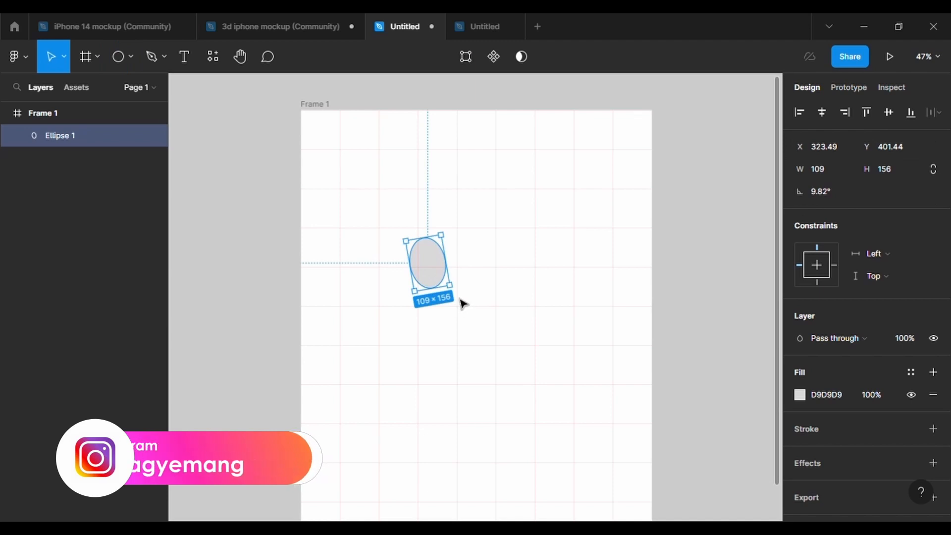
# - Set the ellipse's stroke weight to 3 and place a horizontally flipped copy of it to its right
pyautogui.click(882, 474)
pyautogui.write('3')
pyautogui.hotkey('ctrl', 'd')
pyautogui.hotkey('shift', 'h')
pyautogui.hotkey('shift', 'Right')
pyautogui.hotkey('shift', 'Right')
pyautogui.hotkey('shift', 'Right')
pyautogui.hotkey('shift', 'Right')
pyautogui.hotkey('shift', 'Right')
pyautogui.hotkey('shift', 'Right')
pyautogui.hotkey('shift', 'Right')
pyautogui.hotkey('shift', 'Right')
pyautogui.hotkey('shift', 'Right')
pyautogui.hotkey('shift', 'Right')
pyautogui.hotkey('shift', 'Right')
pyautogui.hotkey('shift', 'Right')
pyautogui.hotkey('shift', 'Right')
pyautogui.hotkey('shift', 'Right')
pyautogui.hotkey('shift', 'Right')
pyautogui.hotkey('shift', 'Right')
pyautogui.hotkey('shift', 'Right')
pyautogui.hotkey('shift', 'Right')
pyautogui.hotkey('shift', 'Right')
# - Enlarge both ellipses together to about 130 × 186 each and shift the pair slightly left
pyautogui.moveTo(366, 215); pyautogui.dragTo(573, 331)
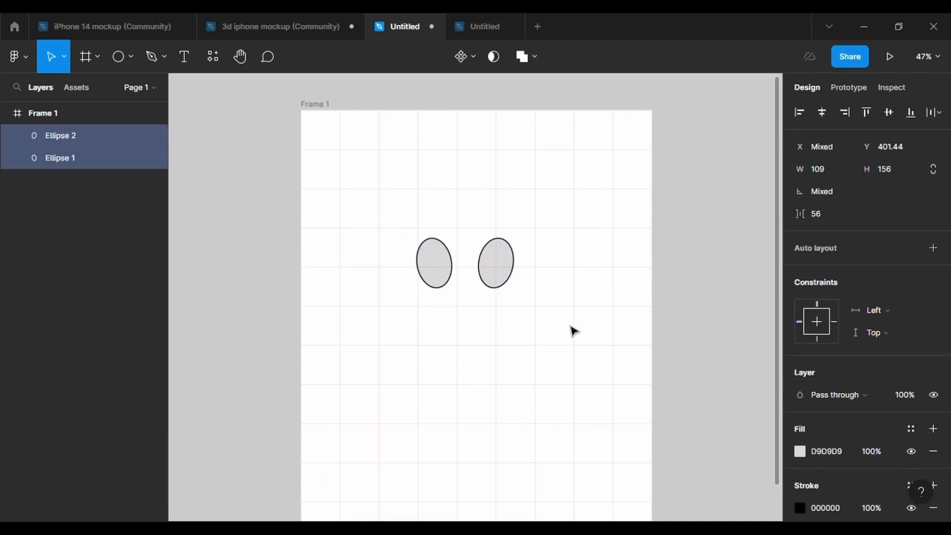
pyautogui.moveTo(530, 291); pyautogui.dragTo(544, 310)
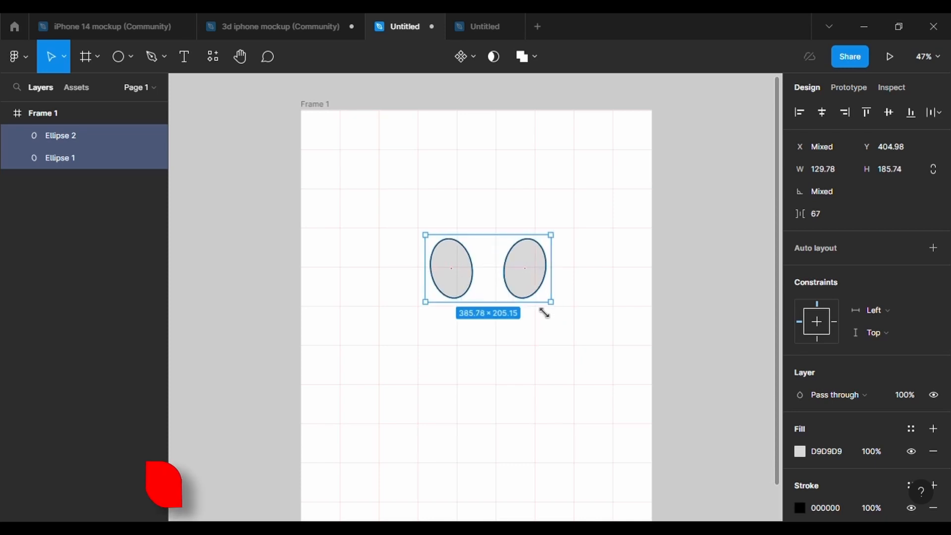
pyautogui.click(416, 259)
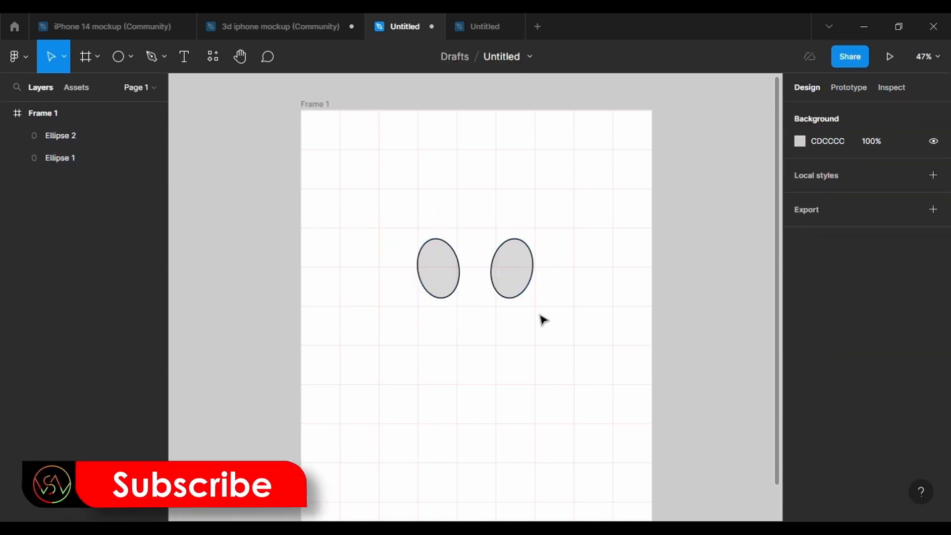
pyautogui.scroll(3, 543, 319)
pyautogui.click(130, 57)
pyautogui.click(114, 143)
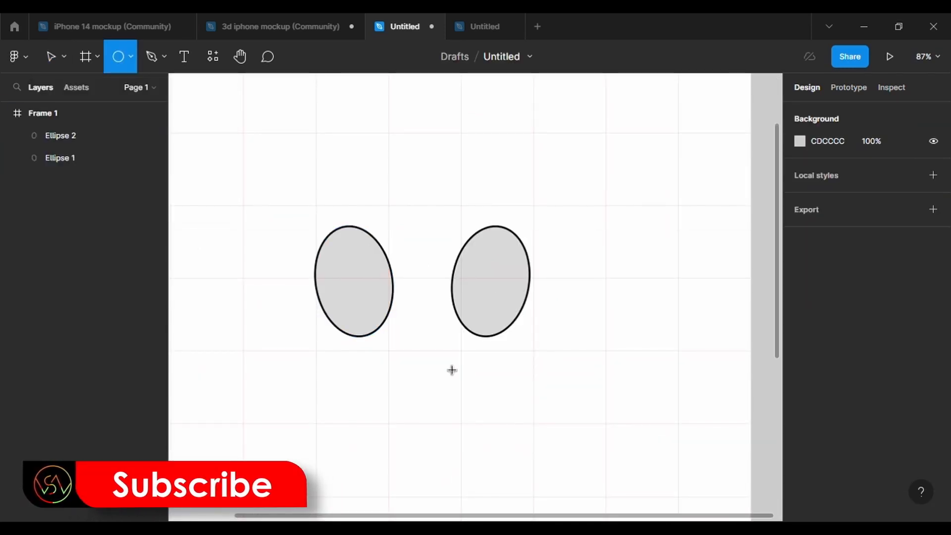
pyautogui.press('Escape')
# - Draw a rectangle between the two ellipses, overlapping their lower inner edges, and add a stroke of weight 2
pyautogui.click(130, 56)
pyautogui.click(114, 90)
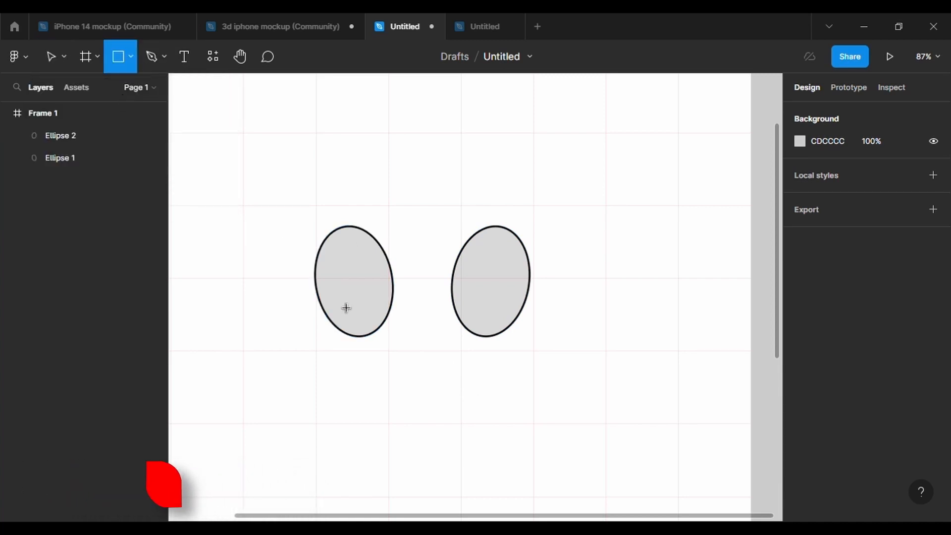
pyautogui.moveTo(369, 302); pyautogui.dragTo(487, 386)
pyautogui.click(934, 428)
pyautogui.click(883, 474)
pyautogui.write('2')
pyautogui.press('Return')
# - Set the rectangle's corner radius to 100 and its stroke weight to 3
pyautogui.click(893, 197)
pyautogui.write('100')
pyautogui.press('Return')
pyautogui.click(884, 474)
pyautogui.write('3')
pyautogui.press('Return')
# - Edit the rounded rectangle's points so its top and bottom bulge outward, its lower corners narrow and its upper corners widen
pyautogui.press('Return')
pyautogui.moveTo(428, 302); pyautogui.dragTo(434, 299)
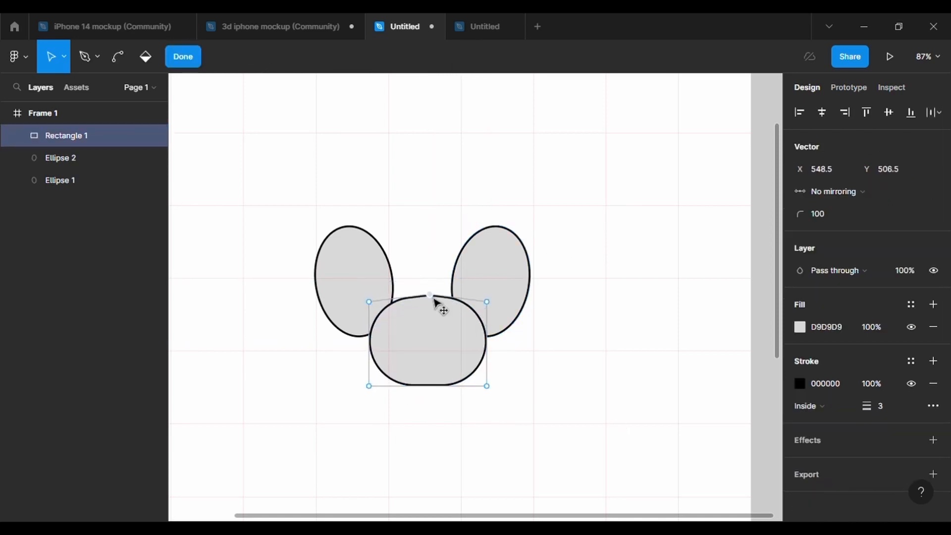
pyautogui.moveTo(429, 386); pyautogui.dragTo(429, 392)
pyautogui.click(485, 391)
pyautogui.moveTo(485, 390); pyautogui.dragTo(481, 387)
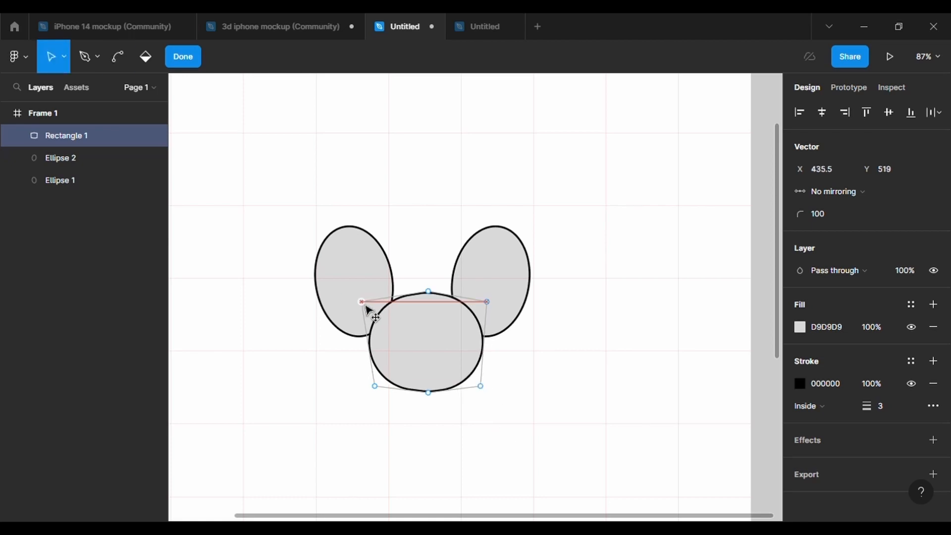
pyautogui.click(580, 428)
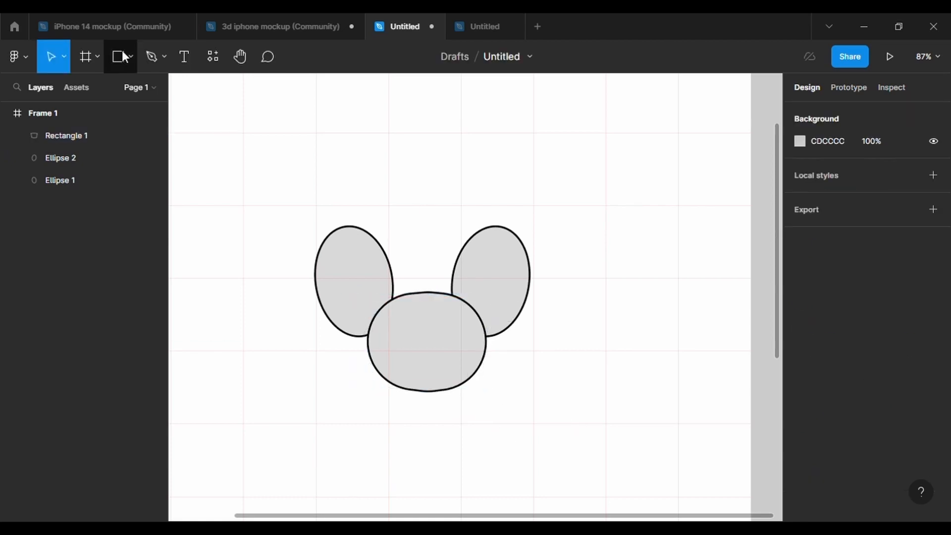
# - Duplicate the left ellipse, shrink the copy to about 93 × 133 and rotate it to about -2° inside the original
pyautogui.click(340, 296)
pyautogui.moveTo(316, 244); pyautogui.dragTo(348, 269)
pyautogui.moveTo(413, 341); pyautogui.dragTo(398, 346)
pyautogui.moveTo(372, 300); pyautogui.dragTo(372, 302)
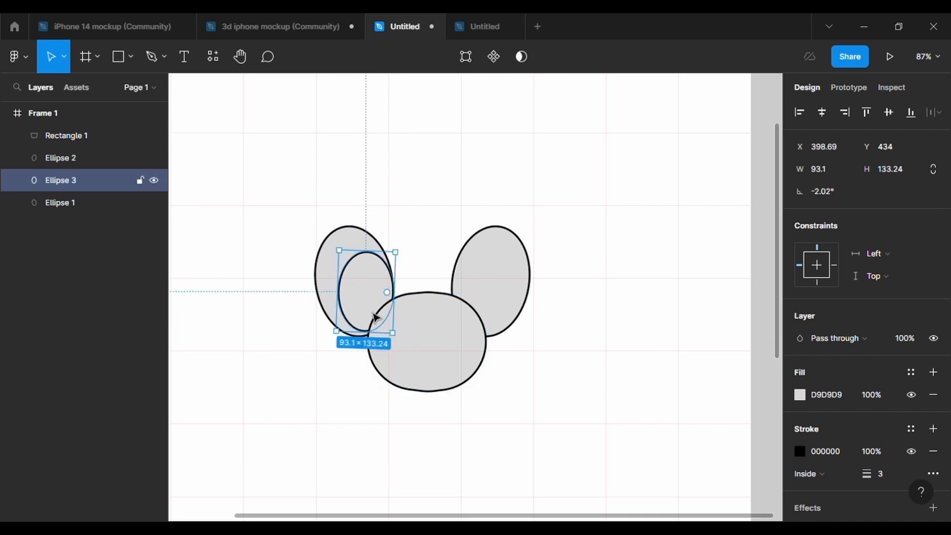
# - Stretch the inner left ellipse taller and align it with the inner edge of the outer ellipse
pyautogui.click(333, 399)
pyautogui.click(369, 303)
pyautogui.click(427, 184)
pyautogui.click(373, 253)
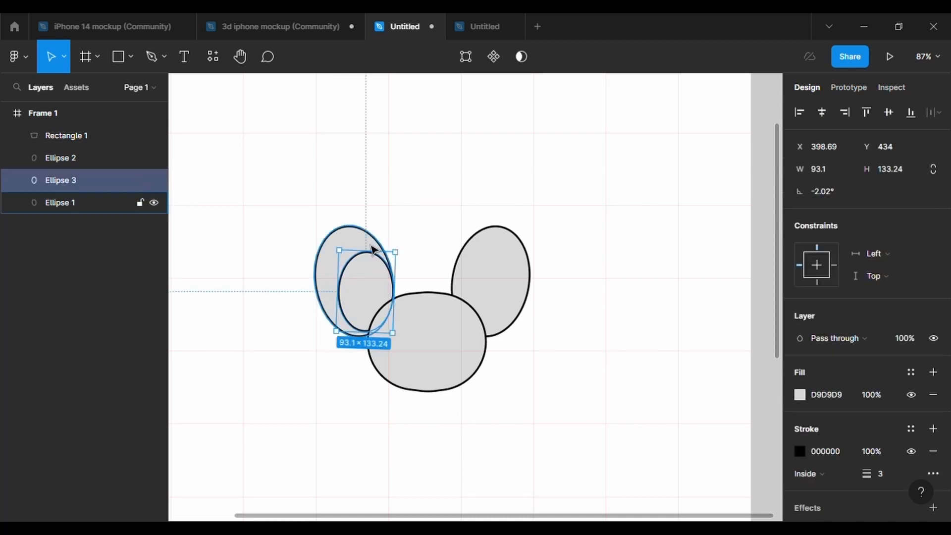
pyautogui.moveTo(372, 251); pyautogui.dragTo(376, 252)
pyautogui.moveTo(378, 304); pyautogui.dragTo(377, 305)
# - Duplicate the inner left ellipse and shrink the copy to about 68 × 110, nested in its lower inner part
pyautogui.hotkey('ctrl', 'd')
pyautogui.moveTo(403, 347); pyautogui.dragTo(391, 333)
pyautogui.moveTo(372, 297); pyautogui.dragTo(378, 308)
pyautogui.moveTo(402, 351); pyautogui.dragTo(399, 345)
pyautogui.moveTo(379, 314)
pyautogui.mouseDown()
pyautogui.moveTo(399, 339)
pyautogui.moveTo(383, 319)
pyautogui.mouseUp()
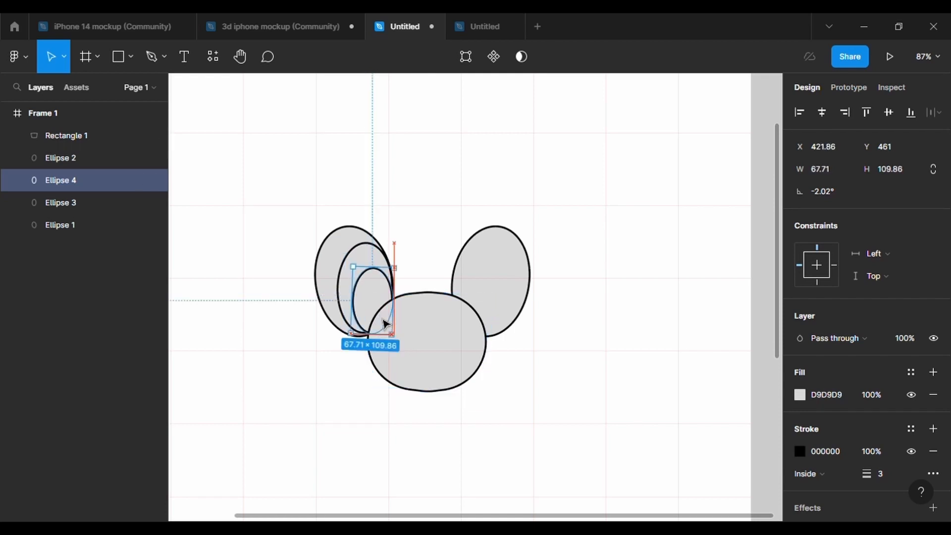
pyautogui.click(409, 429)
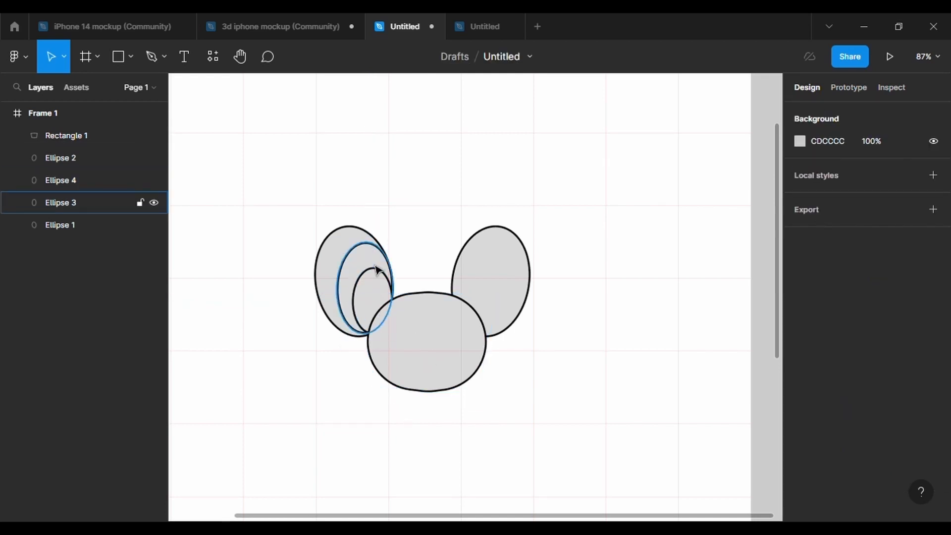
# - Reshape the innermost left ellipse by pulling its top point to the right for a flatter, fuller top
pyautogui.scroll(5, 374, 272)
pyautogui.doubleClick(379, 301)
pyautogui.moveTo(377, 276); pyautogui.dragTo(403, 283)
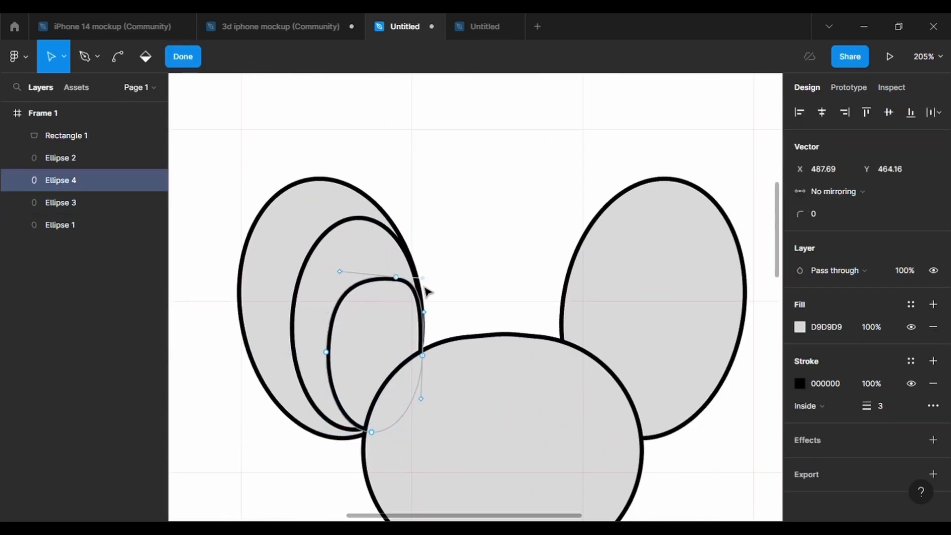
pyautogui.press('Escape')
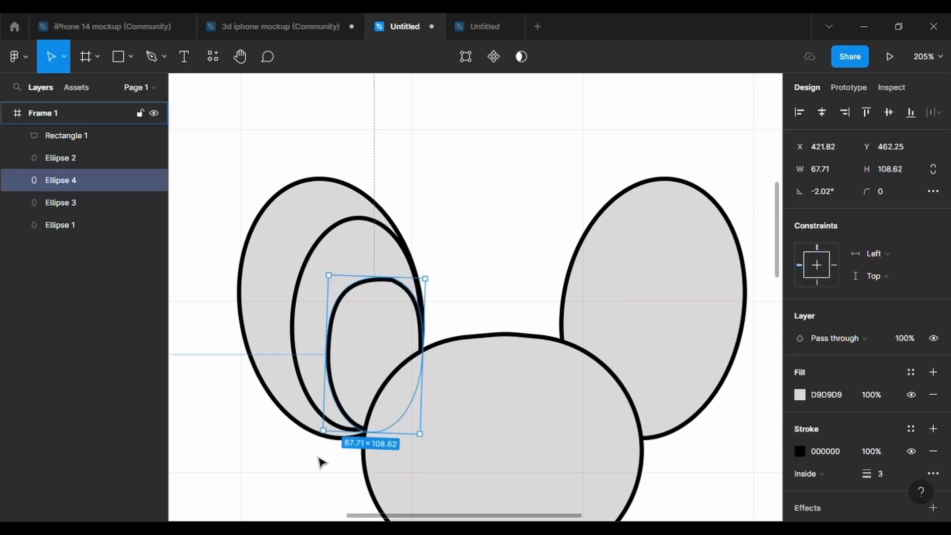
pyautogui.hotkey('ctrl', 'z')
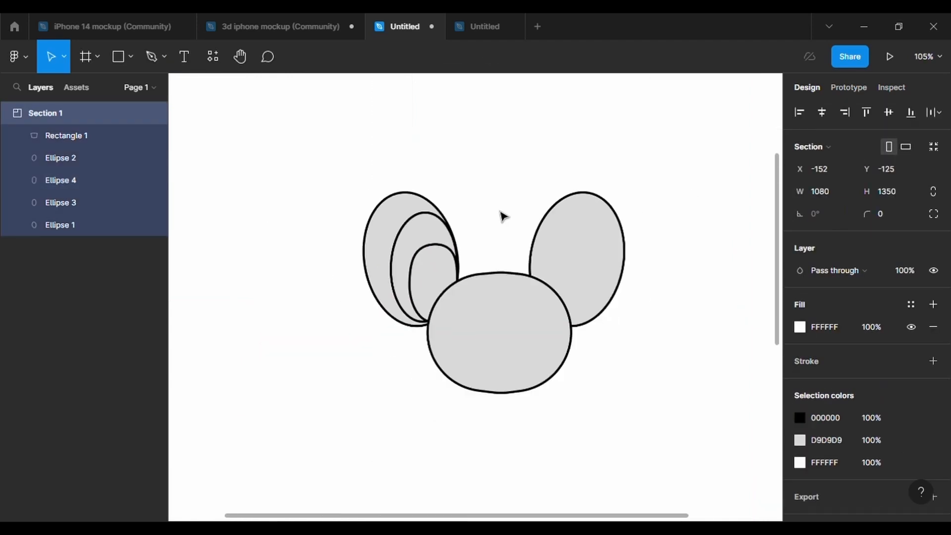
# - Move the three nested left ellipses right, closer to the central rounded shape
pyautogui.scroll(1, 501, 215)
pyautogui.click(468, 352)
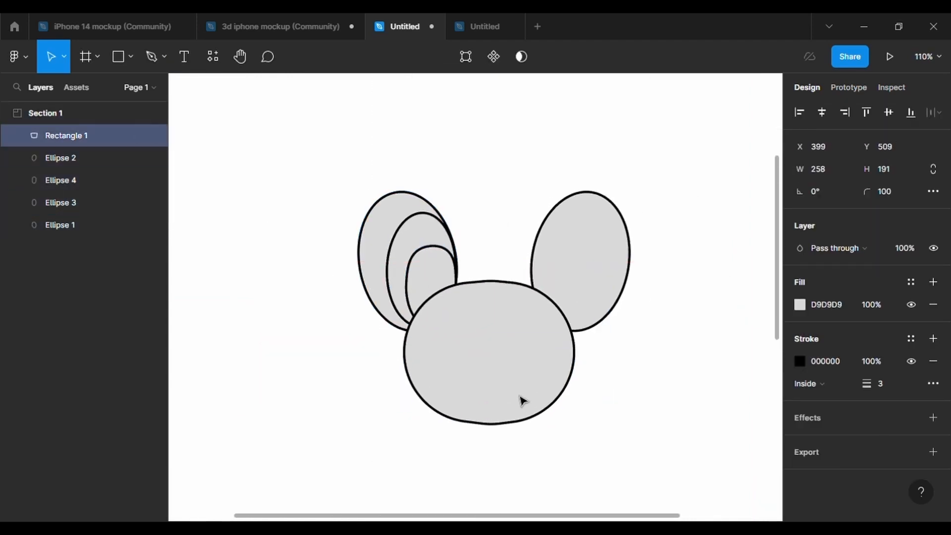
pyautogui.moveTo(321, 127); pyautogui.dragTo(442, 263)
pyautogui.hotkey('shift', 'Right')
pyautogui.hotkey('shift', 'Right')
pyautogui.hotkey('shift', 'Right')
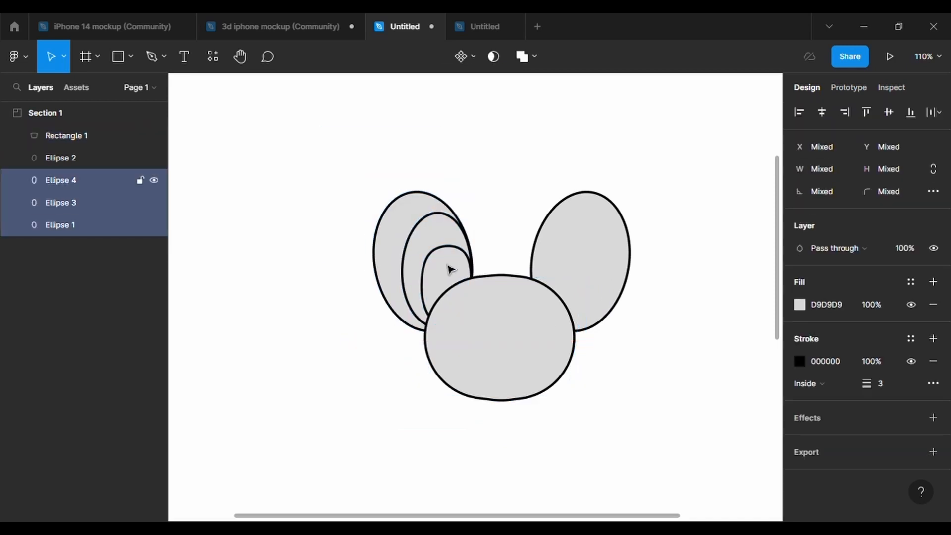
# - Hide the outer left ellipse so that the two nested ellipses can be selected without it
pyautogui.click(517, 239)
pyautogui.click(123, 228)
pyautogui.click(154, 226)
# - Try to duplicate the two nested left ellipses, and undo it
pyautogui.moveTo(395, 147); pyautogui.dragTo(458, 269)
pyautogui.hotkey('ctrl', 'd')
pyautogui.click(458, 269)
pyautogui.hotkey('ctrl', 'z')
pyautogui.hotkey('ctrl', 'z')
# - Duplicate the two nested left ellipses, flip the copies horizontally and move them onto the right outer ellipse
pyautogui.moveTo(357, 121); pyautogui.dragTo(466, 270)
pyautogui.hotkey('ctrl', 'd')
pyautogui.hotkey('shift', 'h')
pyautogui.hotkey('shift', 'Right')
pyautogui.hotkey('shift', 'Right')
pyautogui.hotkey('shift', 'Right')
pyautogui.hotkey('shift', 'Right')
pyautogui.hotkey('shift', 'Right')
pyautogui.hotkey('shift', 'Right')
pyautogui.hotkey('shift', 'Right')
pyautogui.hotkey('shift', 'Right')
pyautogui.hotkey('shift', 'Right')
pyautogui.hotkey('shift', 'Right')
pyautogui.hotkey('shift', 'Right')
pyautogui.hotkey('shift', 'Right')
pyautogui.hotkey('shift', 'Right')
pyautogui.hotkey('shift', 'Right')
pyautogui.hotkey('shift', 'Right')
pyautogui.hotkey('shift', 'Right')
pyautogui.hotkey('shift', 'Right')
# - Bring the mirrored ellipses and the central rounded shape above them to the front, and show the outer left ellipse again
pyautogui.rightClick(582, 298)
pyautogui.click(614, 217)
pyautogui.rightClick(501, 338)
pyautogui.click(602, 222)
pyautogui.click(656, 375)
pyautogui.click(154, 269)
# - Turn the section containing the drawing back into a frame and bring the two ellipse groups slightly closer together
pyautogui.click(512, 401)
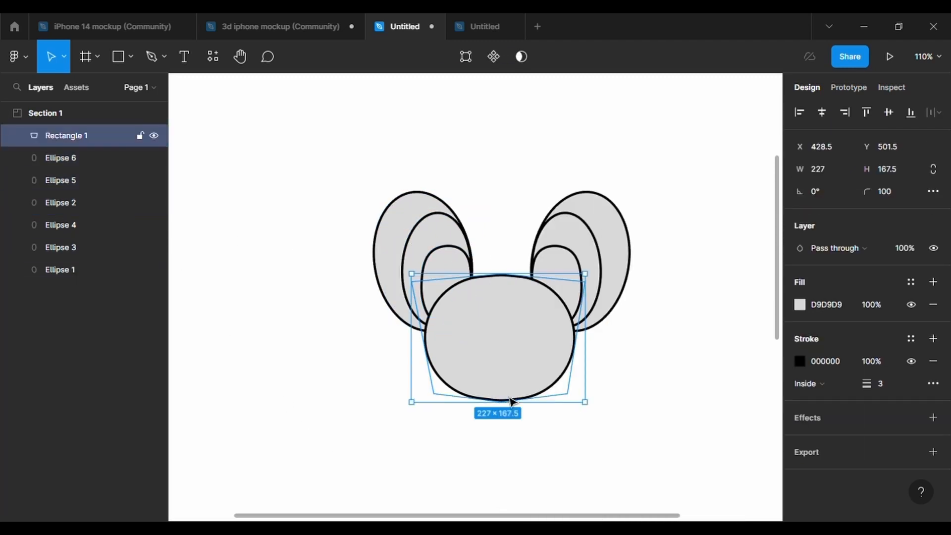
pyautogui.click(63, 114)
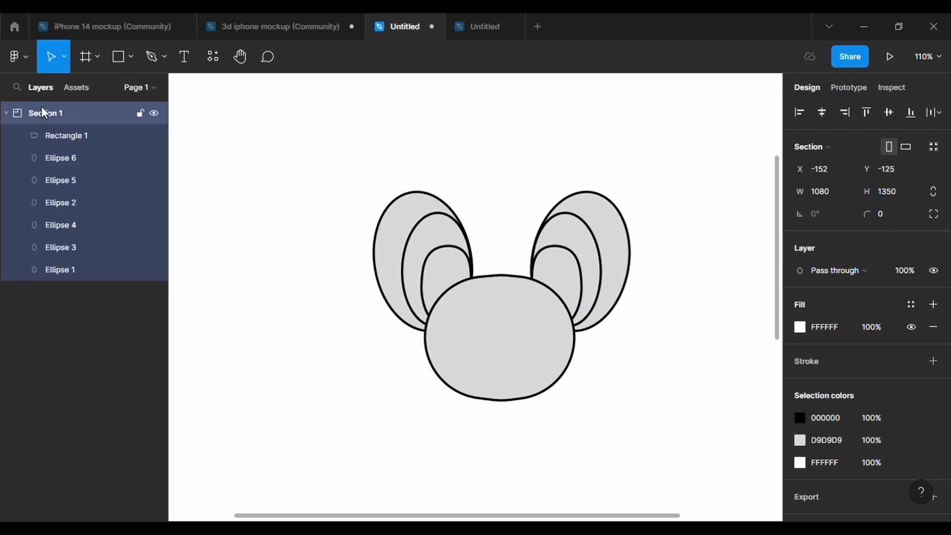
pyautogui.click(240, 253)
pyautogui.hotkey('ctrl', 'z')
pyautogui.hotkey('ctrl', 'z')
pyautogui.hotkey('ctrl', 'z')
pyautogui.hotkey('ctrl', 'z')
pyautogui.hotkey('ctrl', 'z')
pyautogui.hotkey('ctrl', 'z')
pyautogui.hotkey('ctrl', 'z')
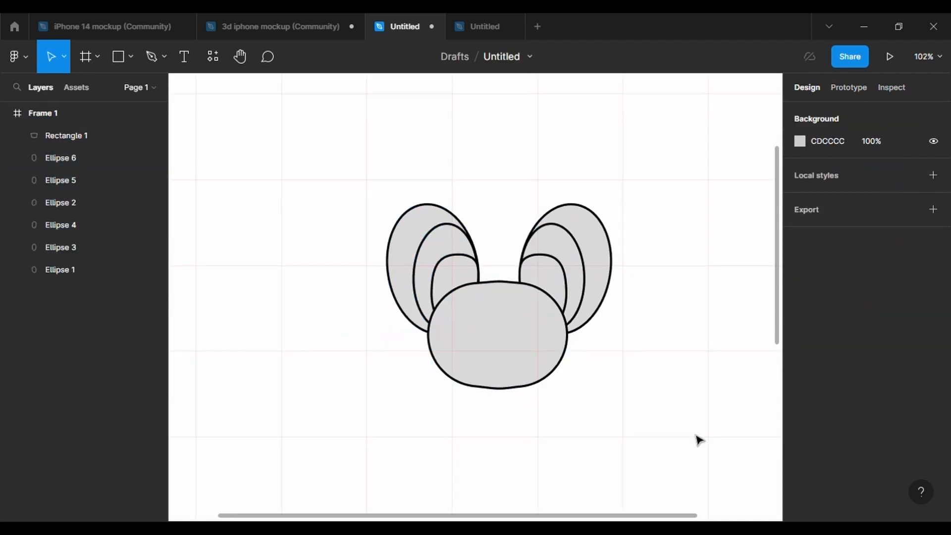
# - Draw a wide rectangle over the central shape's lower part, then add points that dip its top edge and push out its sides
pyautogui.press('r')
pyautogui.moveTo(366, 351); pyautogui.dragTo(623, 416)
pyautogui.click(468, 56)
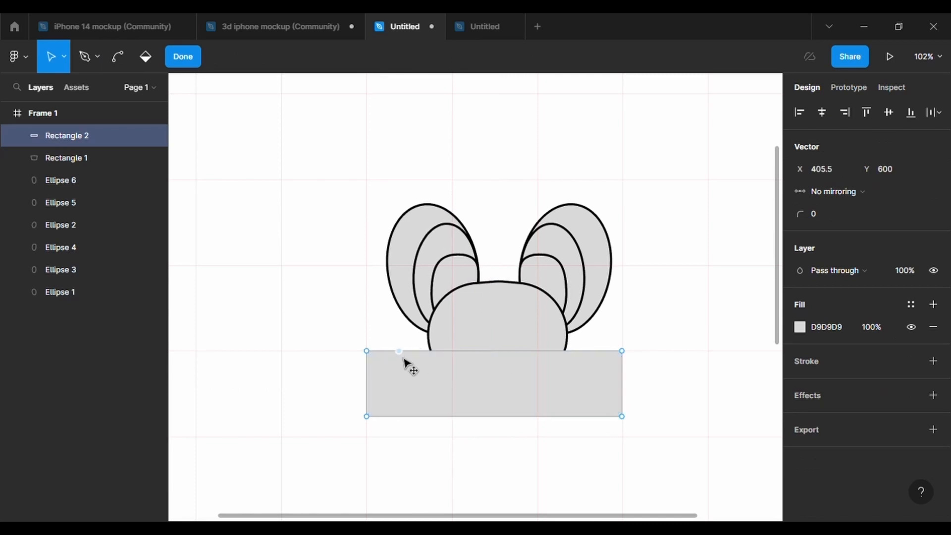
pyautogui.moveTo(399, 351); pyautogui.dragTo(399, 361)
pyautogui.moveTo(511, 356); pyautogui.dragTo(595, 361)
pyautogui.moveTo(622, 384); pyautogui.dragTo(638, 368)
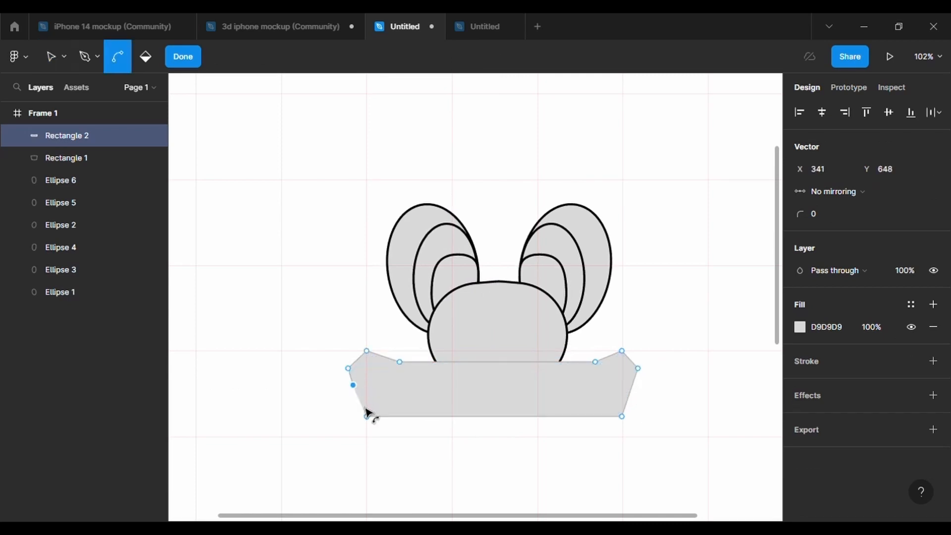
# - Add points on both lower sides of the wide shape and pull them inward to form notches
pyautogui.scroll(2, 362, 405)
pyautogui.moveTo(360, 400); pyautogui.dragTo(369, 383)
pyautogui.moveTo(728, 388)
pyautogui.mouseDown()
pyautogui.moveTo(719, 402)
pyautogui.moveTo(717, 383)
pyautogui.mouseUp()
# - Turn the wide shape's bottom edge into a zigzag by adding and offsetting points along it
pyautogui.moveTo(543, 420); pyautogui.dragTo(544, 409)
pyautogui.moveTo(631, 415); pyautogui.dragTo(577, 421)
pyautogui.moveTo(456, 414); pyautogui.dragTo(519, 420)
pyautogui.moveTo(647, 420); pyautogui.dragTo(632, 411)
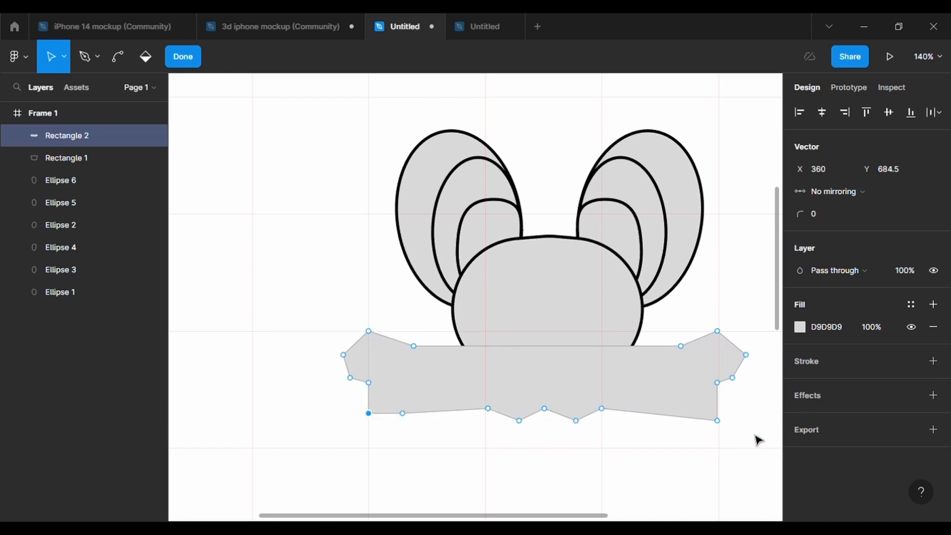
pyautogui.moveTo(683, 419); pyautogui.dragTo(636, 403)
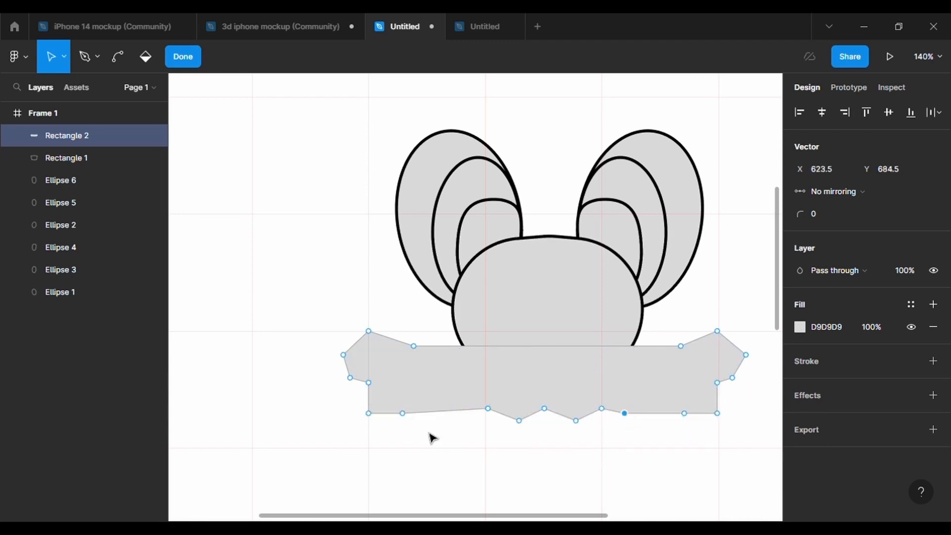
pyautogui.press('Escape')
# - Round the wide zigzag shape's corners with a radius of 100
pyautogui.click(892, 191)
pyautogui.write('100')
pyautogui.press('Return')
pyautogui.press('Return')
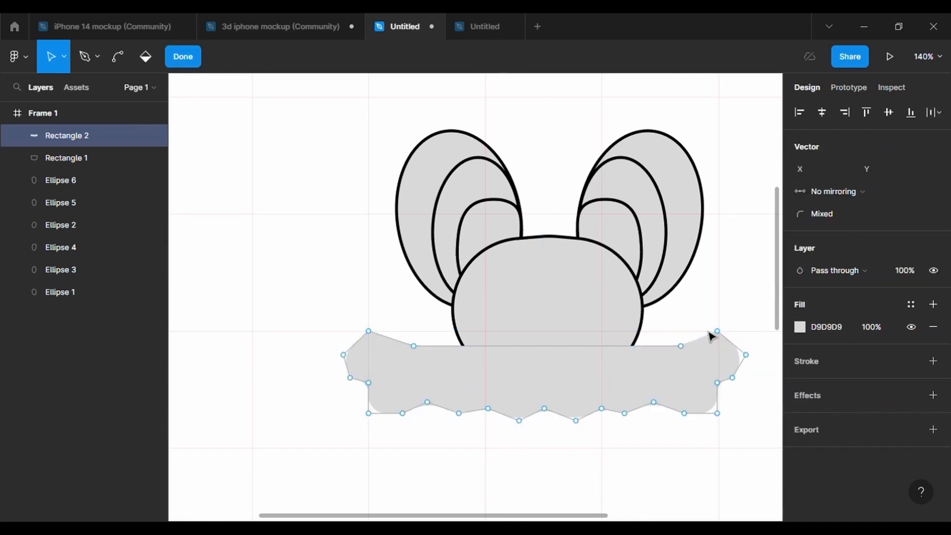
pyautogui.press('Escape')
# - Add a stroke of weight 3 to the wide wavy shape and bring the central rounded shape in front of it
pyautogui.click(934, 428)
pyautogui.click(884, 473)
pyautogui.write('3')
pyautogui.press('Return')
pyautogui.rightClick(531, 255)
pyautogui.click(583, 219)
# - Edit the wavy shape's points to raise both upper ends and pull the inner points of its top edge down and inward
pyautogui.click(436, 376)
pyautogui.click(466, 67)
pyautogui.moveTo(416, 347); pyautogui.dragTo(406, 309)
pyautogui.moveTo(366, 326); pyautogui.dragTo(365, 310)
pyautogui.moveTo(392, 360); pyautogui.dragTo(429, 357)
pyautogui.moveTo(718, 332); pyautogui.dragTo(687, 308)
pyautogui.moveTo(683, 349); pyautogui.dragTo(677, 358)
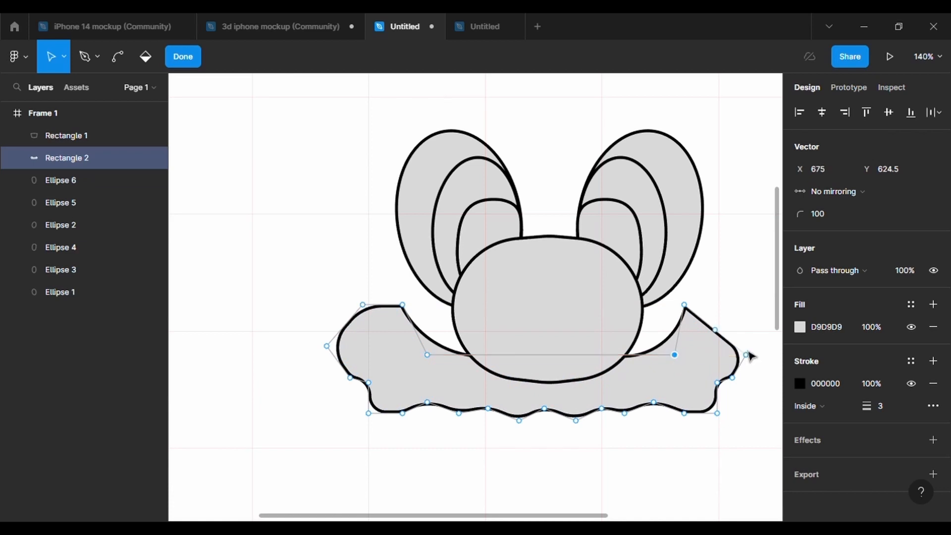
# - Reshape both upper ends of the wavy shape into rounded lobes by repositioning their outer points and the inner point of the top edge
pyautogui.moveTo(747, 354); pyautogui.dragTo(739, 312)
pyautogui.moveTo(734, 379); pyautogui.dragTo(738, 313)
pyautogui.moveTo(328, 348); pyautogui.dragTo(369, 307)
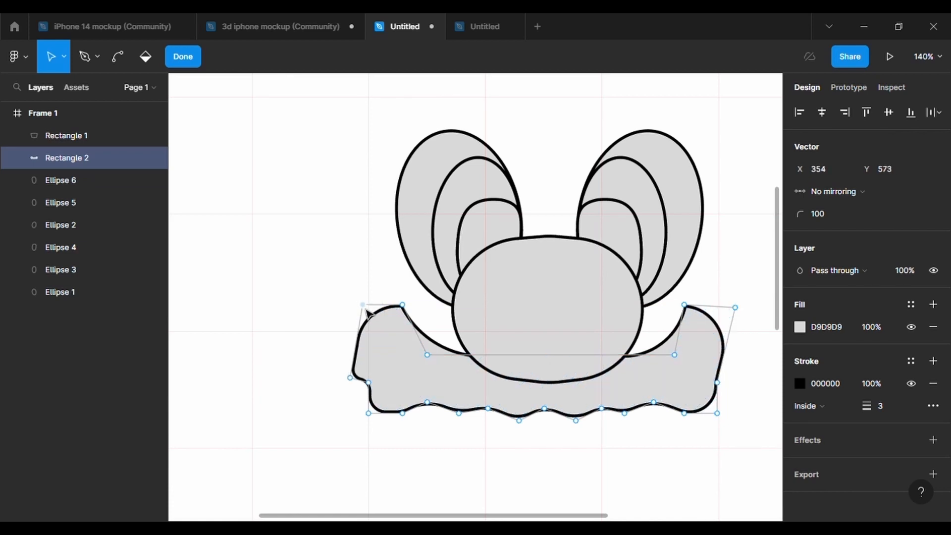
pyautogui.hotkey('ctrl', 'alt', 'k')
pyautogui.hotkey('ctrl', 'z')
pyautogui.moveTo(353, 342); pyautogui.dragTo(350, 350)
pyautogui.moveTo(725, 353); pyautogui.dragTo(668, 354)
# - Set the corner radius of the middle notch point on the wavy shape's bottom edge to 0
pyautogui.click(545, 409)
pyautogui.click(834, 217)
pyautogui.write('0')
pyautogui.press('Return')
pyautogui.press('Return')
# - Form large scallops along the wavy shape's bottom edge by pulling the lobe points down and merging the surplus points
pyautogui.doubleClick(406, 376)
pyautogui.moveTo(322, 393); pyautogui.dragTo(635, 411)
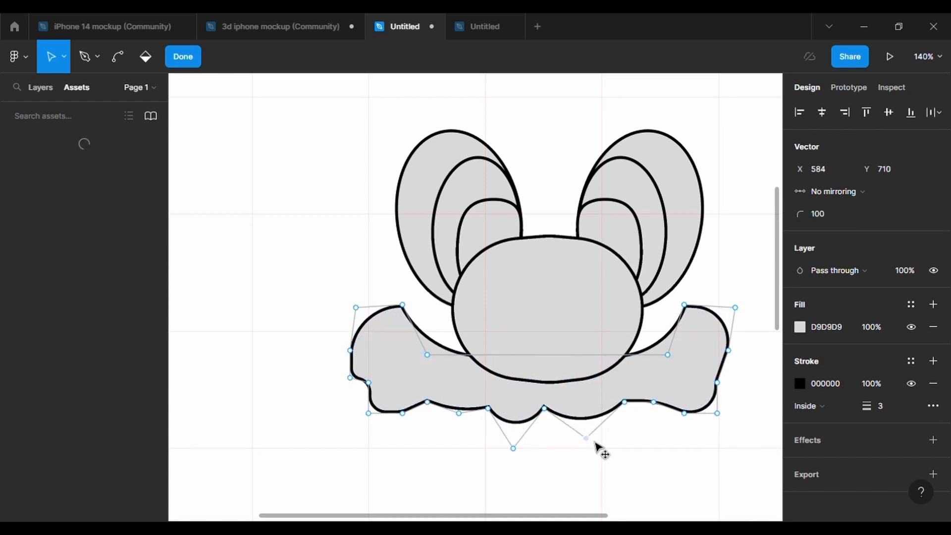
pyautogui.moveTo(497, 471); pyautogui.dragTo(494, 471)
pyautogui.moveTo(427, 402); pyautogui.dragTo(462, 401)
pyautogui.moveTo(403, 413); pyautogui.dragTo(417, 453)
pyautogui.moveTo(369, 413); pyautogui.dragTo(369, 383)
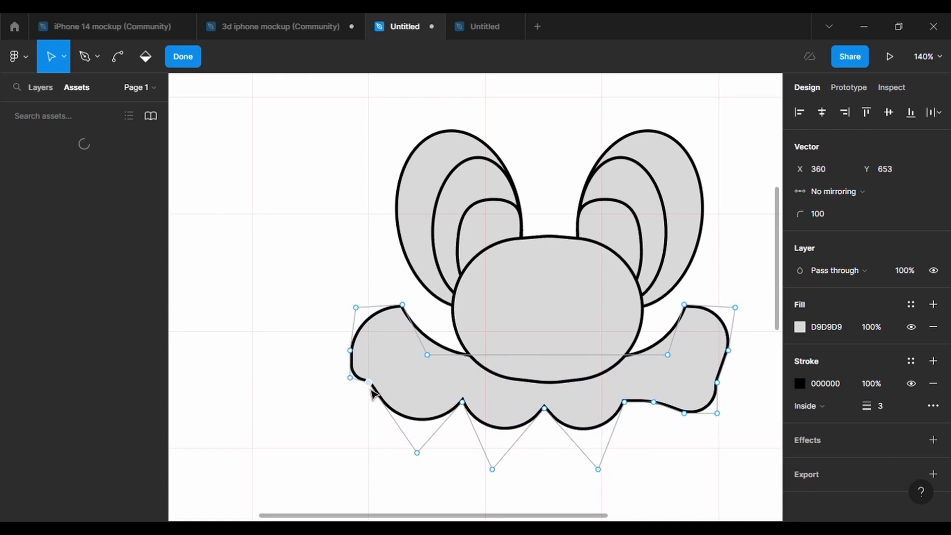
pyautogui.moveTo(684, 413); pyautogui.dragTo(712, 449)
# - Sharpen the wavy shape's outer side notches with a corner radius of 0 and adjust the neighbouring left scallop
pyautogui.click(833, 214)
pyautogui.write('0')
pyautogui.press('Return')
pyautogui.moveTo(402, 447); pyautogui.dragTo(405, 443)
pyautogui.moveTo(368, 382); pyautogui.dragTo(382, 365)
pyautogui.click(833, 214)
pyautogui.write('0')
pyautogui.press('Return')
pyautogui.moveTo(402, 438); pyautogui.dragTo(392, 446)
# - Reshape the scalloped shape's left arm with a higher tip, a smoother inner curve and an inward side notch
pyautogui.moveTo(402, 305); pyautogui.dragTo(350, 351)
pyautogui.moveTo(404, 305); pyautogui.dragTo(401, 308)
pyautogui.moveTo(414, 331); pyautogui.dragTo(409, 331)
pyautogui.moveTo(469, 345); pyautogui.dragTo(474, 341)
pyautogui.doubleClick(422, 343)
pyautogui.moveTo(410, 332); pyautogui.dragTo(426, 347)
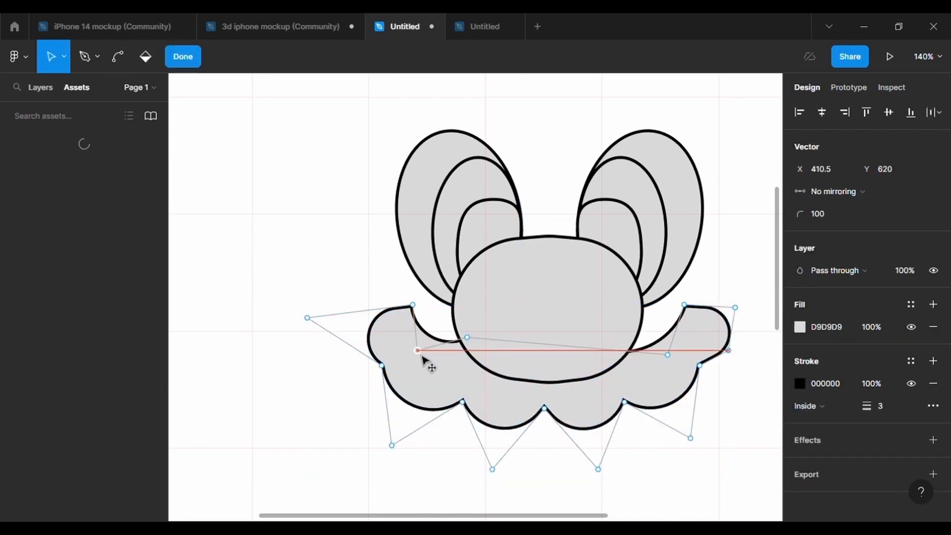
pyautogui.moveTo(412, 305); pyautogui.dragTo(399, 282)
pyautogui.moveTo(382, 366); pyautogui.dragTo(423, 370)
# - Reshape the scalloped shape's right arm to mirror the left, moving its tip, inner curve, side notch and outer point
pyautogui.moveTo(685, 304); pyautogui.dragTo(700, 277)
pyautogui.moveTo(603, 346); pyautogui.dragTo(669, 347)
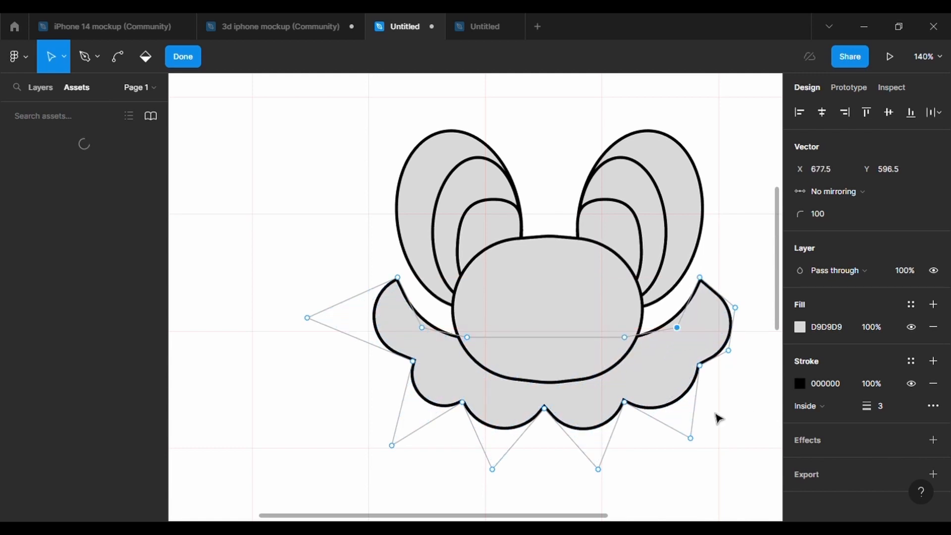
pyautogui.moveTo(699, 365); pyautogui.dragTo(691, 361)
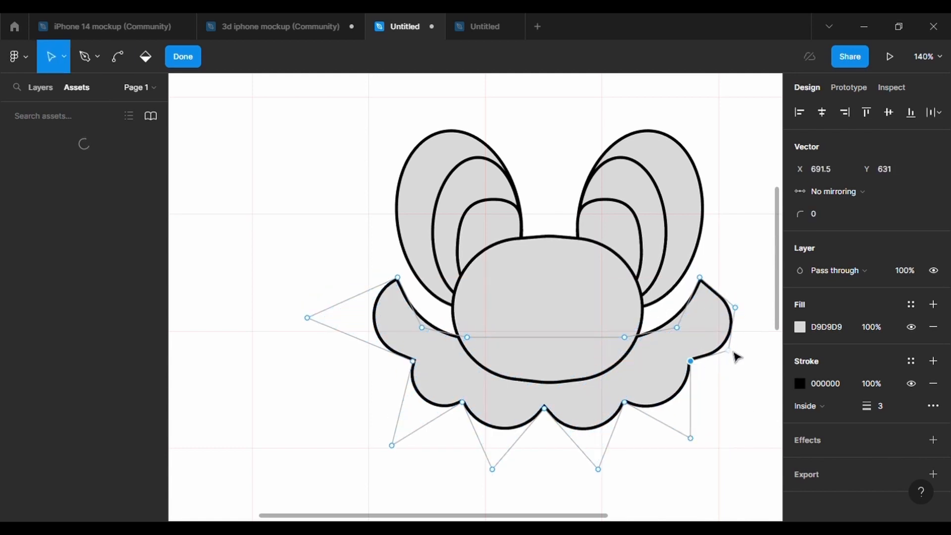
pyautogui.moveTo(735, 308); pyautogui.dragTo(644, 316)
pyautogui.scroll(-4, 643, 315)
pyautogui.scroll(1, 543, 278)
pyautogui.moveTo(640, 252); pyautogui.dragTo(622, 260)
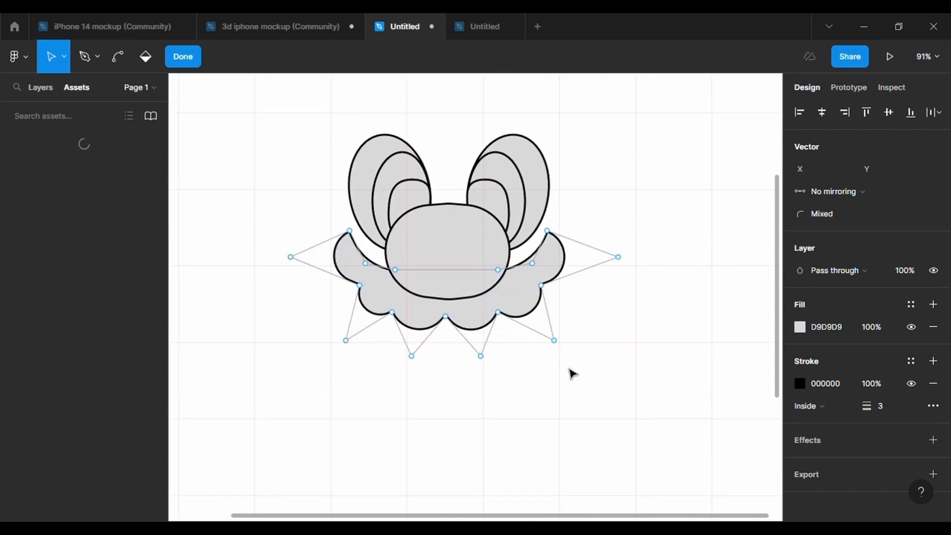
# - Resize the scalloped shape to about 563 × 199 and center it beneath the rounded shape
pyautogui.press('Escape')
pyautogui.moveTo(619, 356); pyautogui.dragTo(644, 371)
pyautogui.moveTo(541, 310); pyautogui.dragTo(530, 309)
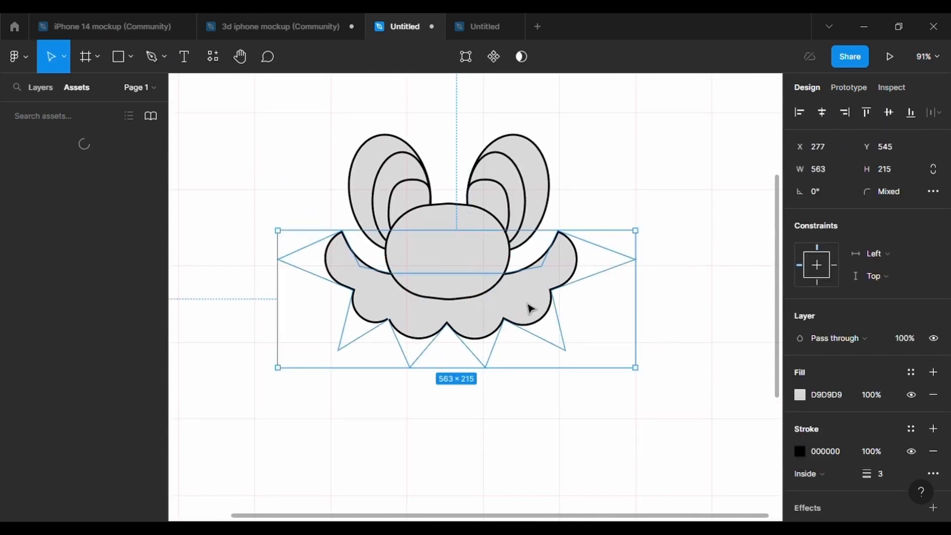
pyautogui.moveTo(469, 379); pyautogui.dragTo(467, 369)
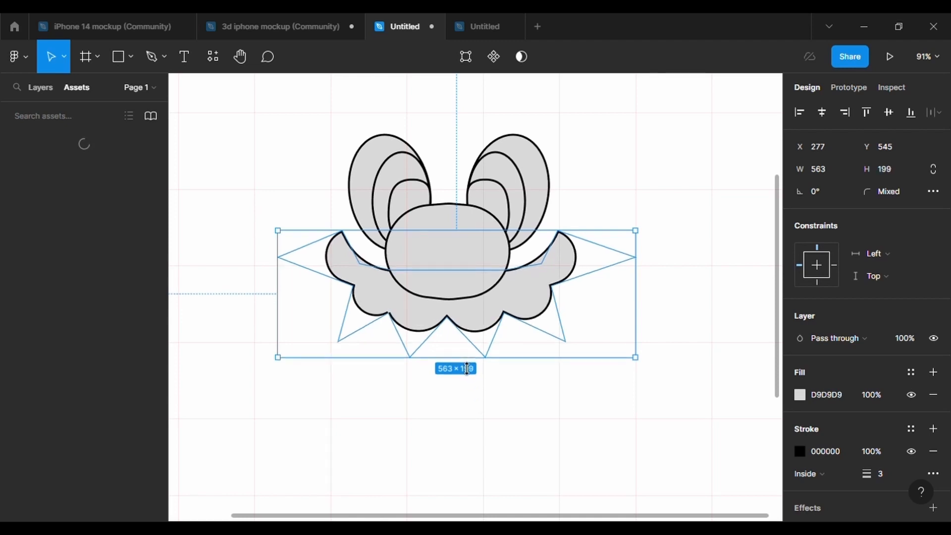
# - Pull the scalloped shape's outermost left point farther out and fine-tune the shape's height and position
pyautogui.press('Return')
pyautogui.moveTo(278, 257); pyautogui.dragTo(243, 263)
pyautogui.press('Escape')
pyautogui.moveTo(474, 358); pyautogui.dragTo(475, 380)
pyautogui.moveTo(490, 317); pyautogui.dragTo(489, 326)
# - Draw a rectangle about 120 × 94 behind the middle scallops and give it a stroke of weight 3
pyautogui.click(515, 380)
pyautogui.click(123, 65)
pyautogui.moveTo(406, 314); pyautogui.dragTo(483, 373)
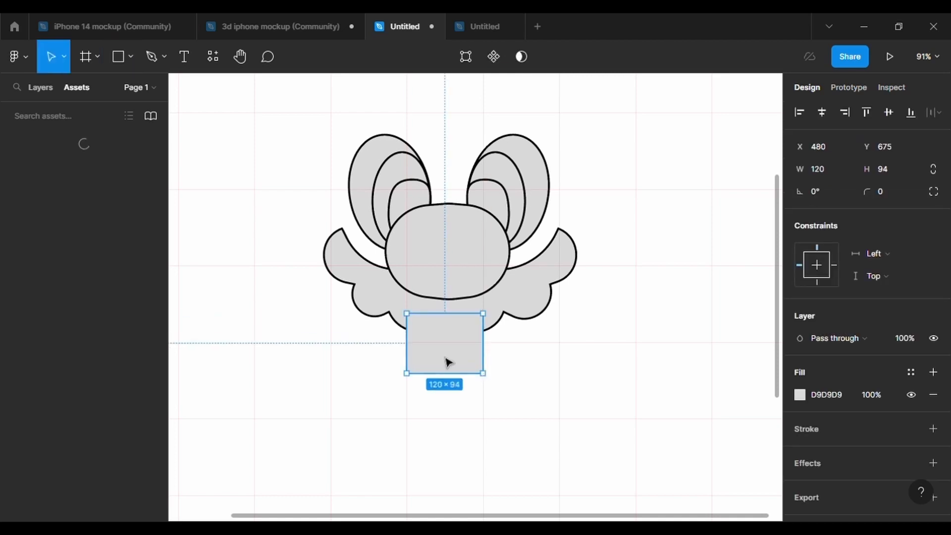
pyautogui.click(934, 428)
pyautogui.click(878, 474)
pyautogui.write('3')
pyautogui.press('Return')
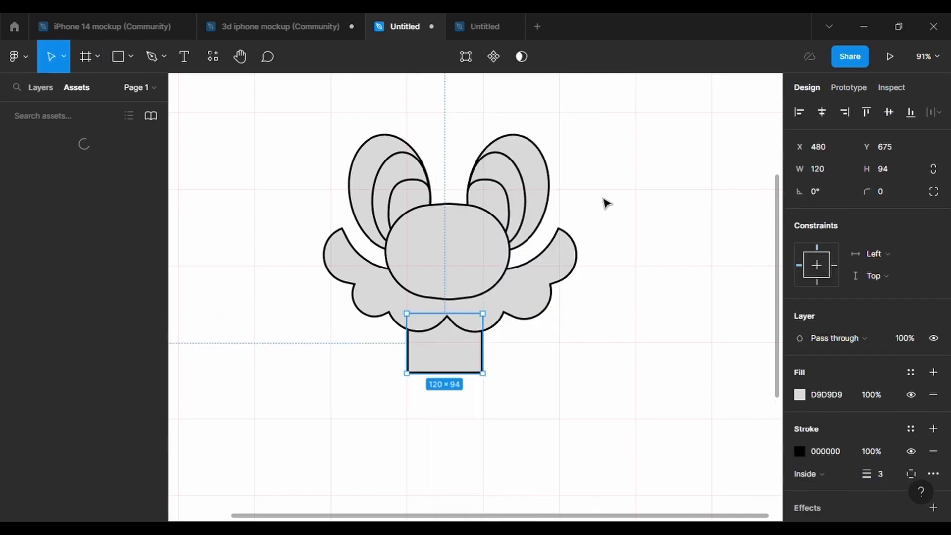
# - Add a lowered midpoint to the small rectangle's bottom edge and round its lower points with a radius of 200
pyautogui.press('Return')
pyautogui.moveTo(498, 421); pyautogui.dragTo(388, 354)
pyautogui.click(828, 214)
pyautogui.write('200')
pyautogui.press('Return')
# - Taper the small rounded shape into a cup by spreading its upper corners and moving its lower left point inward
pyautogui.moveTo(411, 320); pyautogui.dragTo(397, 316)
pyautogui.moveTo(488, 319); pyautogui.dragTo(499, 320)
pyautogui.moveTo(394, 311); pyautogui.dragTo(400, 310)
pyautogui.moveTo(497, 310); pyautogui.dragTo(492, 310)
pyautogui.moveTo(409, 375); pyautogui.dragTo(414, 374)
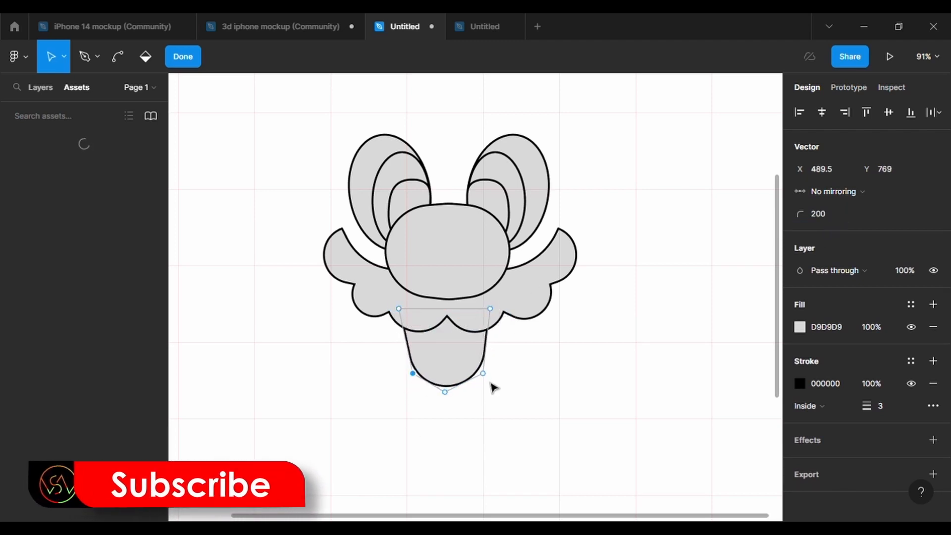
pyautogui.press('Escape')
pyautogui.scroll(5, 505, 403)
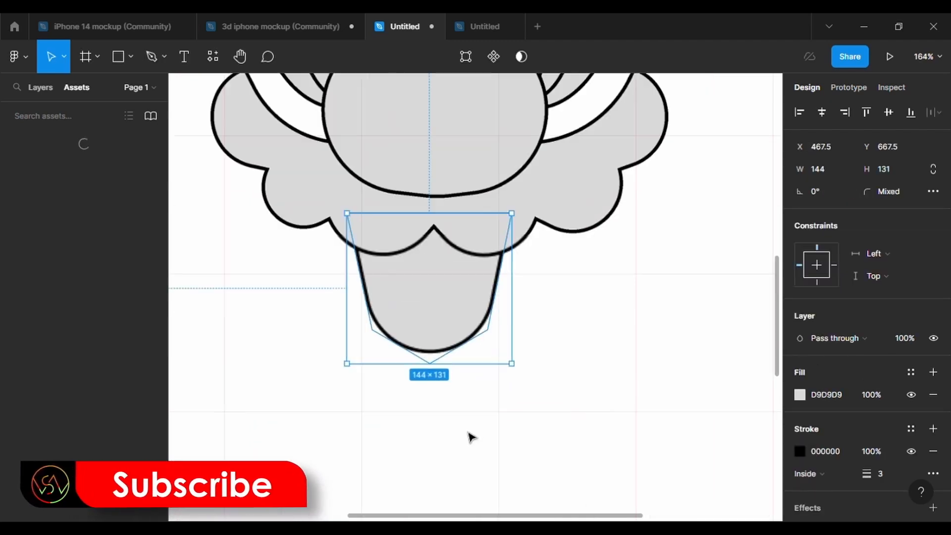
pyautogui.doubleClick(433, 338)
pyautogui.moveTo(491, 331); pyautogui.dragTo(489, 294)
pyautogui.moveTo(372, 330); pyautogui.dragTo(389, 301)
pyautogui.hotkey('ctrl', 'z')
pyautogui.click(358, 268)
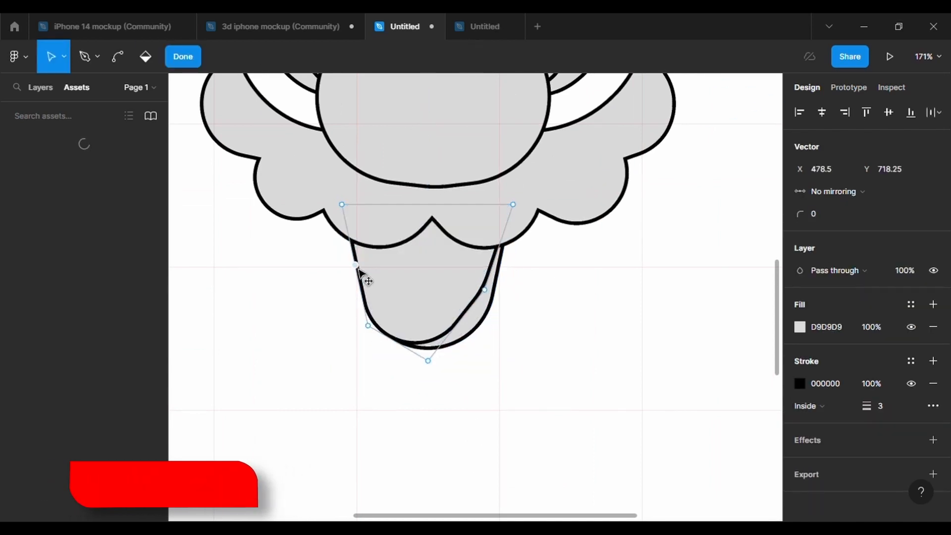
pyautogui.hotkey('ctrl', 'z')
pyautogui.hotkey('ctrl', 'z')
# - Trim the copy of the cup shape to an upper band by removing its lower points and bowing its bottom edge downward
pyautogui.click(501, 265)
pyautogui.click(355, 265)
pyautogui.moveTo(368, 325); pyautogui.dragTo(407, 265)
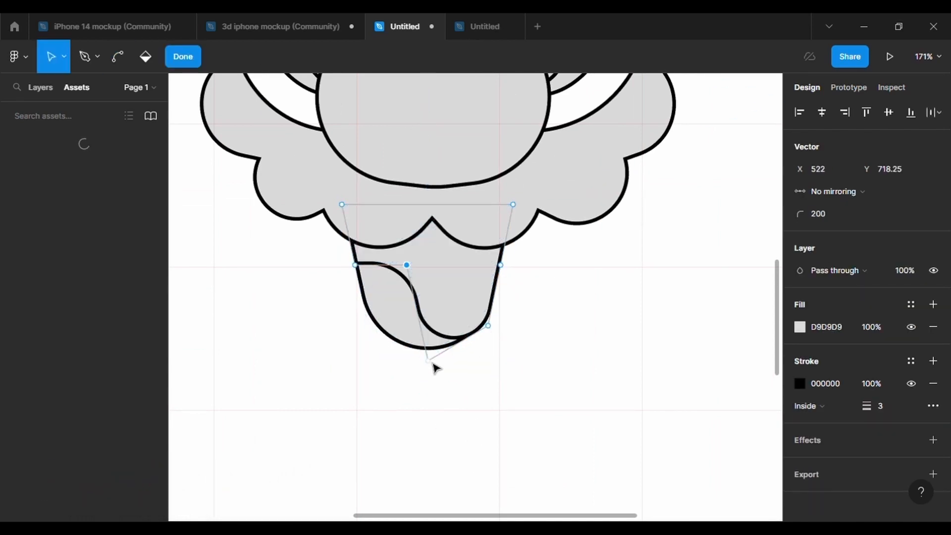
pyautogui.click(428, 361)
pyautogui.press('Delete')
pyautogui.click(488, 326)
pyautogui.press('Delete')
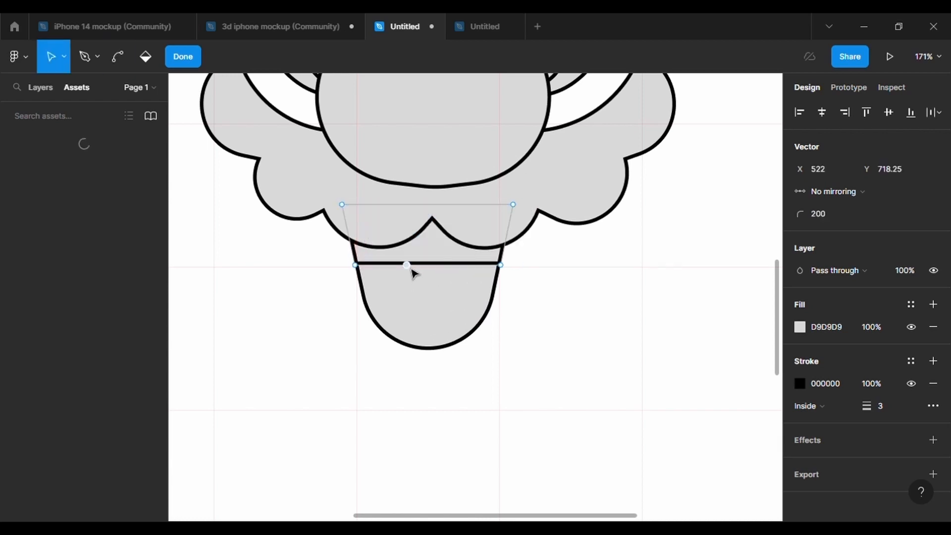
pyautogui.click(429, 269)
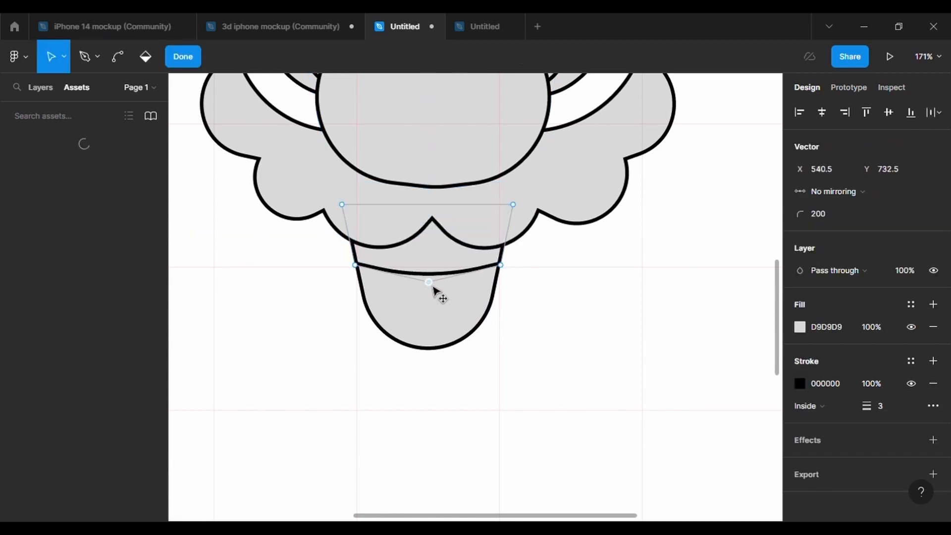
# - Move the cup shape and its upper band up together beneath the scallops
pyautogui.click(534, 314)
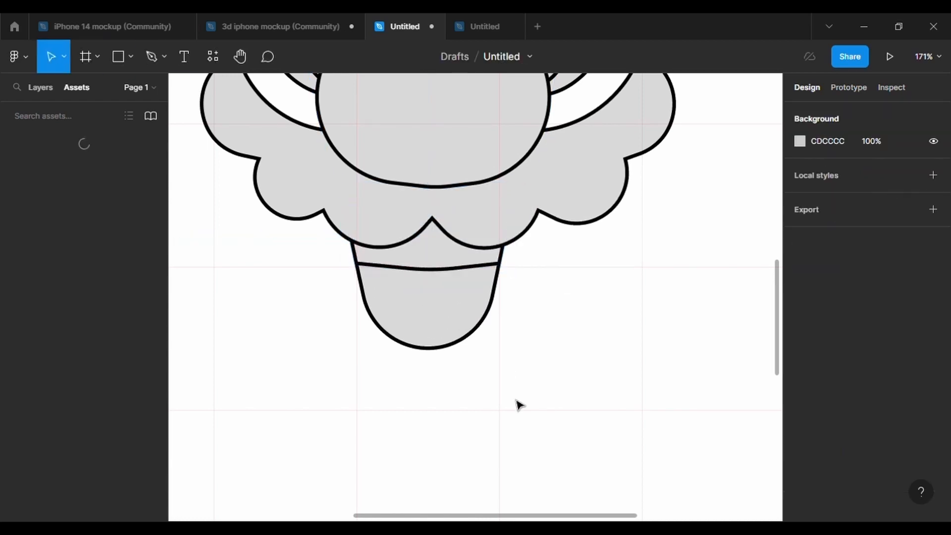
pyautogui.click(385, 269)
pyautogui.moveTo(429, 262); pyautogui.dragTo(430, 257)
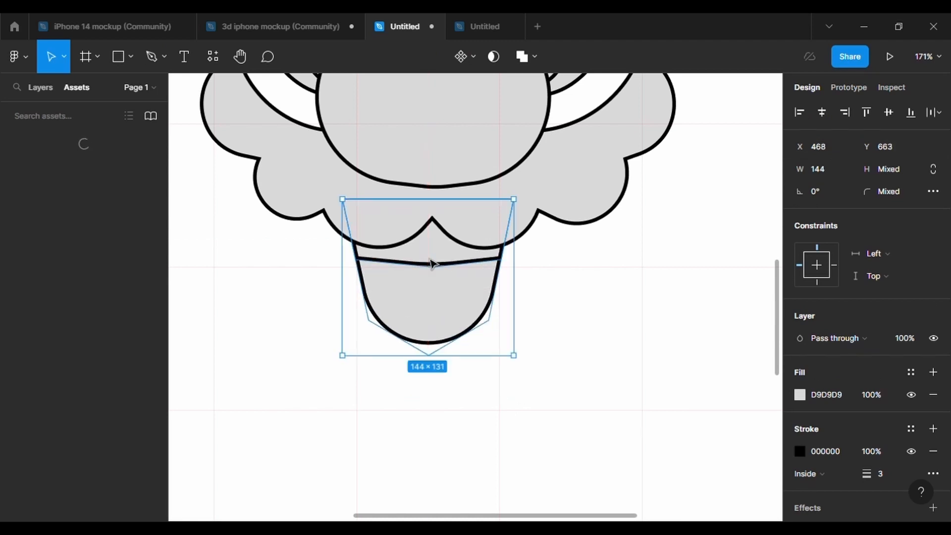
# - Cut a copy of the cup shape down to a small pentagonal patch at the cup's rounded bottom
pyautogui.click(442, 333)
pyautogui.doubleClick(493, 297)
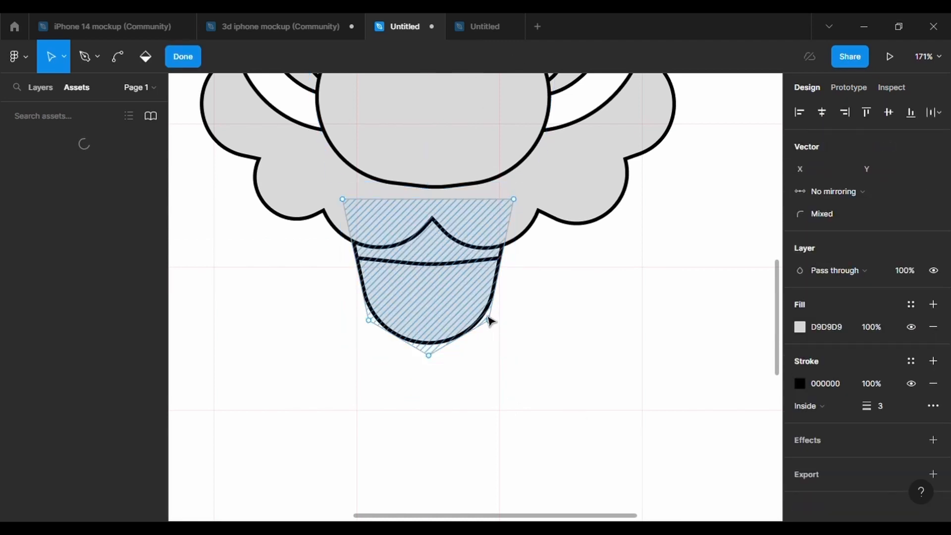
pyautogui.click(459, 337)
pyautogui.click(399, 338)
pyautogui.moveTo(342, 199); pyautogui.dragTo(369, 320)
pyautogui.moveTo(514, 199); pyautogui.dragTo(459, 345)
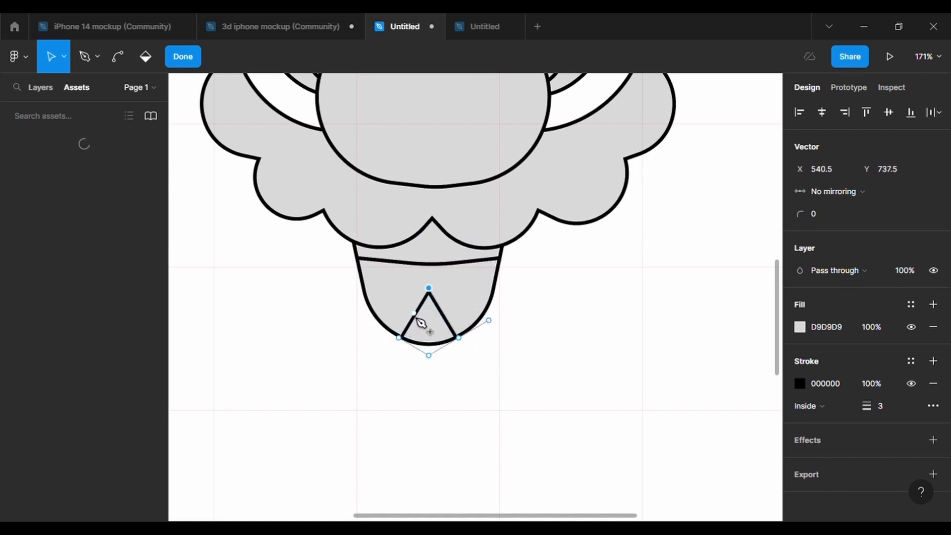
pyautogui.press('Escape')
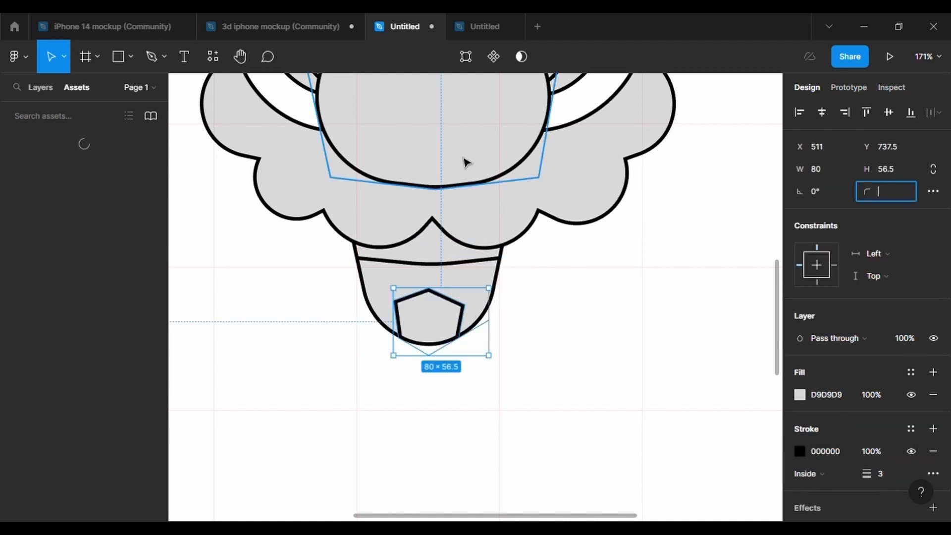
# - Round the small patch's upper points, using a radius of 2000 at the top and 200 at both sides
pyautogui.press('Return')
pyautogui.click(397, 303)
pyautogui.click(829, 213)
pyautogui.write('2000')
pyautogui.click(429, 290)
pyautogui.click(832, 212)
pyautogui.write('2000')
pyautogui.press('Return')
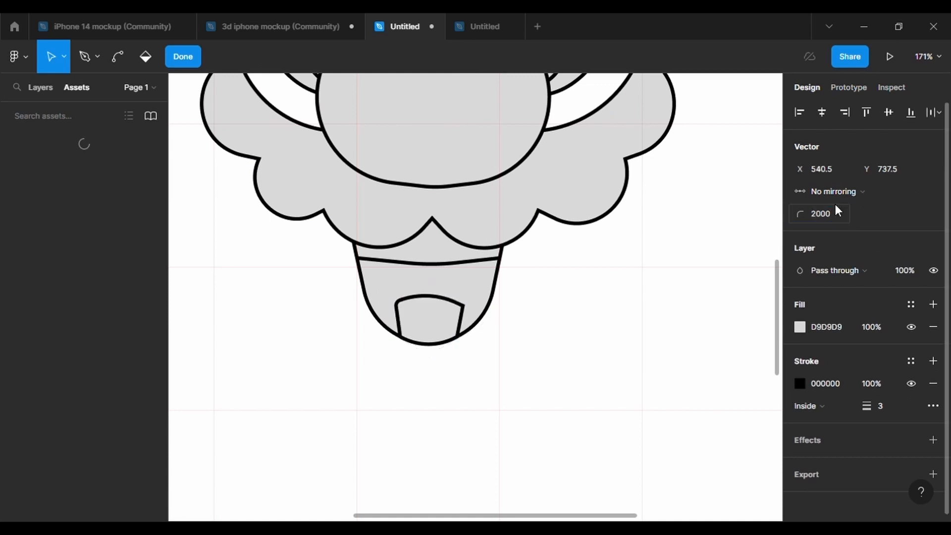
pyautogui.click(465, 305)
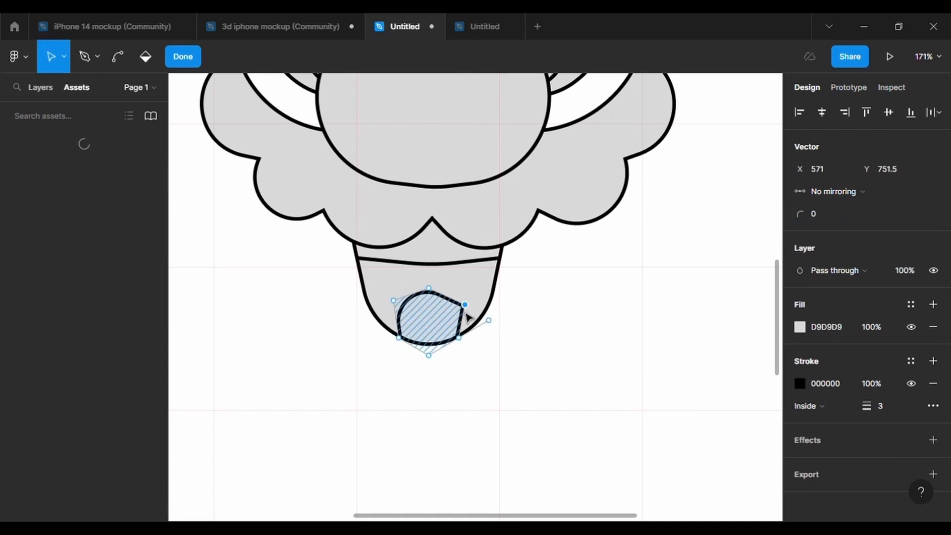
pyautogui.click(817, 214)
pyautogui.write('200')
pyautogui.press('Return')
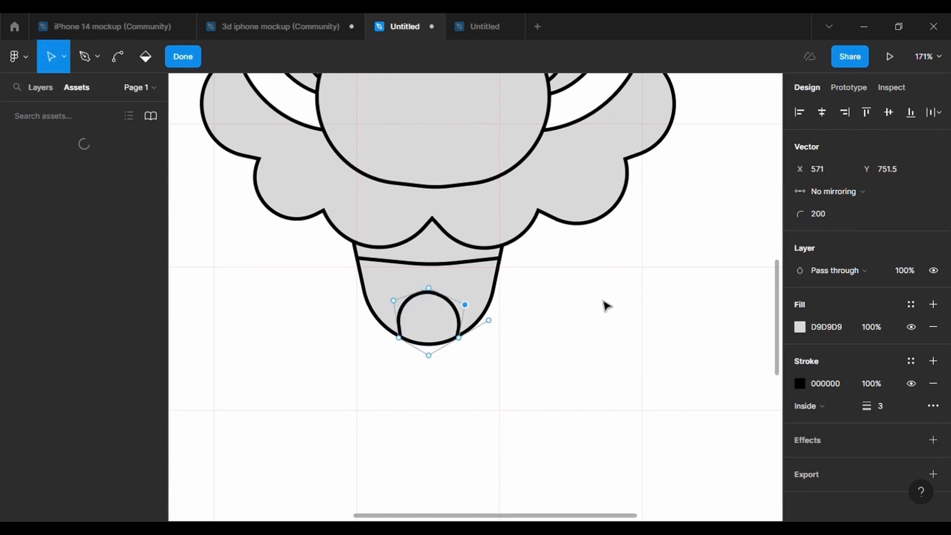
# - Enlarge the rounded patch by moving its top, side and bottom points to follow the cup's lower outline
pyautogui.scroll(5, 433, 369)
pyautogui.moveTo(333, 286); pyautogui.dragTo(299, 262)
pyautogui.moveTo(531, 286); pyautogui.dragTo(570, 262)
pyautogui.moveTo(565, 177); pyautogui.dragTo(564, 164)
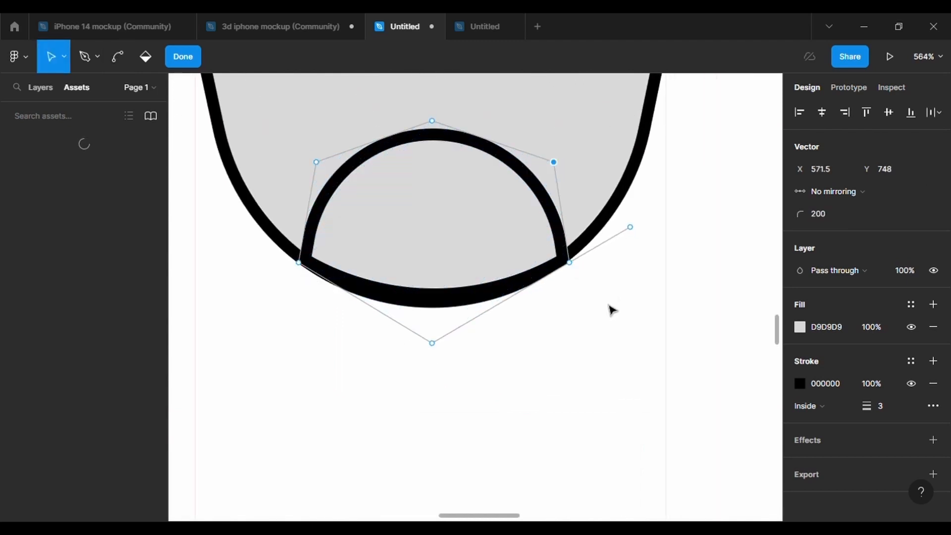
pyautogui.scroll(-3, 610, 305)
pyautogui.moveTo(494, 185); pyautogui.dragTo(499, 149)
pyautogui.moveTo(409, 277); pyautogui.dragTo(391, 265)
pyautogui.moveTo(582, 277); pyautogui.dragTo(611, 265)
pyautogui.moveTo(493, 328); pyautogui.dragTo(494, 378)
pyautogui.moveTo(604, 257); pyautogui.dragTo(601, 254)
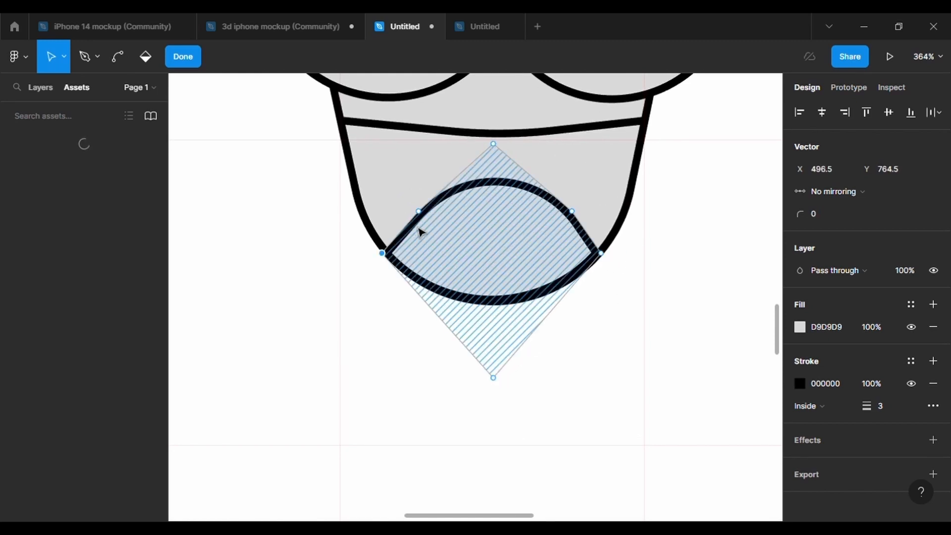
# - Raise the patch's two upper side points into a fuller arch and align its right end with the cup's outline
pyautogui.moveTo(419, 212); pyautogui.dragTo(406, 196)
pyautogui.moveTo(574, 212); pyautogui.dragTo(588, 200)
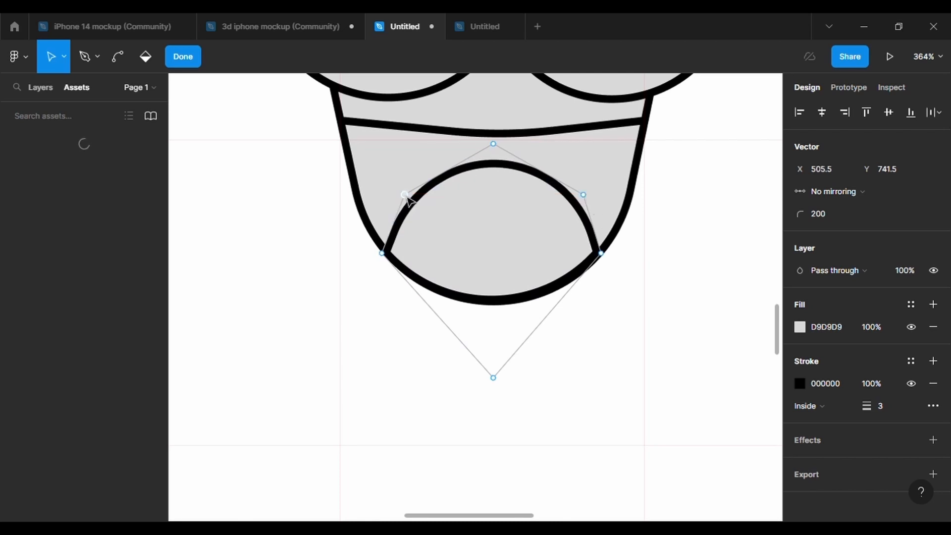
pyautogui.moveTo(408, 198); pyautogui.dragTo(401, 151)
pyautogui.moveTo(587, 200); pyautogui.dragTo(604, 154)
pyautogui.moveTo(601, 253); pyautogui.dragTo(607, 253)
pyautogui.press('Escape')
pyautogui.press('Escape')
pyautogui.doubleClick(575, 257)
pyautogui.click(615, 256)
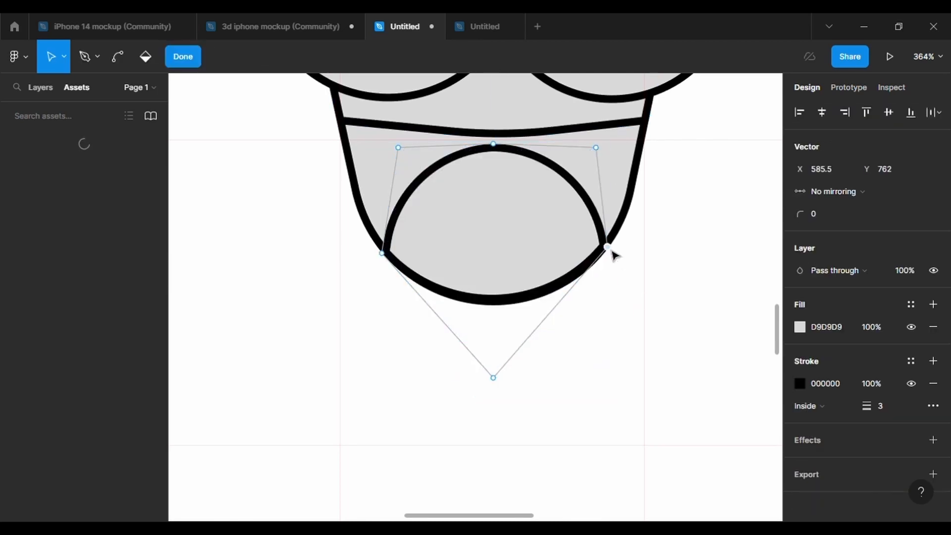
pyautogui.press('Escape')
pyautogui.press('Escape')
pyautogui.scroll(-5, 647, 291)
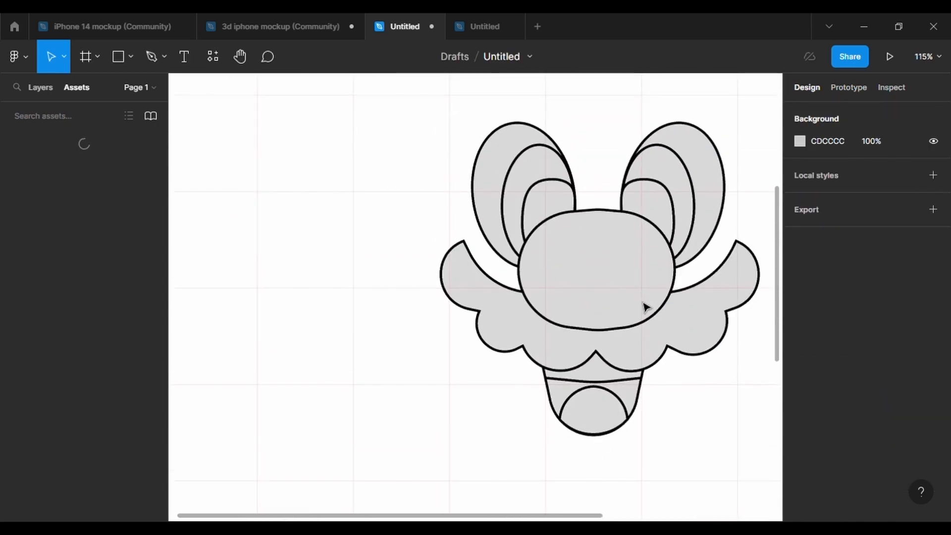
# - Set the corner radius of the patch's upper arch point to 500 and finish editing the patch
pyautogui.scroll(4, 610, 411)
pyautogui.doubleClick(421, 391)
pyautogui.click(412, 363)
pyautogui.click(836, 216)
pyautogui.write('500')
pyautogui.press('Return')
pyautogui.click(561, 480)
pyautogui.scroll(-4, 562, 478)
pyautogui.scroll(-3, 561, 480)
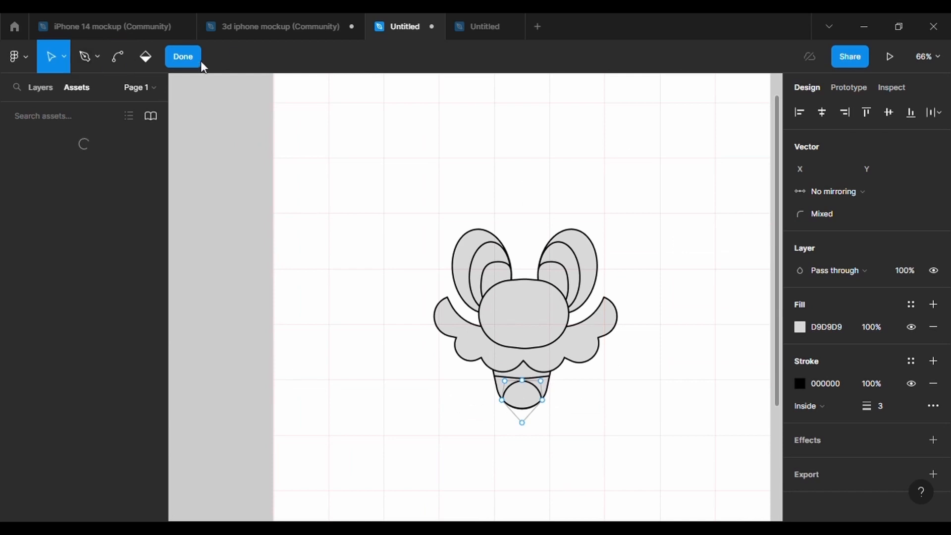
pyautogui.press('Escape')
pyautogui.press('Escape')
# - Draw a large rectangle with a stroke of weight 3 behind the whole figure and shape its bottom edge into a pointed chin
pyautogui.press('r')
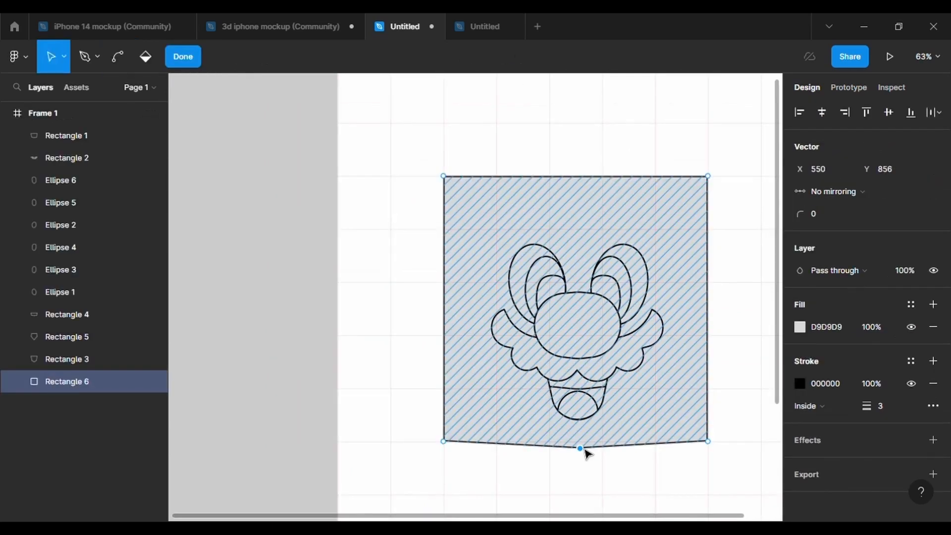
pyautogui.moveTo(581, 448); pyautogui.dragTo(584, 440)
pyautogui.moveTo(513, 440); pyautogui.dragTo(537, 417)
pyautogui.moveTo(643, 439); pyautogui.dragTo(627, 419)
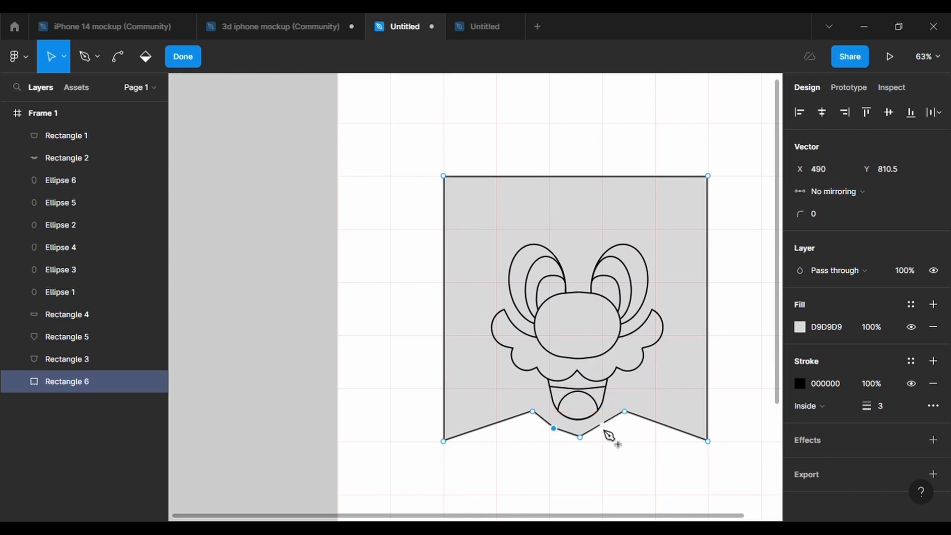
pyautogui.moveTo(443, 441); pyautogui.dragTo(443, 391)
pyautogui.moveTo(708, 441); pyautogui.dragTo(708, 389)
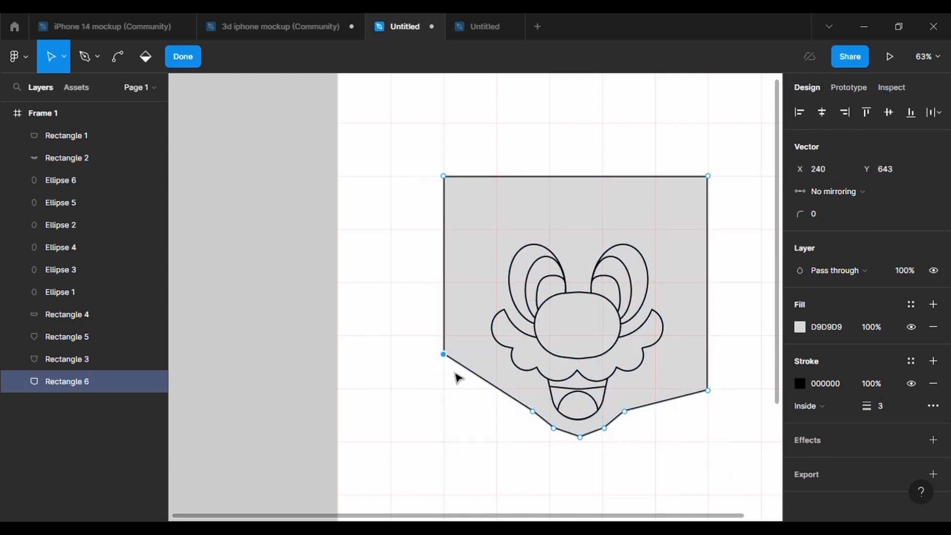
# - Round the lower corners and chin points of the large background shape with a radius of 200
pyautogui.click(525, 409)
pyautogui.click(834, 216)
pyautogui.write('200')
pyautogui.press('Return')
pyautogui.click(667, 401)
pyautogui.click(840, 223)
pyautogui.write('200')
pyautogui.press('Return')
pyautogui.moveTo(644, 463); pyautogui.dragTo(570, 427)
pyautogui.click(835, 216)
pyautogui.write('200')
pyautogui.press('Return')
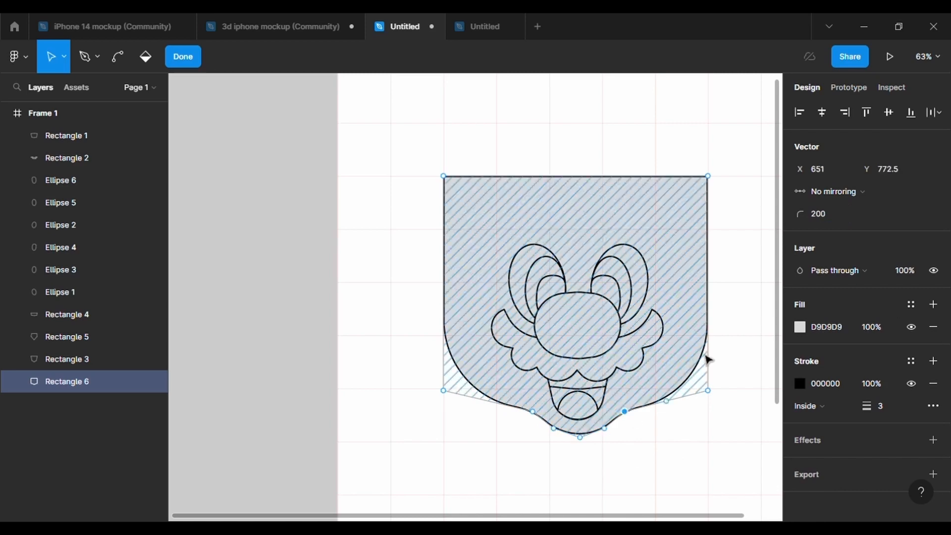
# - Reopen the head outline for point editing and reshape its left chin side with a sharp corner where the chin meets the jaw
pyautogui.press('Escape')
pyautogui.press('Escape')
pyautogui.press('Return')
pyautogui.scroll(3, 634, 429)
pyautogui.moveTo(591, 430); pyautogui.dragTo(588, 430)
pyautogui.moveTo(516, 430); pyautogui.dragTo(488, 401)
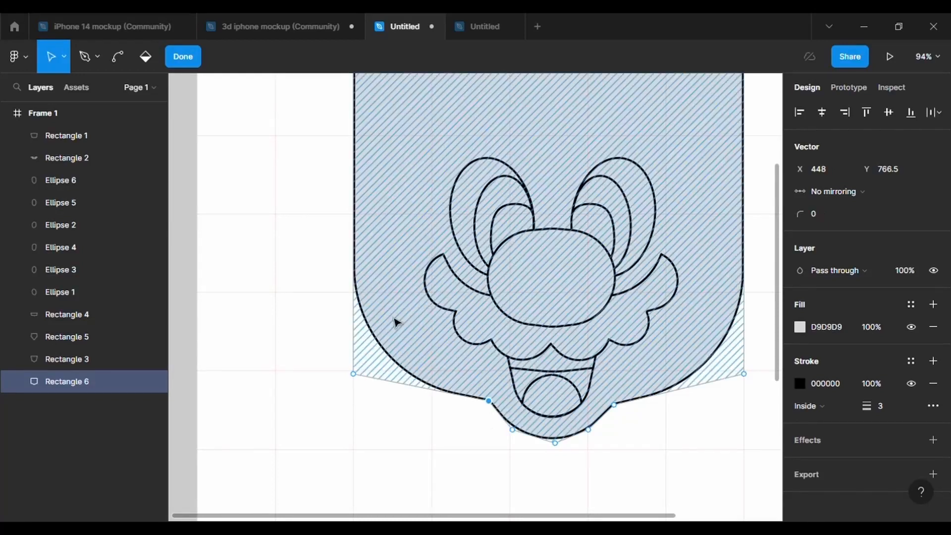
# - Place a jaw point left of the chin, level with the chin corner, and set its corner radius to 200
pyautogui.moveTo(420, 387); pyautogui.dragTo(452, 401)
pyautogui.click(827, 216)
pyautogui.write('200')
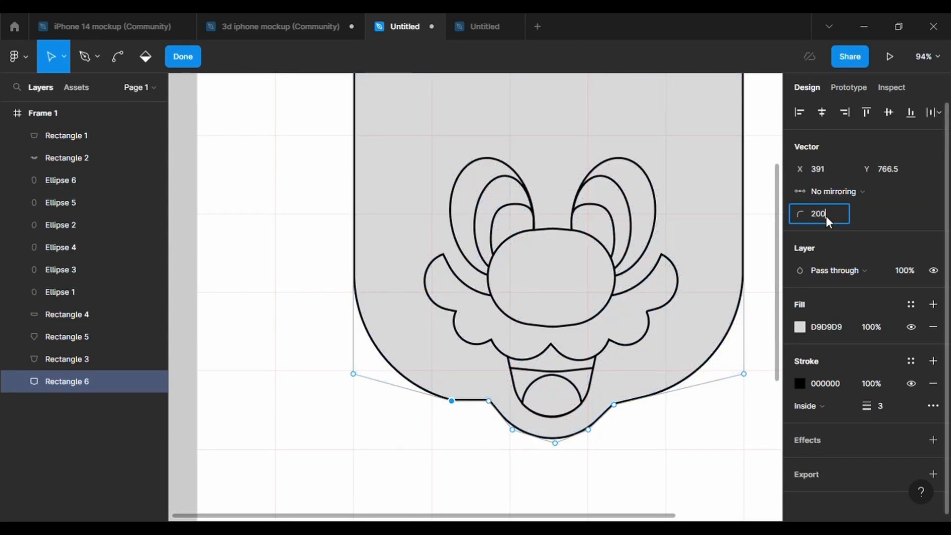
pyautogui.press('Return')
# - Add the matching right jaw point, even out the chin, and give the point radius 200 and Mirror angle and length
pyautogui.moveTo(679, 391); pyautogui.dragTo(652, 409)
pyautogui.moveTo(744, 375)
pyautogui.mouseDown()
pyautogui.moveTo(724, 379)
pyautogui.moveTo(746, 376)
pyautogui.mouseUp()
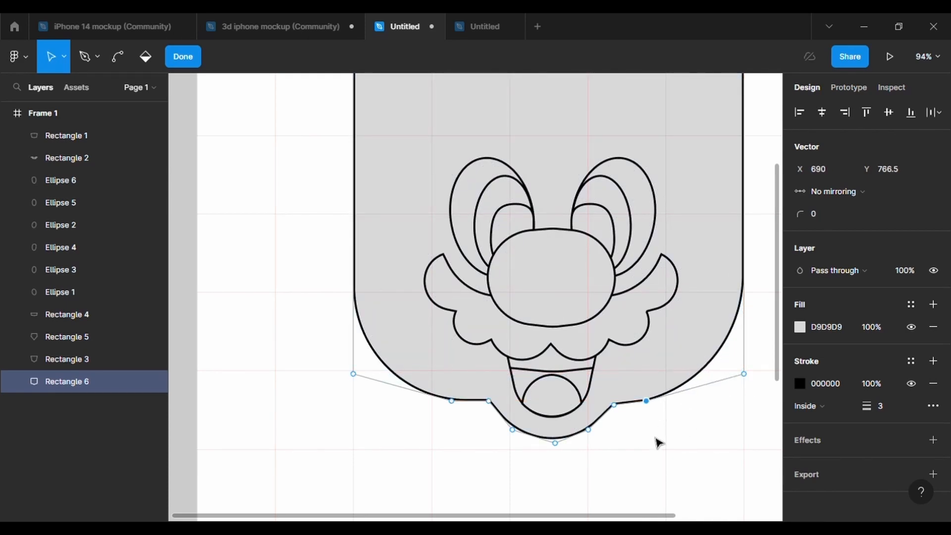
pyautogui.hotkey('ctrl', 'a')
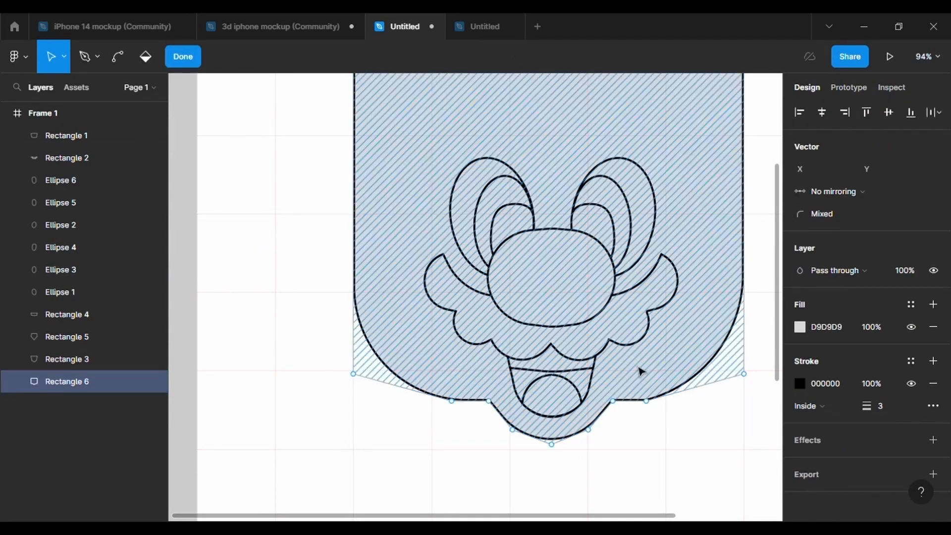
pyautogui.click(646, 400)
pyautogui.click(824, 214)
pyautogui.click(841, 192)
pyautogui.click(859, 221)
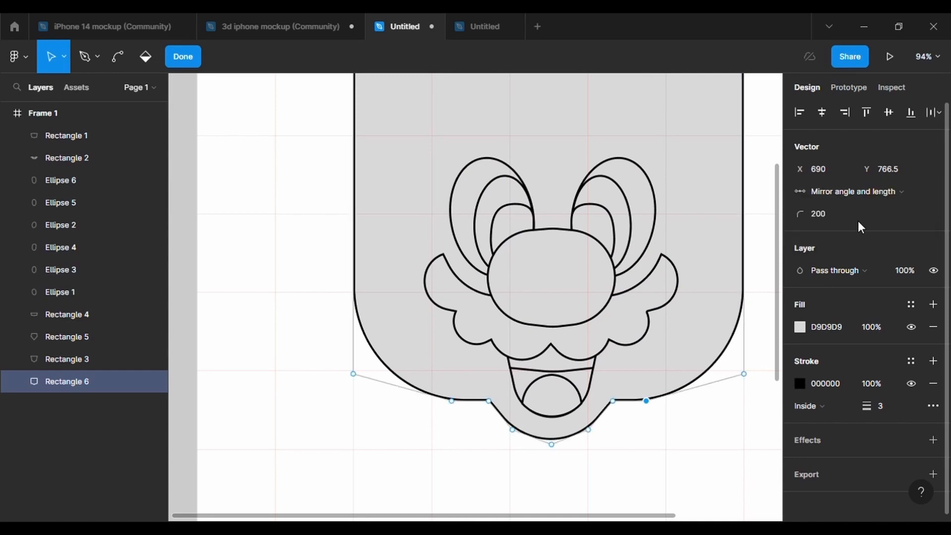
# - Pull the head's left side inward below the eye and shape a bulging left cheek using corner radius 200
pyautogui.click(358, 214)
pyautogui.moveTo(359, 214)
pyautogui.mouseDown()
pyautogui.moveTo(367, 224)
pyautogui.moveTo(361, 245)
pyautogui.moveTo(394, 266)
pyautogui.mouseUp()
pyautogui.click(855, 194)
pyautogui.click(853, 218)
pyautogui.click(842, 191)
pyautogui.click(833, 158)
pyautogui.moveTo(374, 318); pyautogui.dragTo(371, 283)
pyautogui.click(814, 216)
pyautogui.write('200')
pyautogui.press('Return')
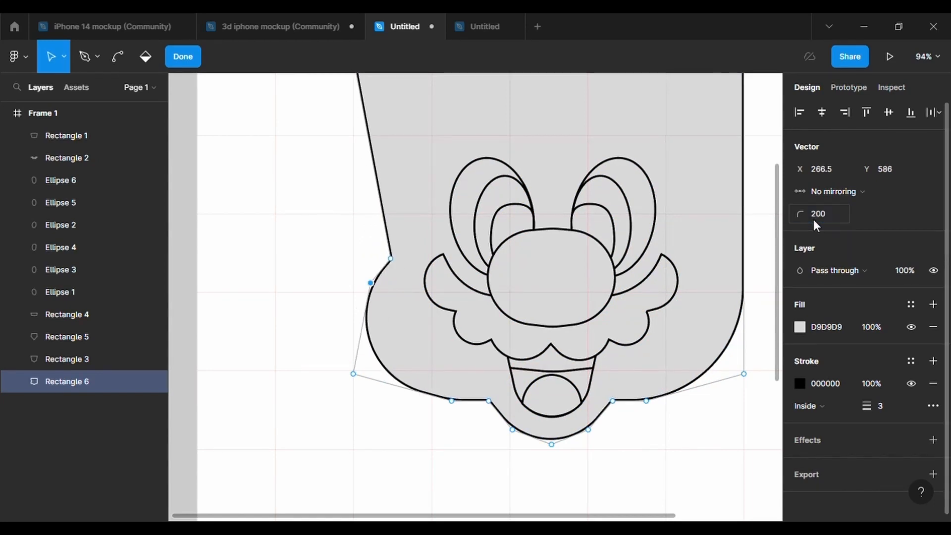
pyautogui.moveTo(357, 380); pyautogui.dragTo(390, 357)
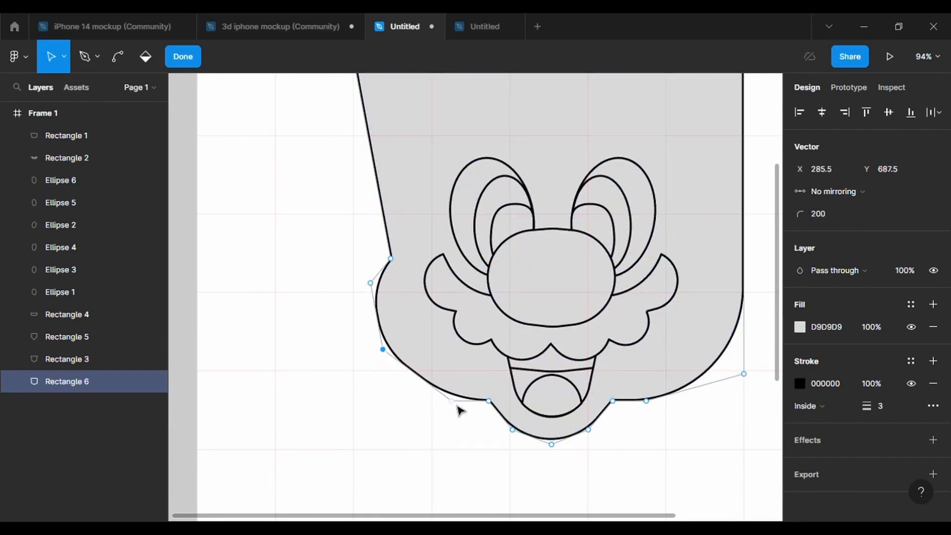
# - Pull the head's right side inward below the eye and shape the right cheek to mirror the left one
pyautogui.moveTo(743, 262); pyautogui.dragTo(709, 254)
pyautogui.moveTo(732, 318); pyautogui.dragTo(725, 289)
pyautogui.moveTo(751, 380); pyautogui.dragTo(719, 353)
pyautogui.click(726, 287)
# - Undo the last three point edits on the head outline and redo them
pyautogui.hotkey('ctrl', 'z')
pyautogui.hotkey('ctrl', 'z')
pyautogui.hotkey('ctrl', 'z')
pyautogui.hotkey('ctrl', 'shift', 'z')
pyautogui.hotkey('ctrl', 'shift', 'z')
pyautogui.hotkey('ctrl', 'shift', 'z')
# - Align the right cheek's lower and upper points with each other and with the matching left cheek points
pyautogui.click(730, 397)
pyautogui.doubleClick(641, 260)
pyautogui.moveTo(721, 354); pyautogui.dragTo(717, 350)
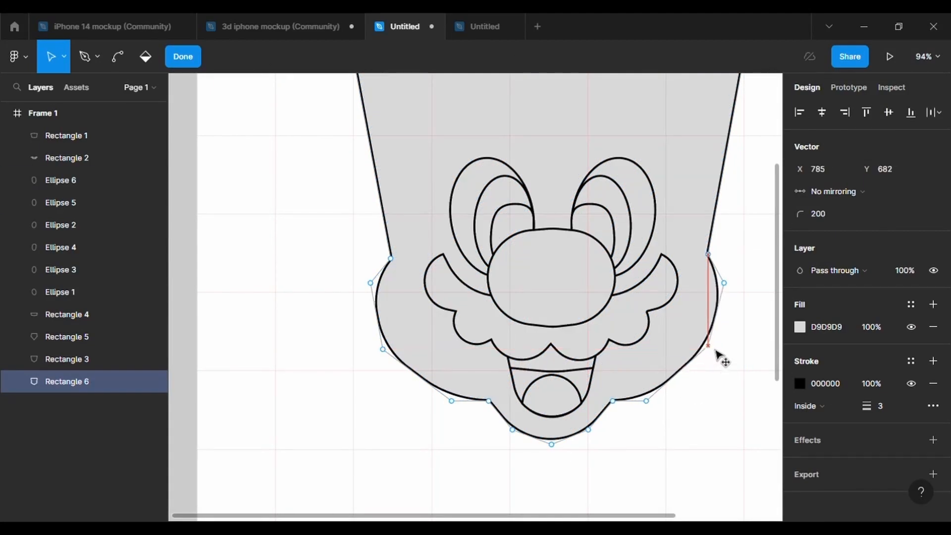
pyautogui.click(709, 259)
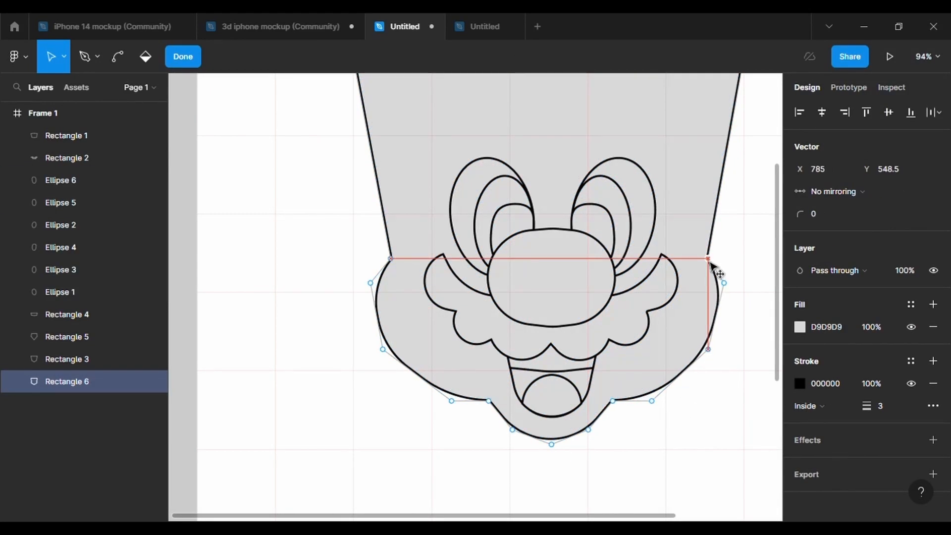
# - Add a point on each lower cheek, round the left one with radius 200, and finish editing the head outline
pyautogui.click(684, 376)
pyautogui.click(416, 378)
pyautogui.click(818, 213)
pyautogui.write('200')
pyautogui.press('Return')
pyautogui.click(743, 411)
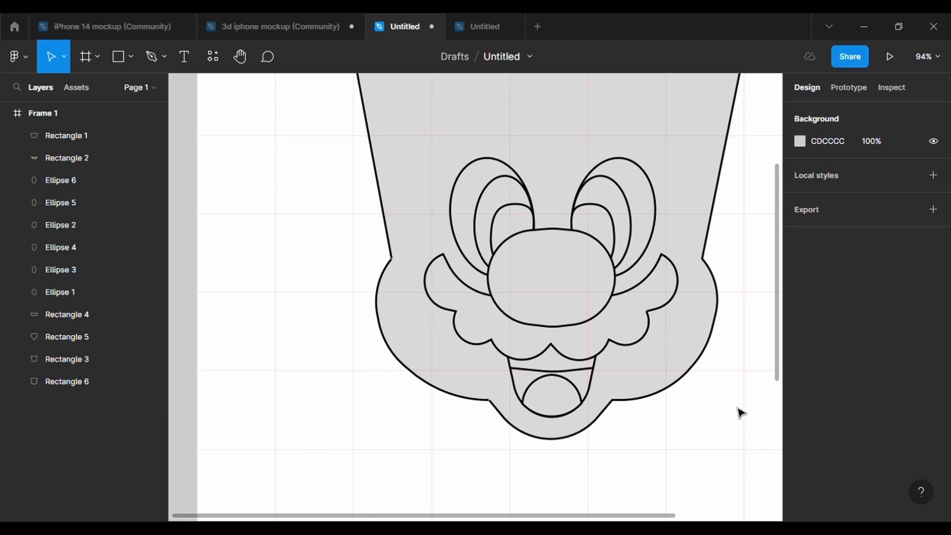
# - Set the corner radius of the head's left chin corner to 1 and finish editing
pyautogui.click(429, 384)
pyautogui.click(465, 57)
pyautogui.press('Escape')
pyautogui.press('Escape')
pyautogui.doubleClick(484, 358)
pyautogui.click(489, 401)
pyautogui.click(840, 215)
pyautogui.write('1')
pyautogui.press('Return')
pyautogui.press('Escape')
pyautogui.press('Escape')
# - Pull the head's two top corners inward and bend both upper sides outward with an added point on each
pyautogui.scroll(3, 630, 291)
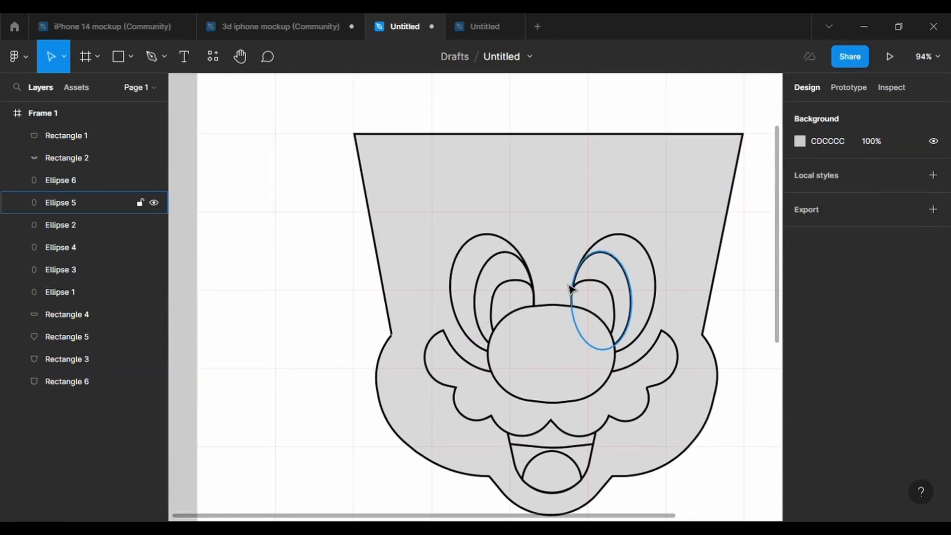
pyautogui.click(363, 133)
pyautogui.click(464, 59)
pyautogui.moveTo(354, 134); pyautogui.dragTo(476, 132)
pyautogui.moveTo(742, 134); pyautogui.dragTo(652, 119)
pyautogui.moveTo(412, 227); pyautogui.dragTo(378, 219)
pyautogui.moveTo(678, 227); pyautogui.dragTo(715, 219)
# - Round the four upper points of the head with a radius of 200 and lower them slightly
pyautogui.moveTo(320, 105); pyautogui.dragTo(718, 226)
pyautogui.click(817, 214)
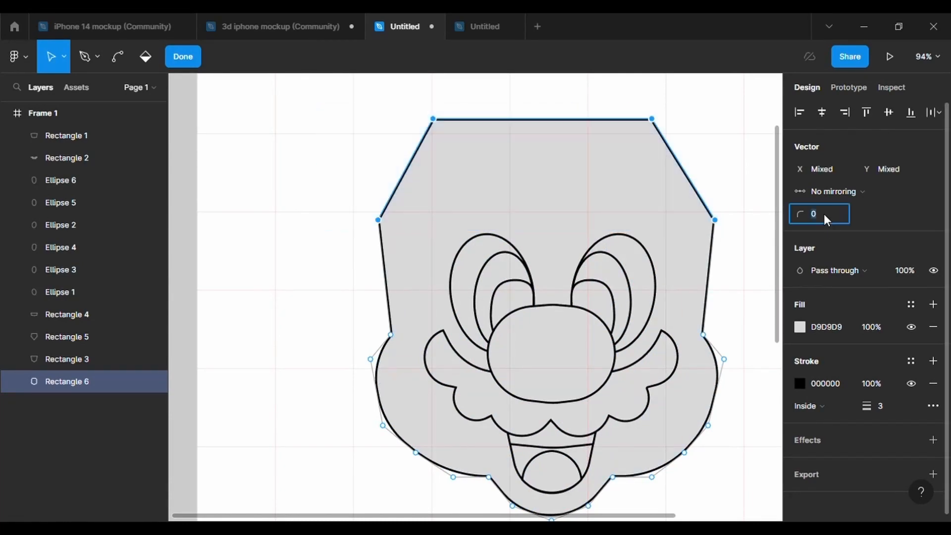
pyautogui.write('200')
pyautogui.press('Return')
pyautogui.moveTo(663, 122); pyautogui.dragTo(661, 148)
pyautogui.scroll(-2, 664, 154)
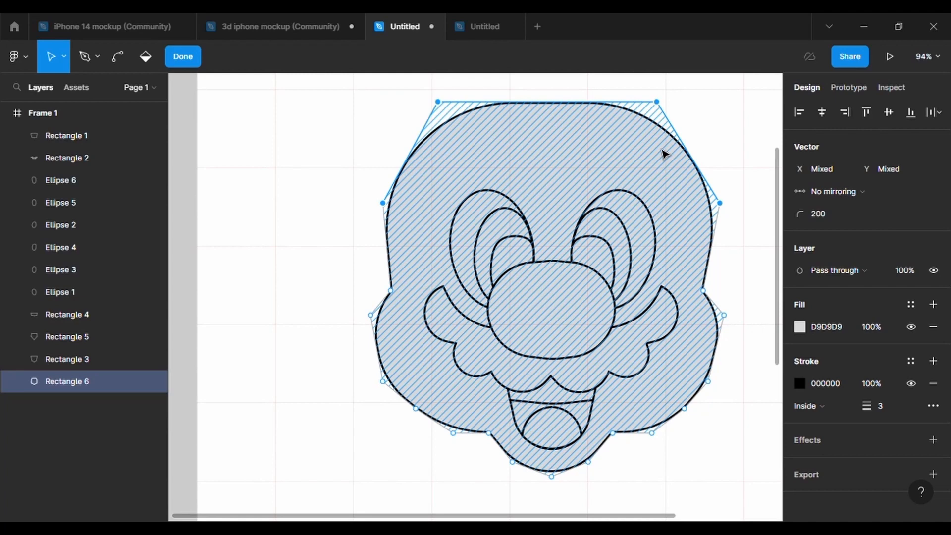
# - Add a crown point at the head's top centre, balance it with the neighbouring points into a dome, and finish editing
pyautogui.click(552, 91)
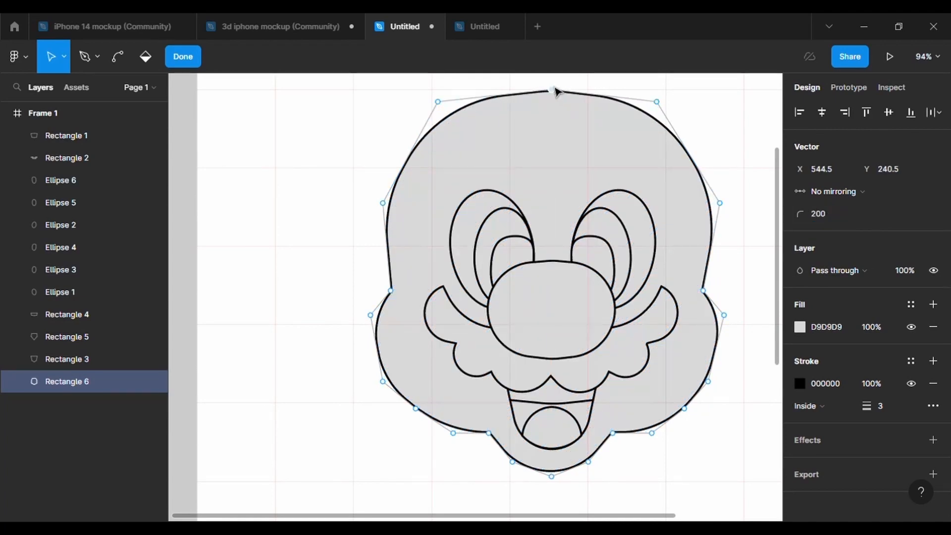
pyautogui.moveTo(553, 89); pyautogui.dragTo(549, 129)
pyautogui.moveTo(439, 150); pyautogui.dragTo(440, 160)
pyautogui.moveTo(659, 152); pyautogui.dragTo(665, 160)
pyautogui.moveTo(550, 122); pyautogui.dragTo(552, 117)
pyautogui.moveTo(395, 103); pyautogui.dragTo(693, 219)
pyautogui.moveTo(554, 120); pyautogui.dragTo(554, 131)
pyautogui.scroll(-1, 573, 191)
pyautogui.click(667, 452)
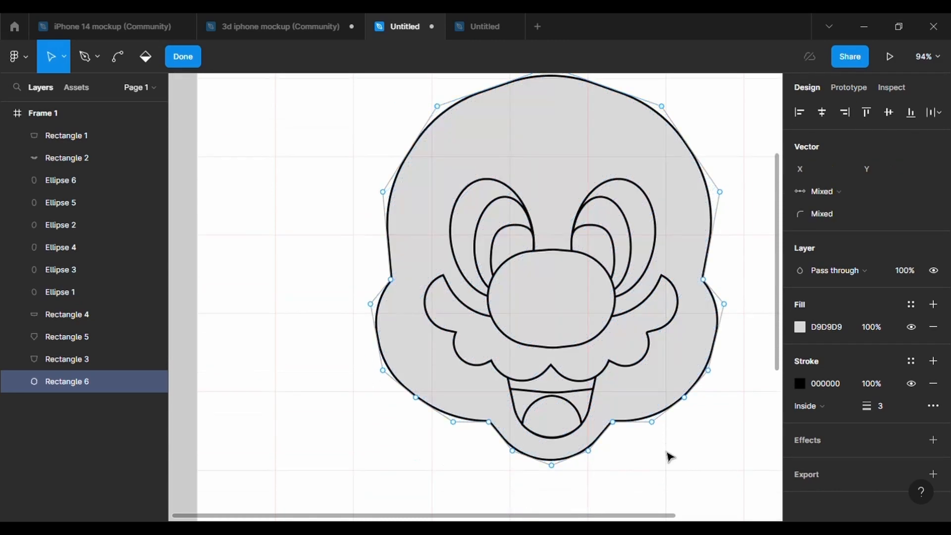
pyautogui.press('Escape')
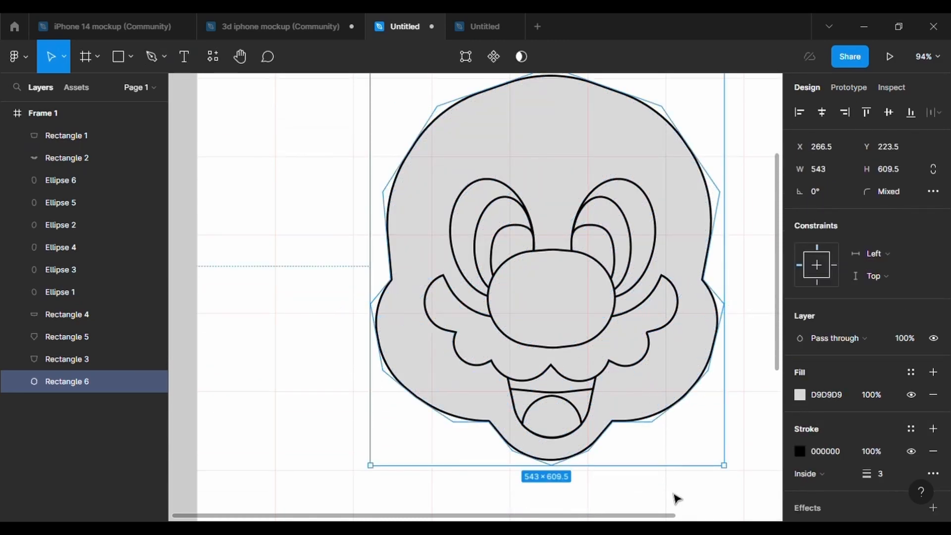
# - Draw a triangle above the left eye with a stroke of weight 3 and open it for point editing
pyautogui.scroll(1, 644, 471)
pyautogui.click(131, 56)
pyautogui.click(167, 158)
pyautogui.moveTo(431, 145)
pyautogui.mouseDown()
pyautogui.moveTo(505, 204)
pyautogui.moveTo(522, 190)
pyautogui.moveTo(455, 160)
pyautogui.moveTo(465, 168)
pyautogui.mouseUp()
pyautogui.click(933, 451)
pyautogui.click(880, 496)
pyautogui.write('3')
pyautogui.press('Return')
pyautogui.click(465, 56)
# - Try corner radii of 200, 50 and 10 on the eyebrow triangle's points
pyautogui.click(839, 217)
pyautogui.write('200')
pyautogui.click(839, 218)
pyautogui.write('50')
pyautogui.click(838, 218)
pyautogui.write('10')
pyautogui.press('Return')
# - Undo the last edits to the eyebrow shape
pyautogui.click(455, 160)
pyautogui.hotkey('ctrl', 'z')
pyautogui.hotkey('ctrl', 'z')
pyautogui.hotkey('ctrl', 'z')
pyautogui.hotkey('ctrl', 'z')
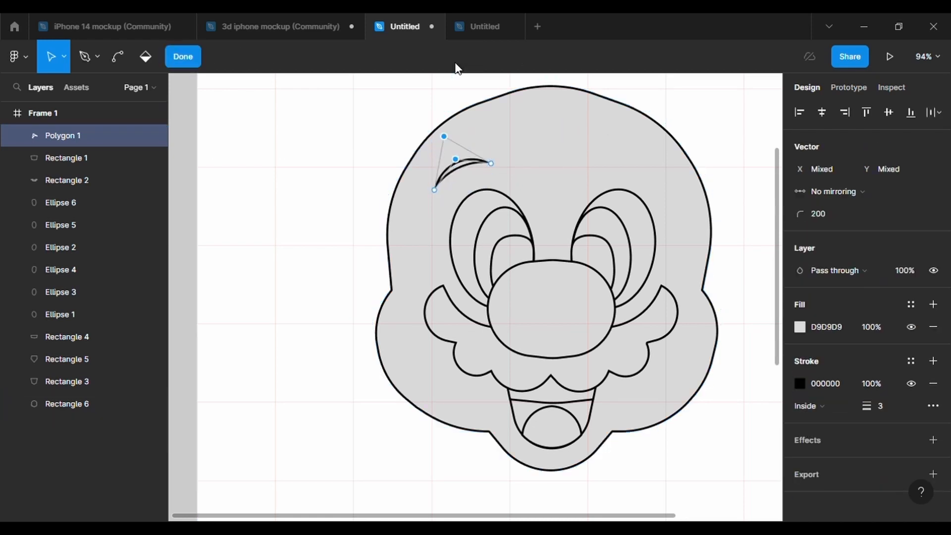
pyautogui.hotkey('ctrl', 'z')
pyautogui.hotkey('ctrl', 'z')
pyautogui.hotkey('ctrl', 'z')
# - Move the eyebrow's tips along the left eye's outline and set its inner and outer curve radii to 100 and 70
pyautogui.moveTo(493, 166); pyautogui.dragTo(519, 187)
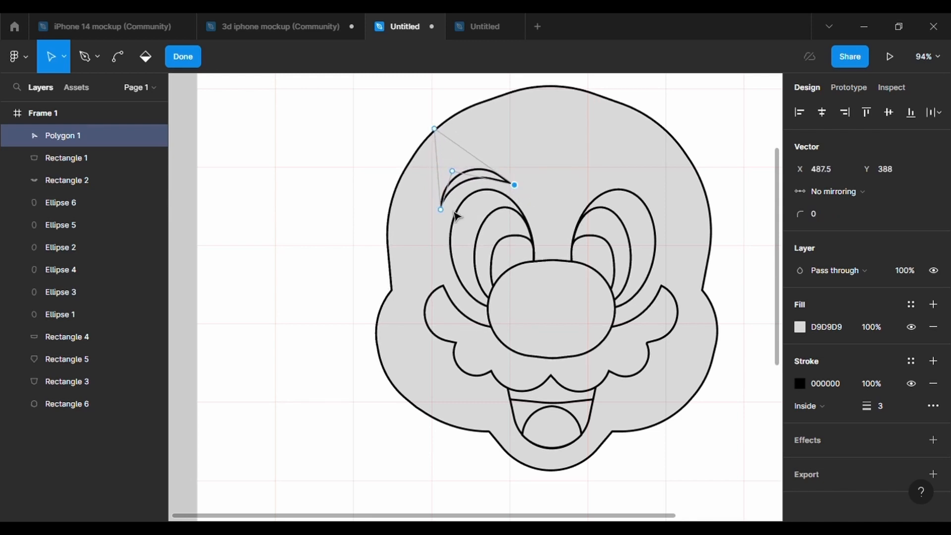
pyautogui.moveTo(444, 213); pyautogui.dragTo(451, 211)
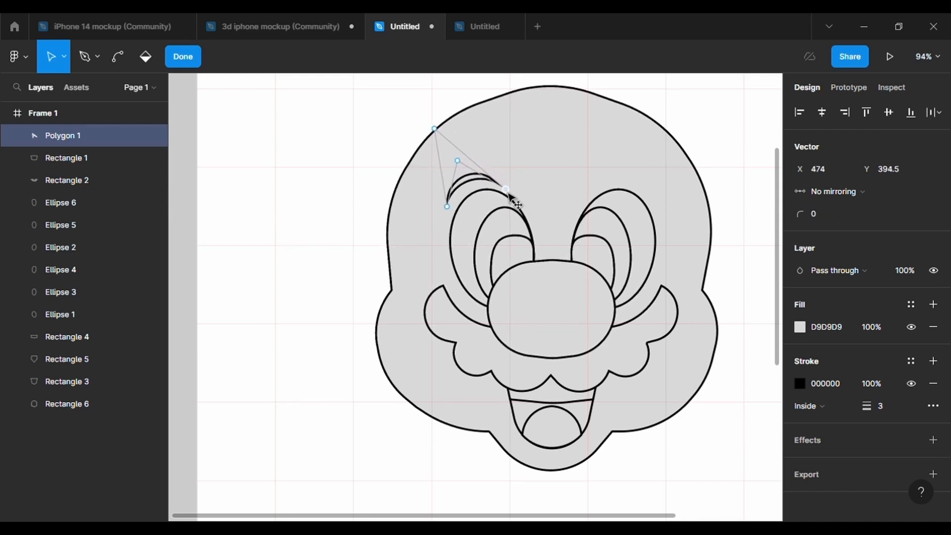
pyautogui.moveTo(458, 161); pyautogui.dragTo(459, 161)
pyautogui.click(837, 216)
pyautogui.write('100')
pyautogui.press('Return')
pyautogui.click(435, 129)
pyautogui.click(825, 212)
pyautogui.write('70')
pyautogui.press('Return')
# - Raise the eyebrow above the left eye and position a mirrored copy above the right eye
pyautogui.click(477, 154)
pyautogui.moveTo(465, 166); pyautogui.dragTo(457, 130)
pyautogui.scroll(5, 461, 218)
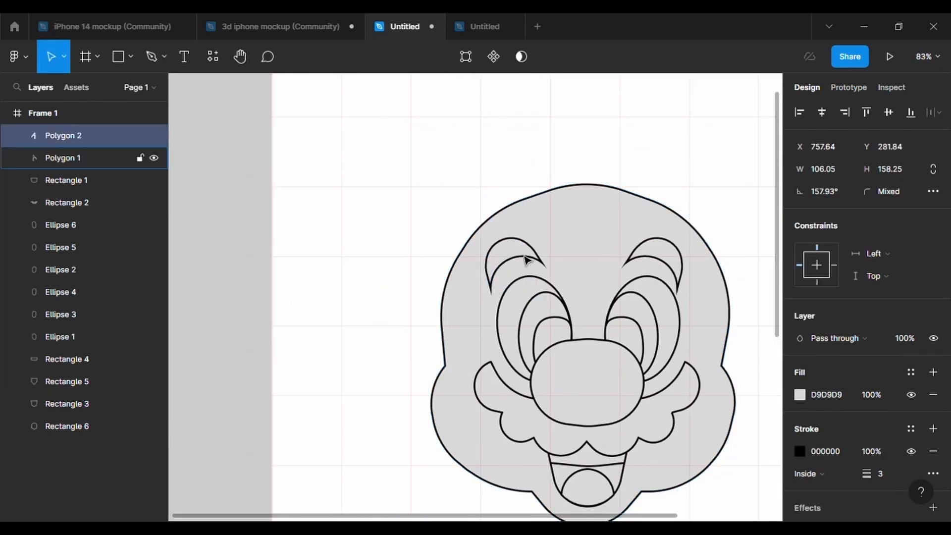
pyautogui.hotkey('shift', 'Right')
# - Fill both eyebrows with black
pyautogui.click(800, 395)
pyautogui.click(649, 454)
pyautogui.click(386, 225)
pyautogui.click(517, 250)
pyautogui.click(801, 395)
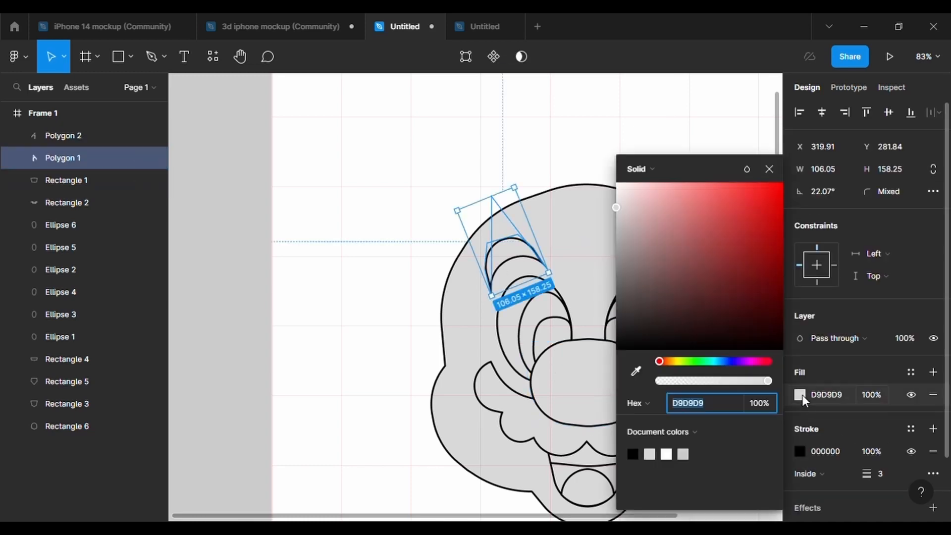
pyautogui.click(633, 454)
pyautogui.click(698, 223)
# - Duplicate the head outline and open the copy for point editing
pyautogui.scroll(-3, 698, 223)
pyautogui.hscroll(2, 699, 223)
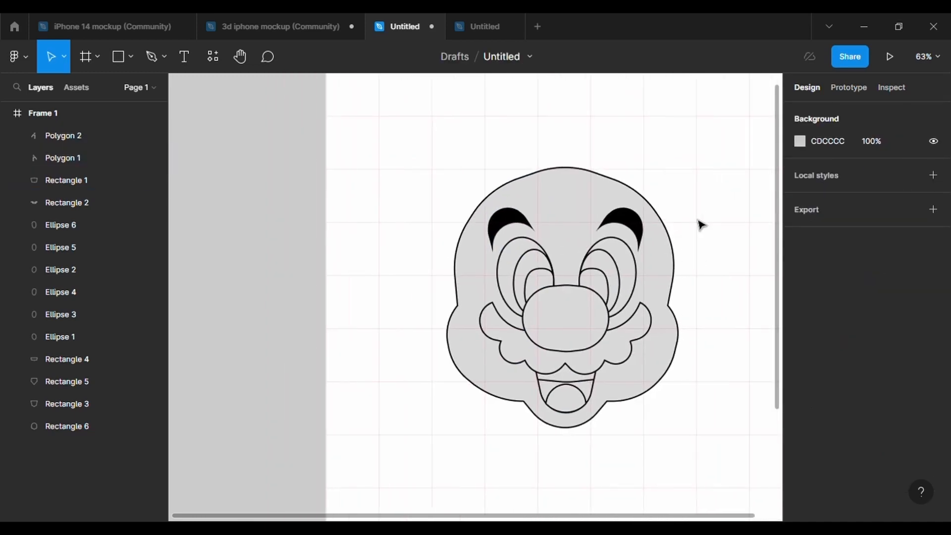
pyautogui.scroll(3, 605, 225)
pyautogui.click(549, 157)
pyautogui.hotkey('ctrl', 'd')
pyautogui.scroll(-2, 548, 156)
pyautogui.doubleClick(548, 156)
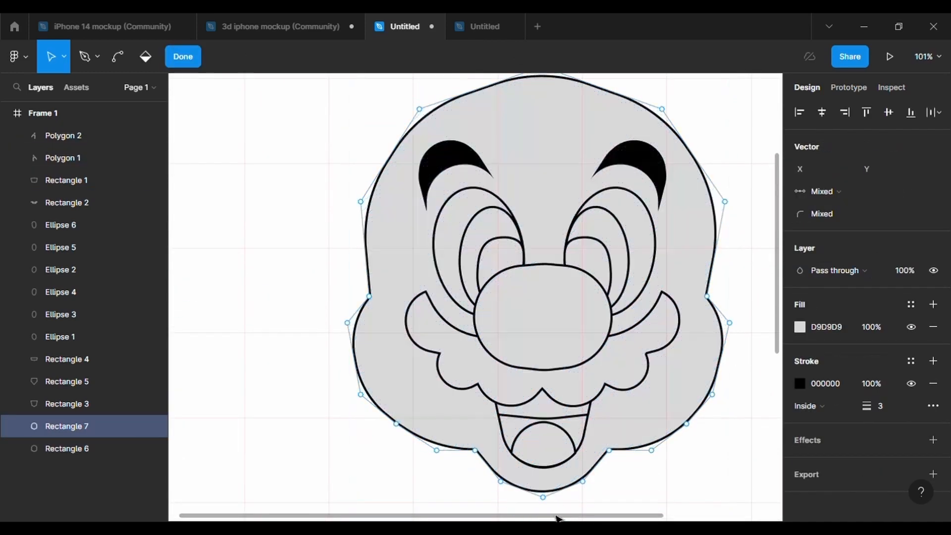
# - Delete the copy's chin and right cheek points and pull its right end up along the head's upper edge
pyautogui.moveTo(586, 488); pyautogui.dragTo(612, 452)
pyautogui.press('Delete')
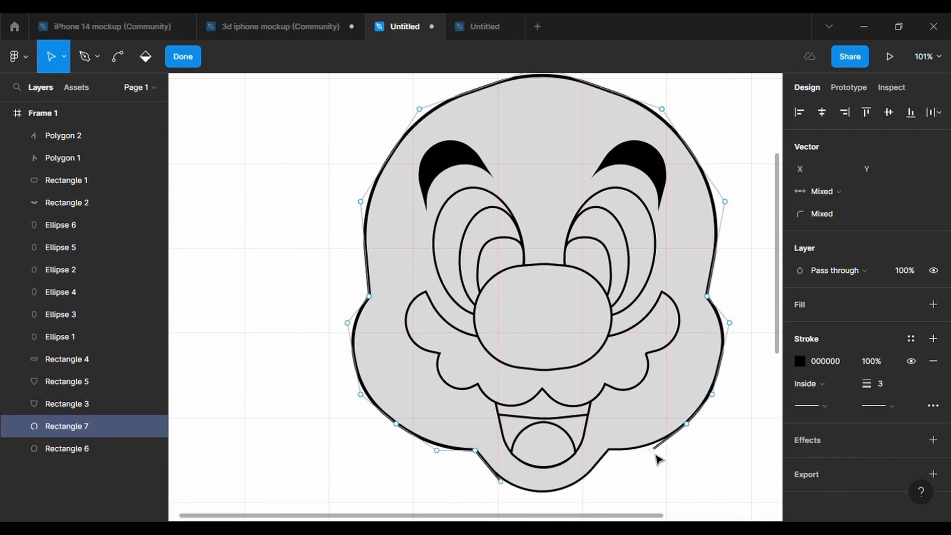
pyautogui.click(653, 452)
pyautogui.press('Delete')
pyautogui.click(687, 425)
pyautogui.press('Delete')
pyautogui.click(714, 397)
pyautogui.press('Delete')
pyautogui.click(734, 328)
pyautogui.press('Delete')
pyautogui.click(710, 300)
pyautogui.press('Delete')
pyautogui.moveTo(728, 206); pyautogui.dragTo(694, 158)
pyautogui.press('Delete')
# - Delete the copy's left jaw and cheek points and move its left end up along the head's edge
pyautogui.click(436, 450)
pyautogui.press('Delete')
pyautogui.click(396, 425)
pyautogui.press('Delete')
pyautogui.click(361, 394)
pyautogui.press('Delete')
pyautogui.click(348, 323)
pyautogui.press('Delete')
pyautogui.click(370, 298)
pyautogui.press('Delete')
pyautogui.moveTo(363, 205); pyautogui.dragTo(385, 177)
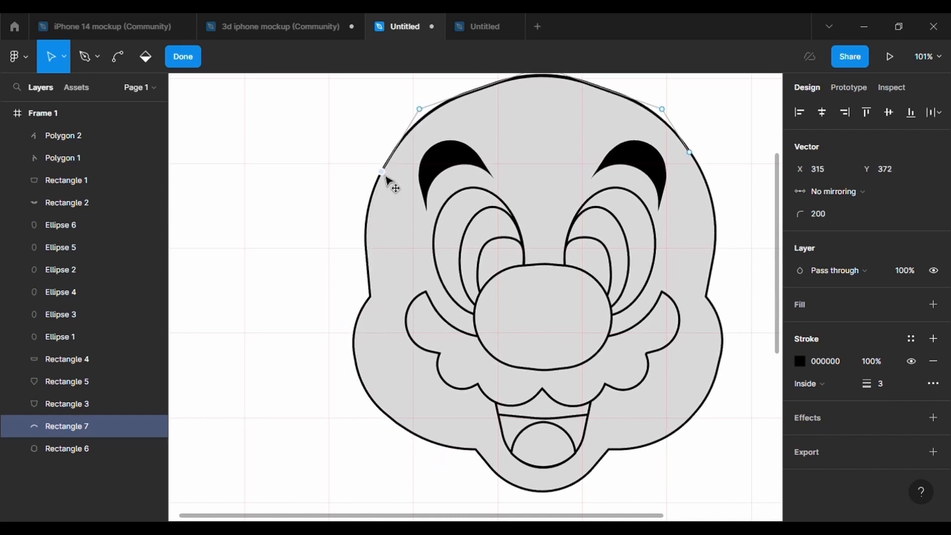
# - Close the forehead piece by joining its two ends, set the right end's corner radius to 0 and move it down along the head's edge
pyautogui.click(85, 56)
pyautogui.click(382, 172)
pyautogui.click(689, 152)
pyautogui.press('Escape')
pyautogui.click(689, 153)
pyautogui.click(827, 218)
pyautogui.write('0')
pyautogui.press('Return')
pyautogui.click(690, 152)
pyautogui.moveTo(689, 152); pyautogui.dragTo(707, 174)
# - Arch the forehead piece's lower edge with a raised middle point and a lowered point on each side, all with corner radius 200
pyautogui.moveTo(543, 171); pyautogui.dragTo(548, 109)
pyautogui.click(830, 221)
pyautogui.write('200')
pyautogui.press('Return')
pyautogui.moveTo(466, 142); pyautogui.dragTo(419, 179)
pyautogui.moveTo(625, 142); pyautogui.dragTo(664, 185)
pyautogui.click(831, 214)
pyautogui.write('200')
pyautogui.press('Return')
pyautogui.click(764, 243)
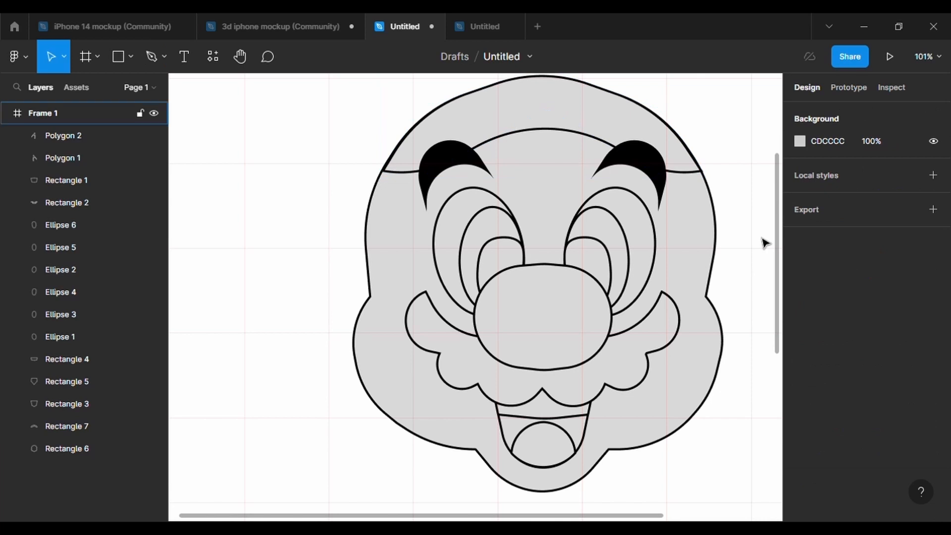
# - Draw a wide rectangle behind the upper half of the head for the cap, with a stroke of 3
pyautogui.scroll(-4, 763, 243)
pyautogui.hscroll(4, 763, 242)
pyautogui.scroll(2, 454, 379)
pyautogui.scroll(2, 454, 378)
pyautogui.click(116, 56)
pyautogui.moveTo(345, 142)
pyautogui.mouseDown()
pyautogui.moveTo(497, 268)
pyautogui.moveTo(610, 300)
pyautogui.moveTo(603, 296)
pyautogui.mouseUp()
pyautogui.click(889, 483)
pyautogui.write('3')
pyautogui.press('Return')
# - Pull the cap rectangle's four corners inward and add outward points at the middle of its upper edge and both sides
pyautogui.click(463, 57)
pyautogui.moveTo(345, 142); pyautogui.dragTo(358, 185)
pyautogui.moveTo(345, 296); pyautogui.dragTo(383, 329)
pyautogui.moveTo(603, 295); pyautogui.dragTo(566, 329)
pyautogui.moveTo(603, 142); pyautogui.dragTo(598, 185)
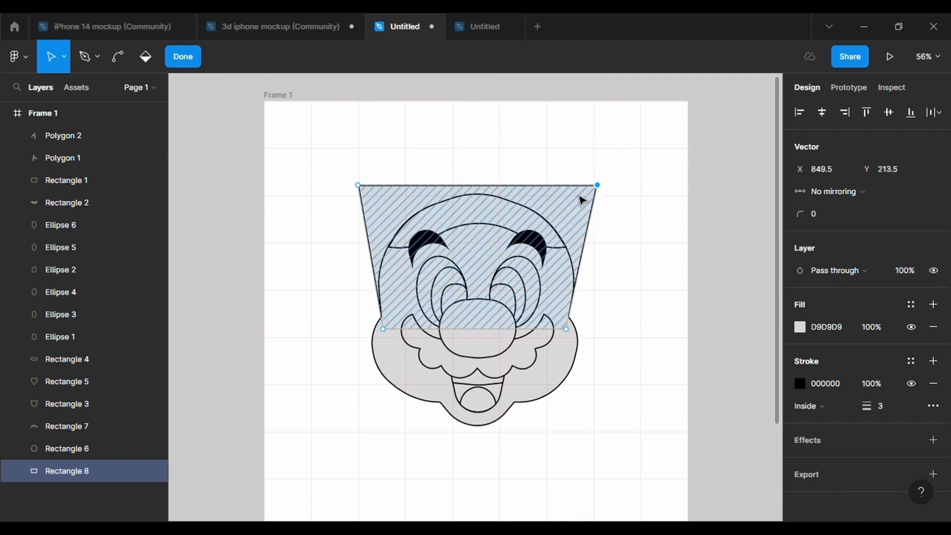
pyautogui.moveTo(478, 185); pyautogui.dragTo(478, 141)
pyautogui.moveTo(370, 256); pyautogui.dragTo(345, 265)
pyautogui.moveTo(583, 256); pyautogui.dragTo(603, 264)
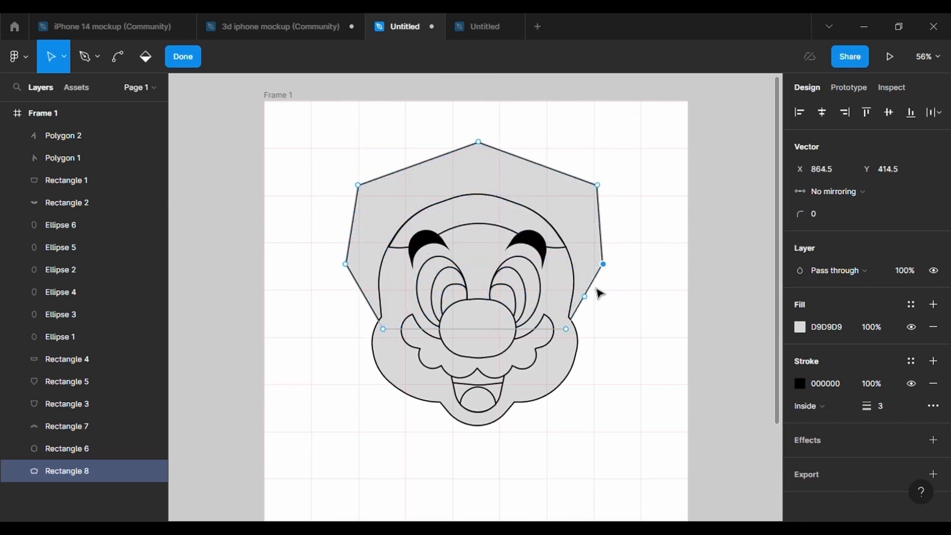
# - Round the whole cap shape with a corner radius of 500
pyautogui.click(845, 215)
pyautogui.write('500')
pyautogui.press('Return')
pyautogui.press('Return')
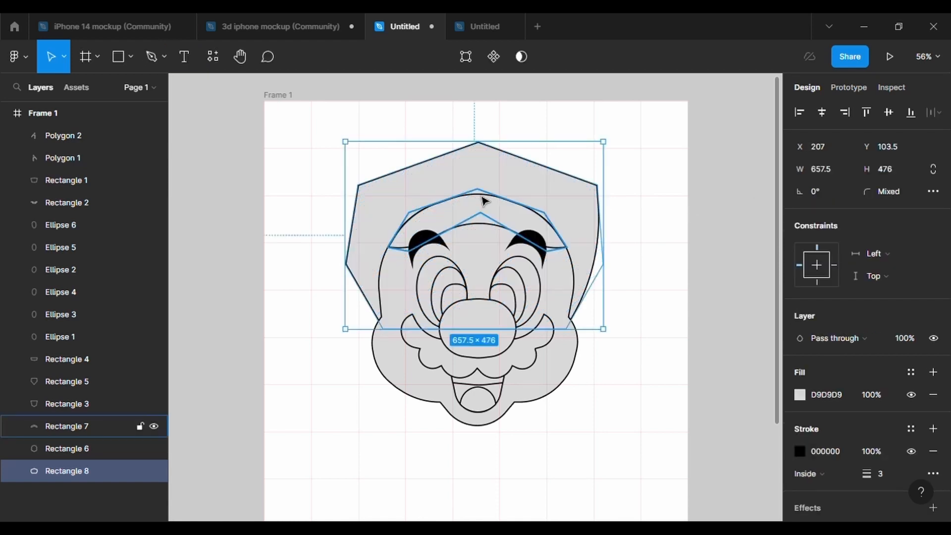
pyautogui.click(892, 193)
pyautogui.write('500')
pyautogui.press('Return')
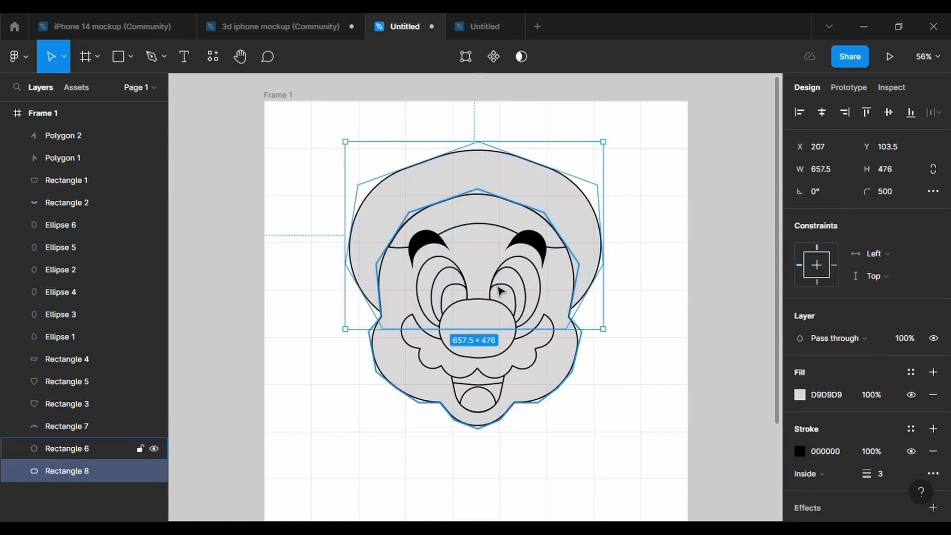
# - Stretch the cap's lower edge downward, raise its top point and pull its left side point outward
pyautogui.moveTo(500, 329); pyautogui.dragTo(499, 346)
pyautogui.press('Return')
pyautogui.moveTo(477, 141); pyautogui.dragTo(478, 111)
pyautogui.moveTo(345, 275); pyautogui.dragTo(329, 275)
# - Try reshaping the cap by moving its lower, upper and side points and setting corner radii of 0 and 200
pyautogui.moveTo(356, 311); pyautogui.dragTo(363, 306)
pyautogui.hotkey('ctrl', 'z')
pyautogui.moveTo(383, 346); pyautogui.dragTo(397, 325)
pyautogui.moveTo(566, 345); pyautogui.dragTo(564, 333)
pyautogui.click(826, 210)
pyautogui.write('0')
pyautogui.press('Return')
pyautogui.moveTo(598, 191); pyautogui.dragTo(606, 218)
pyautogui.click(840, 215)
pyautogui.write('200')
pyautogui.press('Return')
pyautogui.moveTo(604, 275); pyautogui.dragTo(624, 275)
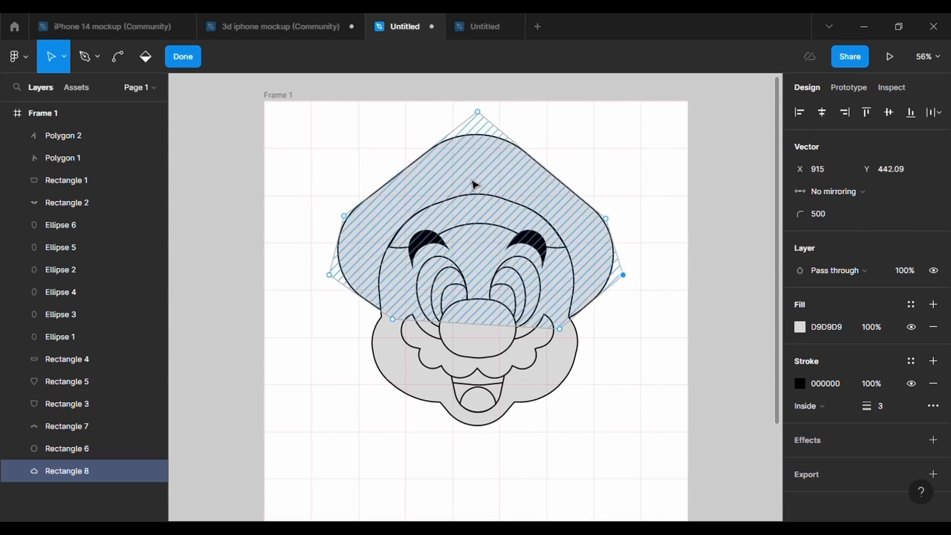
# - Undo the cap's recent point and radius edits, back to the raised top and widened left side
pyautogui.moveTo(411, 163); pyautogui.dragTo(370, 171)
pyautogui.hotkey('ctrl', 'z')
pyautogui.hotkey('ctrl', 'z')
pyautogui.hotkey('ctrl', 'z')
pyautogui.hotkey('ctrl', 'z')
pyautogui.hotkey('ctrl', 'z')
pyautogui.hotkey('ctrl', 'z')
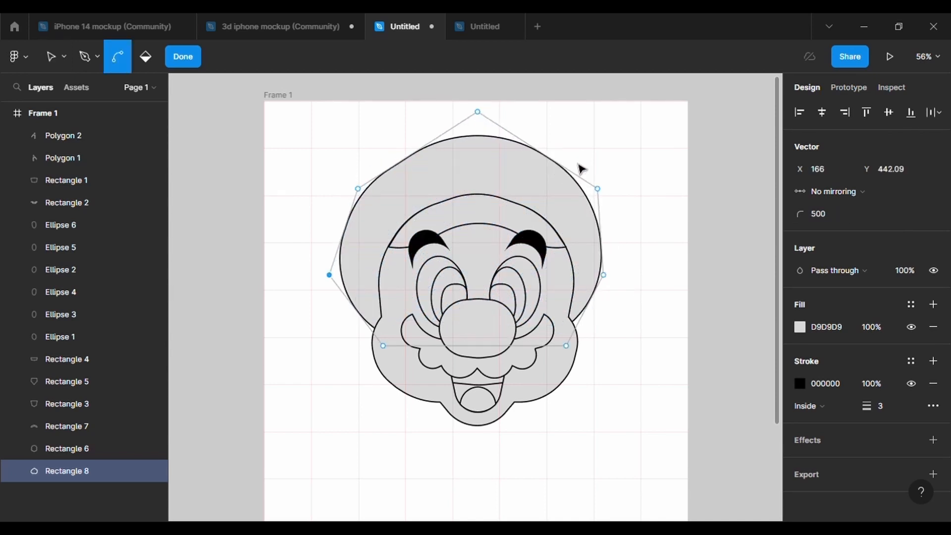
# - Pull the cap's right side point outward and set its top point's corner radius to 200
pyautogui.moveTo(604, 275); pyautogui.dragTo(619, 271)
pyautogui.click(478, 112)
pyautogui.click(827, 212)
pyautogui.write('200')
pyautogui.press('Return')
# - Add an outward point on each sloping upper edge of the cap and lower its top point slightly
pyautogui.moveTo(359, 189); pyautogui.dragTo(357, 189)
pyautogui.moveTo(418, 150); pyautogui.dragTo(403, 158)
pyautogui.moveTo(537, 150); pyautogui.dragTo(557, 159)
pyautogui.moveTo(479, 114); pyautogui.dragTo(485, 126)
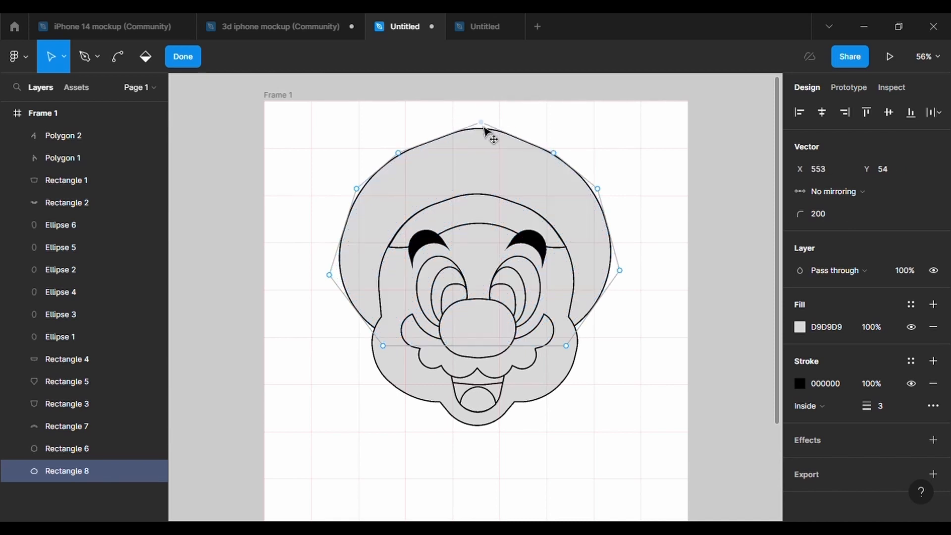
pyautogui.press('Escape')
# - Draw a small rectangle for the ear at the head's left edge, with a black stroke of 3
pyautogui.click(131, 57)
pyautogui.click(134, 94)
pyautogui.moveTo(338, 286); pyautogui.dragTo(394, 346)
pyautogui.click(933, 429)
pyautogui.click(888, 473)
pyautogui.write('3')
pyautogui.press('Return')
# - Send the ear rectangle to the back, followed by the cap so it sits behind the ear
pyautogui.rightClick(360, 313)
pyautogui.click(396, 235)
pyautogui.rightClick(362, 317)
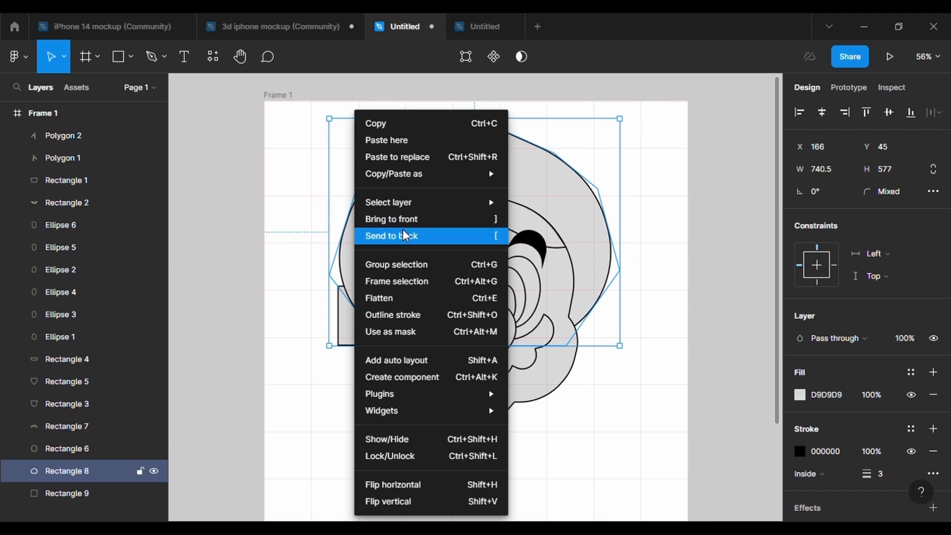
pyautogui.click(410, 235)
# - Open the ear rectangle for point editing and round its corners with a radius of 500
pyautogui.click(357, 343)
pyautogui.click(466, 57)
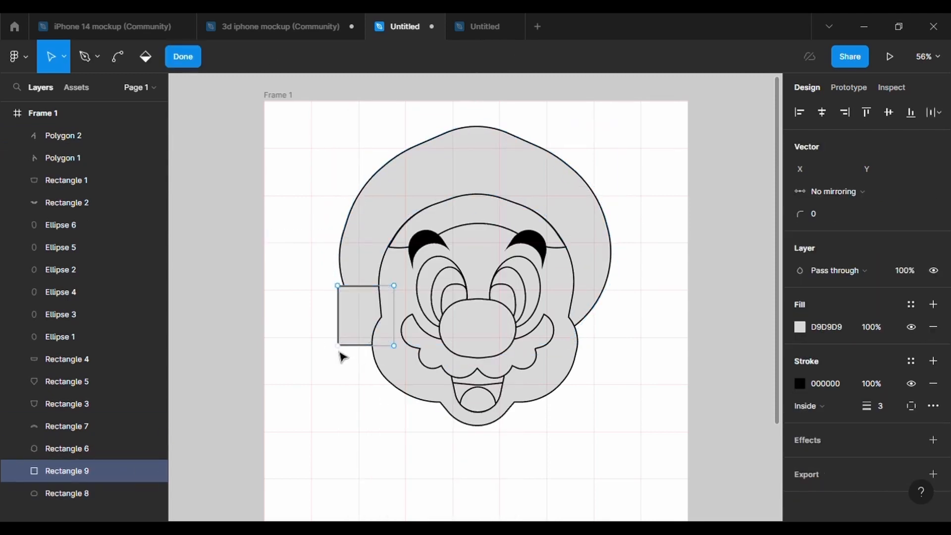
pyautogui.click(839, 219)
pyautogui.write('500')
pyautogui.press('Return')
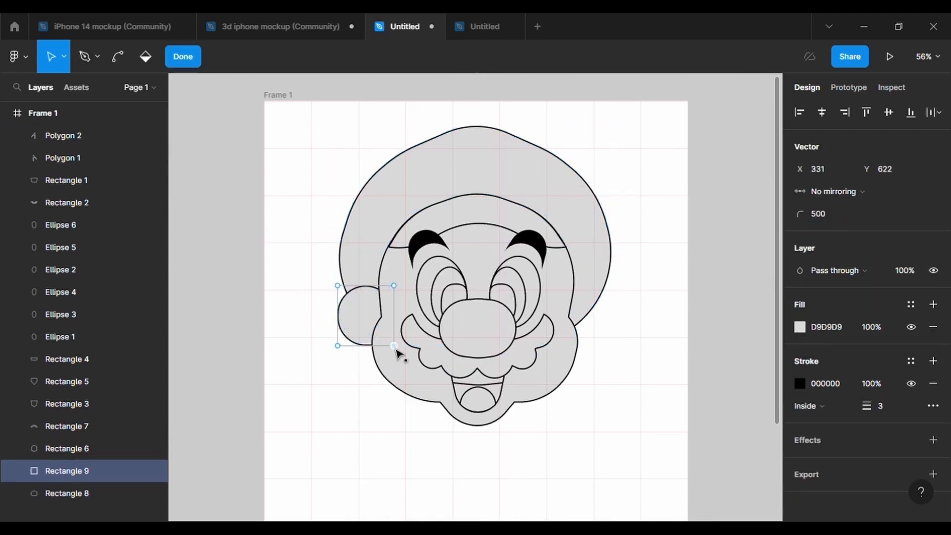
# - Pull the ear's lower inner corner downward with a corner radius of 0 and adjust its outline
pyautogui.click(835, 222)
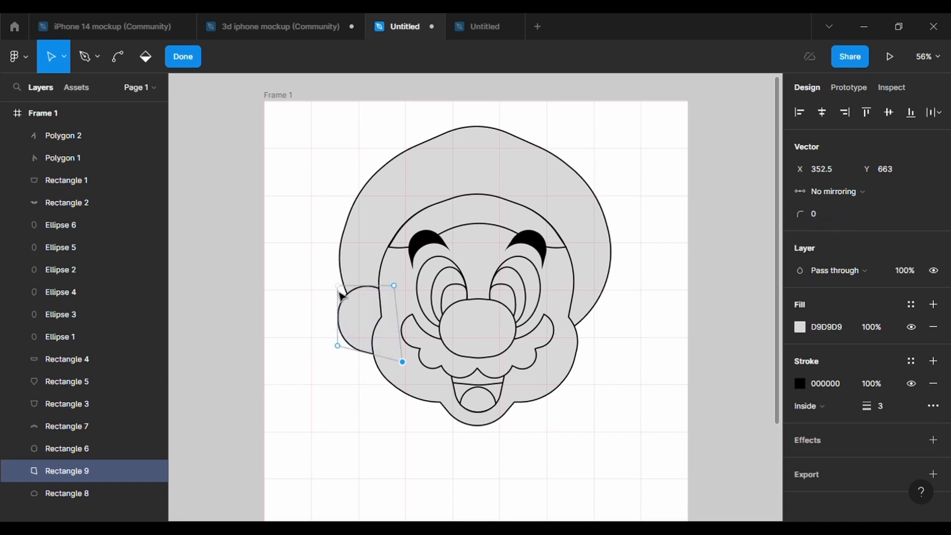
pyautogui.moveTo(343, 316); pyautogui.dragTo(366, 329)
pyautogui.click(363, 402)
pyautogui.hotkey('shift', 'h')
pyautogui.hotkey('ctrl', 'z')
pyautogui.press('Escape')
# - Duplicate the ear, flip the copy horizontally and move it to the right side of the head
pyautogui.hotkey('ctrl', 'd')
pyautogui.hotkey('shift', 'h')
pyautogui.hotkey('shift', 'Right')
pyautogui.hotkey('shift', 'Right')
pyautogui.hotkey('shift', 'Right')
pyautogui.hotkey('shift', 'Right')
pyautogui.hotkey('shift', 'Right')
pyautogui.hotkey('shift', 'Right')
pyautogui.hotkey('shift', 'Right')
pyautogui.hotkey('shift', 'Right')
pyautogui.hotkey('shift', 'Right')
pyautogui.hotkey('shift', 'Right')
pyautogui.hotkey('shift', 'Right')
pyautogui.hotkey('shift', 'Right')
pyautogui.hotkey('shift', 'Right')
pyautogui.hotkey('shift', 'Right')
pyautogui.hotkey('shift', 'Right')
pyautogui.hotkey('shift', 'Right')
pyautogui.hotkey('shift', 'Right')
pyautogui.hotkey('shift', 'Right')
pyautogui.hotkey('shift', 'Right')
pyautogui.hotkey('shift', 'Right')
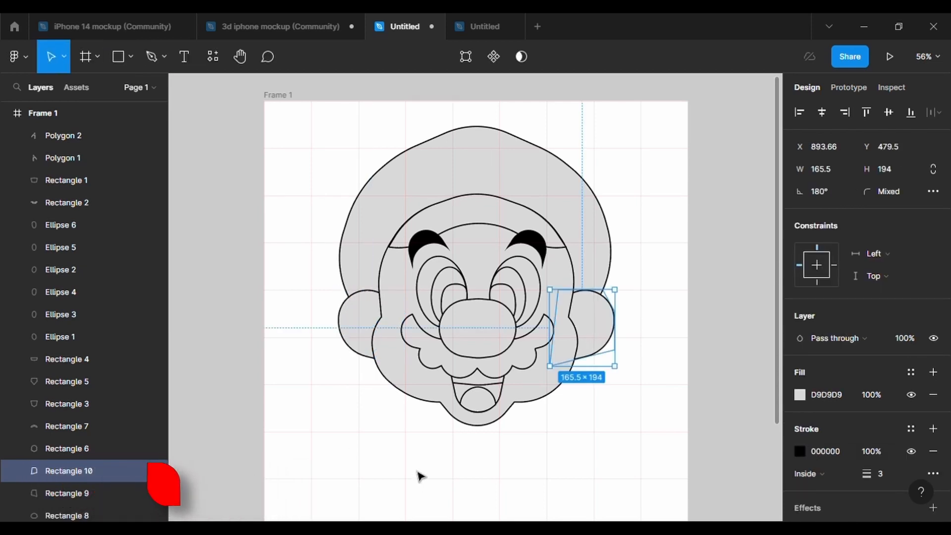
pyautogui.click(420, 477)
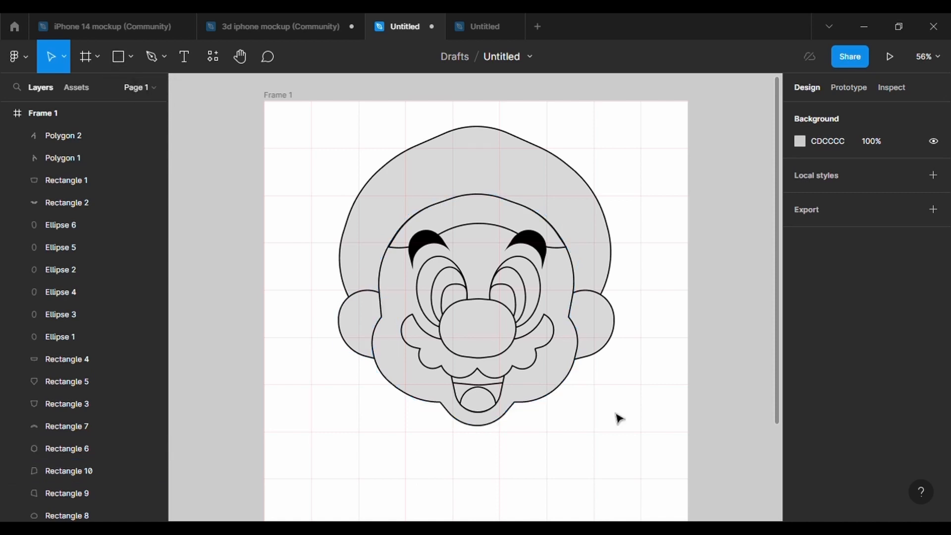
# - Add a point pulled inward on each lower side of the cap, and shift its top and upper left points outward
pyautogui.click(560, 181)
pyautogui.click(465, 56)
pyautogui.moveTo(476, 119)
pyautogui.mouseDown()
pyautogui.moveTo(481, 129)
pyautogui.moveTo(469, 120)
pyautogui.mouseUp()
pyautogui.moveTo(358, 314); pyautogui.dragTo(380, 315)
pyautogui.moveTo(584, 311); pyautogui.dragTo(584, 315)
pyautogui.moveTo(357, 190); pyautogui.dragTo(348, 199)
pyautogui.moveTo(598, 190); pyautogui.dragTo(602, 200)
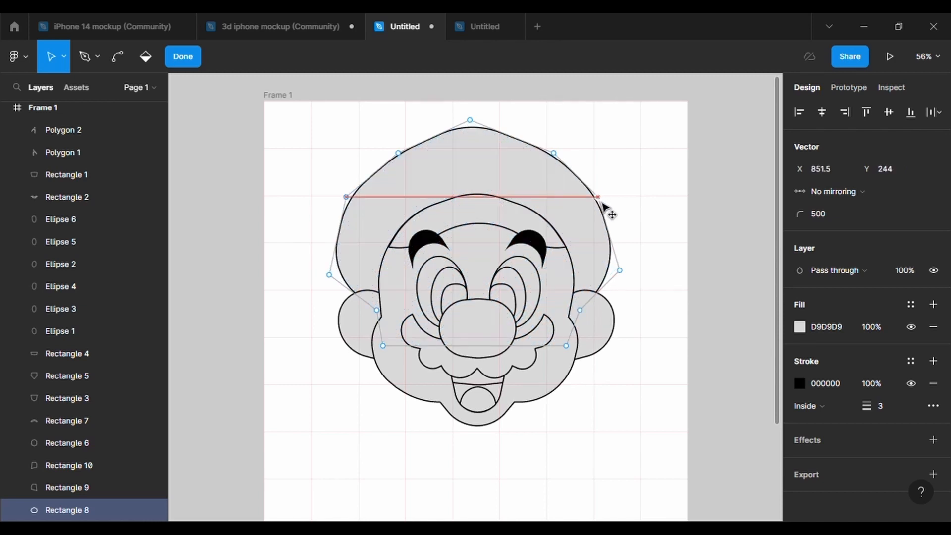
# - Recentre the cap's top point with a corner radius of 400 and move its upper right corner outward
pyautogui.moveTo(564, 158); pyautogui.dragTo(555, 154)
pyautogui.moveTo(470, 122); pyautogui.dragTo(478, 126)
pyautogui.click(839, 215)
pyautogui.write('400')
pyautogui.press('Return')
pyautogui.moveTo(601, 199); pyautogui.dragTo(608, 199)
pyautogui.click(346, 197)
pyautogui.press('Escape')
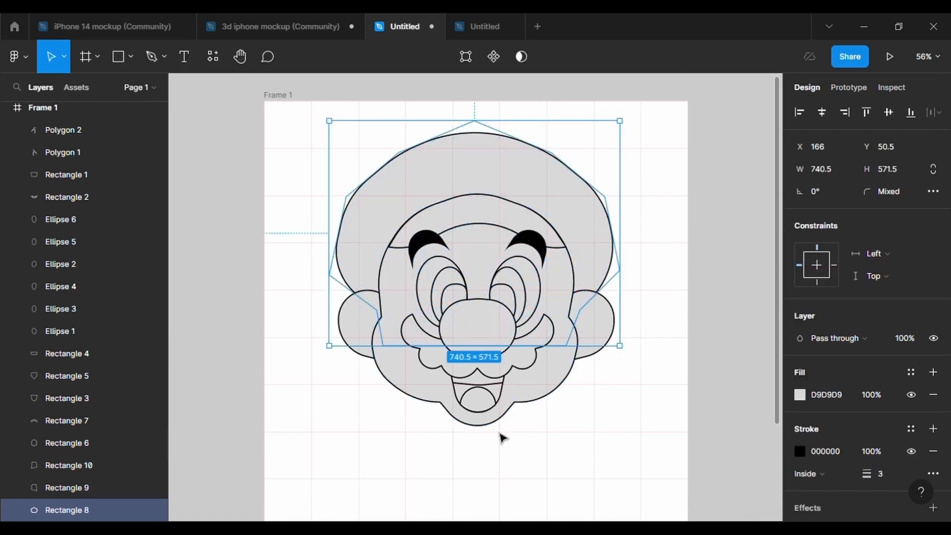
# - Draw a narrow closed path with the Pen tool for the sideburn along the face's left edge beside the ear
pyautogui.scroll(-3, 501, 436)
pyautogui.scroll(5, 481, 335)
pyautogui.click(365, 128)
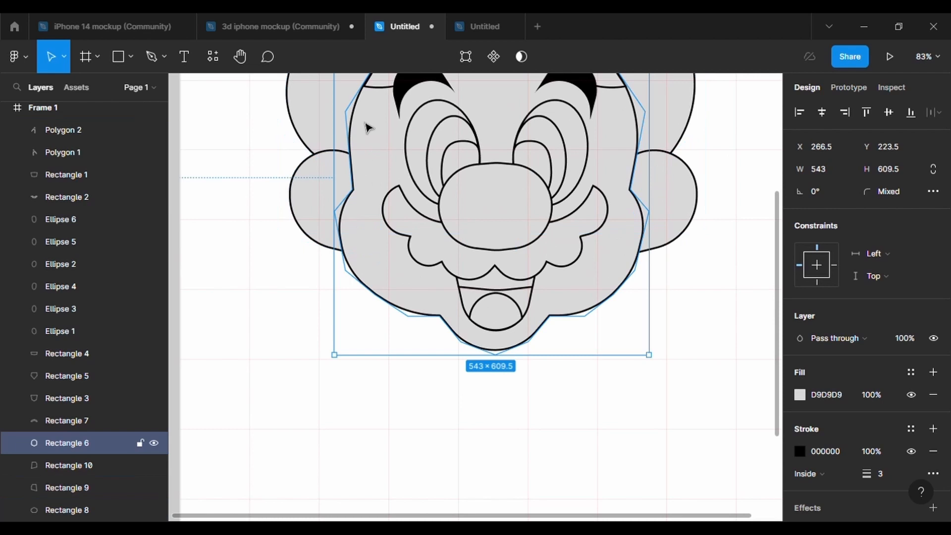
pyautogui.press('Escape')
pyautogui.scroll(3, 366, 127)
pyautogui.press('p')
pyautogui.click(270, 295)
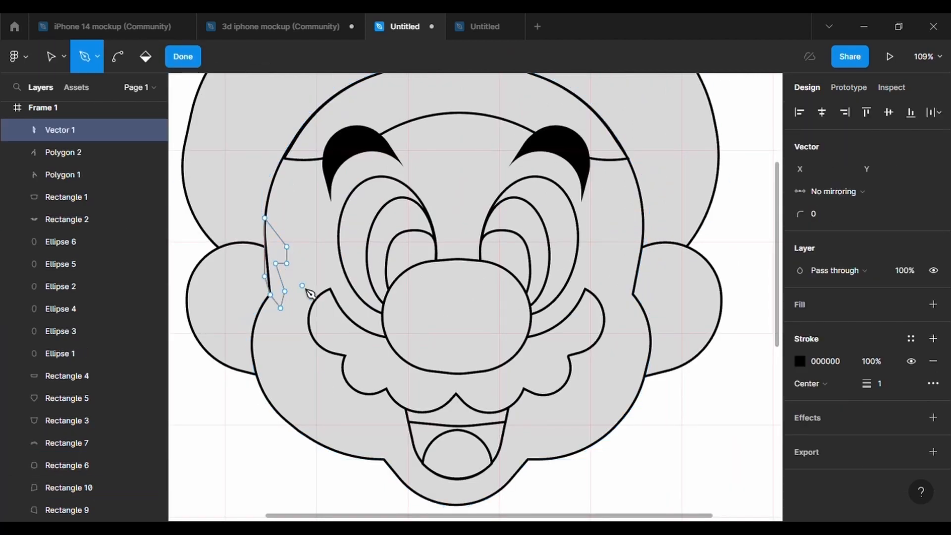
# - Set the sideburn's stroke to 3 and its corner radius to 100
pyautogui.press('Escape')
pyautogui.click(893, 453)
pyautogui.write('3')
pyautogui.press('Return')
pyautogui.write('100')
pyautogui.press('Return')
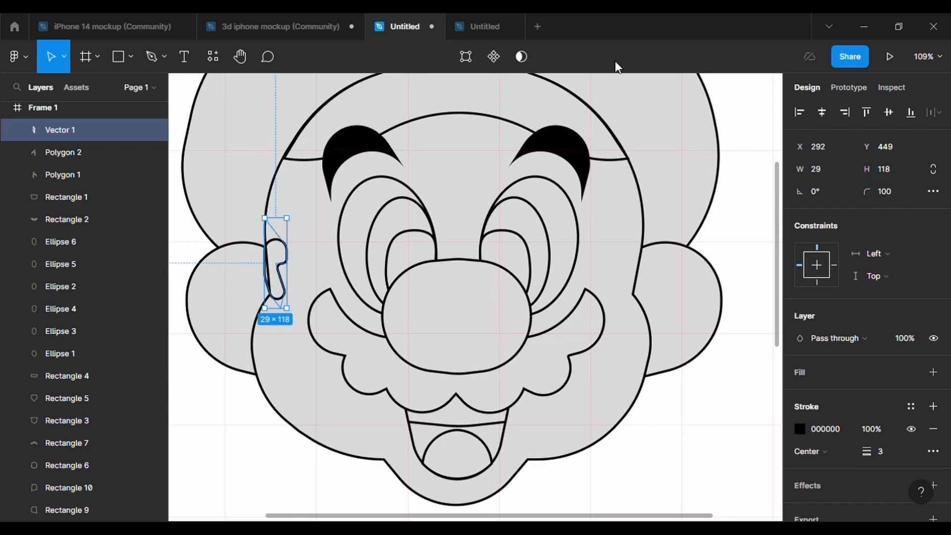
# - Set the sideburn's upper and lower outer points to corner radius 0 and reshape its inner edge into two rounded lobes
pyautogui.press('Return')
pyautogui.write('0')
pyautogui.press('Return')
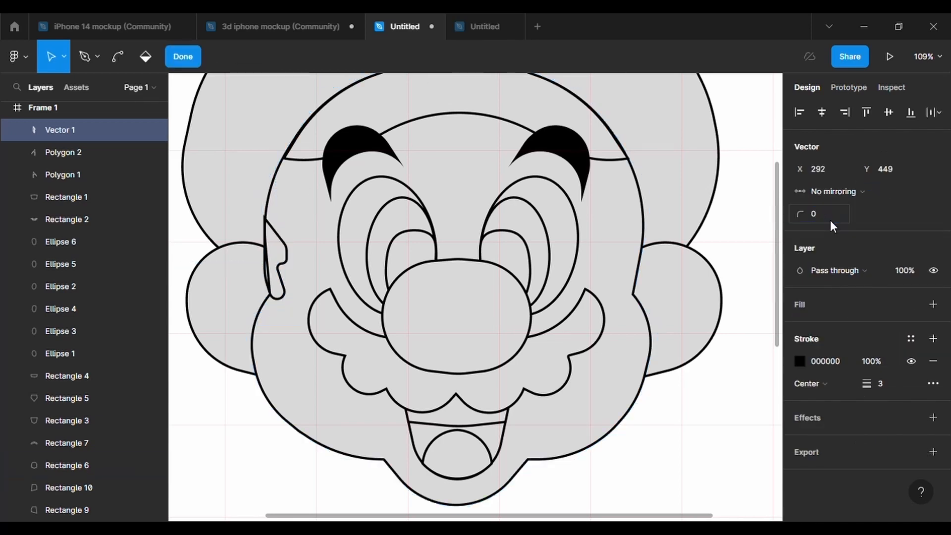
pyautogui.scroll(5, 273, 238)
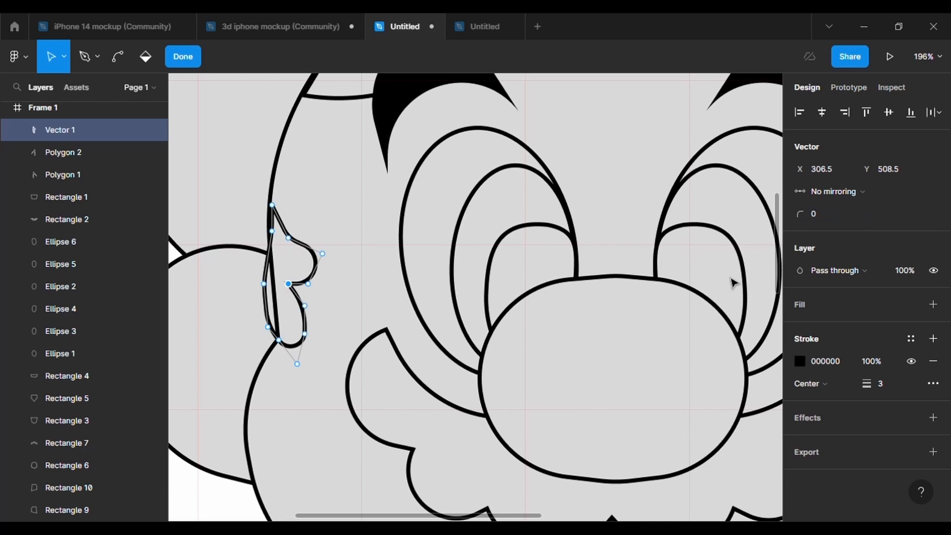
pyautogui.scroll(-5, 332, 239)
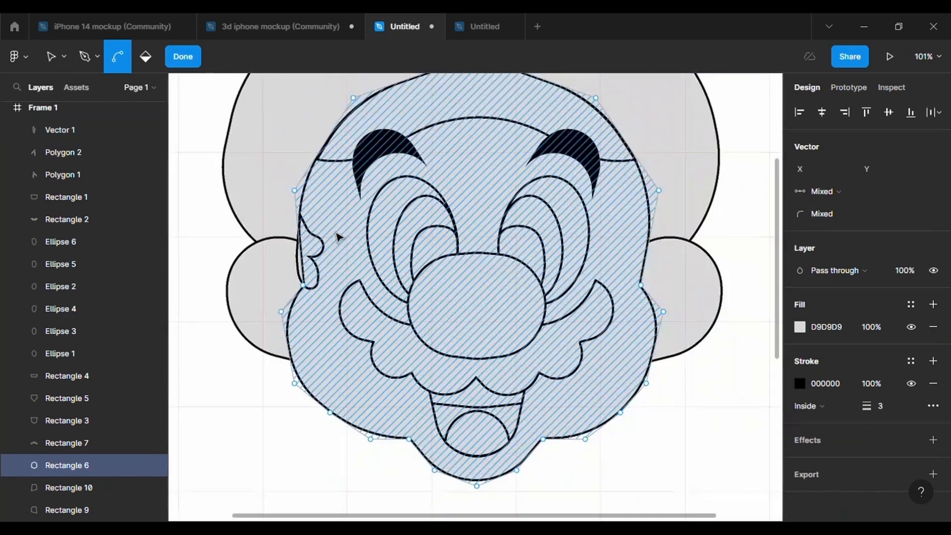
# - Duplicate the left sideburn, mirror it horizontally and place the copy on the face's right edge beside the ear
pyautogui.press('Escape')
pyautogui.hotkey('ctrl', 'd')
pyautogui.hotkey('shift', 'h')
pyautogui.hotkey('shift', 'Right')
pyautogui.hotkey('shift', 'Right')
pyautogui.hotkey('shift', 'Right')
pyautogui.hotkey('shift', 'Right')
pyautogui.hotkey('shift', 'Right')
pyautogui.hotkey('shift', 'Right')
pyautogui.hotkey('shift', 'Right')
pyautogui.hotkey('shift', 'Right')
pyautogui.hotkey('shift', 'Right')
pyautogui.hotkey('shift', 'Right')
pyautogui.hotkey('shift', 'Right')
pyautogui.hotkey('shift', 'Right')
pyautogui.hotkey('shift', 'Right')
pyautogui.hotkey('shift', 'Right')
pyautogui.hotkey('shift', 'Right')
pyautogui.hotkey('shift', 'Right')
pyautogui.hotkey('shift', 'Right')
pyautogui.hotkey('shift', 'Right')
pyautogui.hotkey('shift', 'Right')
pyautogui.hotkey('shift', 'Right')
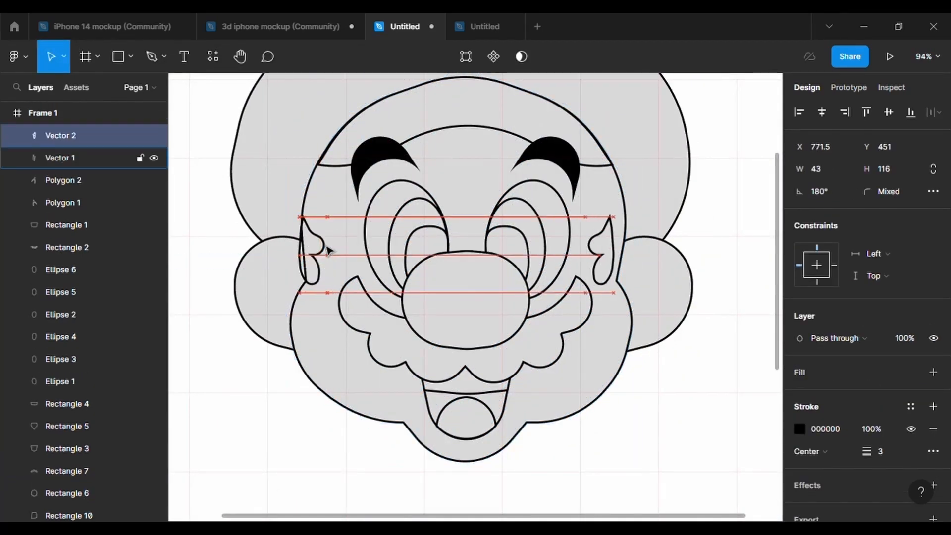
pyautogui.scroll(5, 420, 238)
pyautogui.scroll(-3, 423, 243)
pyautogui.scroll(1, 677, 230)
pyautogui.moveTo(676, 227); pyautogui.dragTo(666, 225)
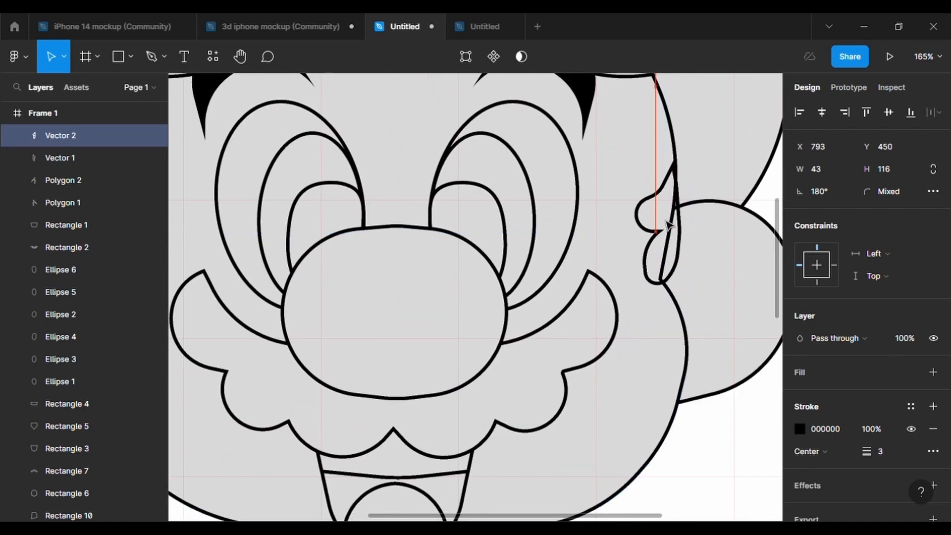
# - Add a D9D9D9 fill to both sideburns
pyautogui.scroll(-3, 583, 269)
pyautogui.press('Escape')
pyautogui.click(628, 265)
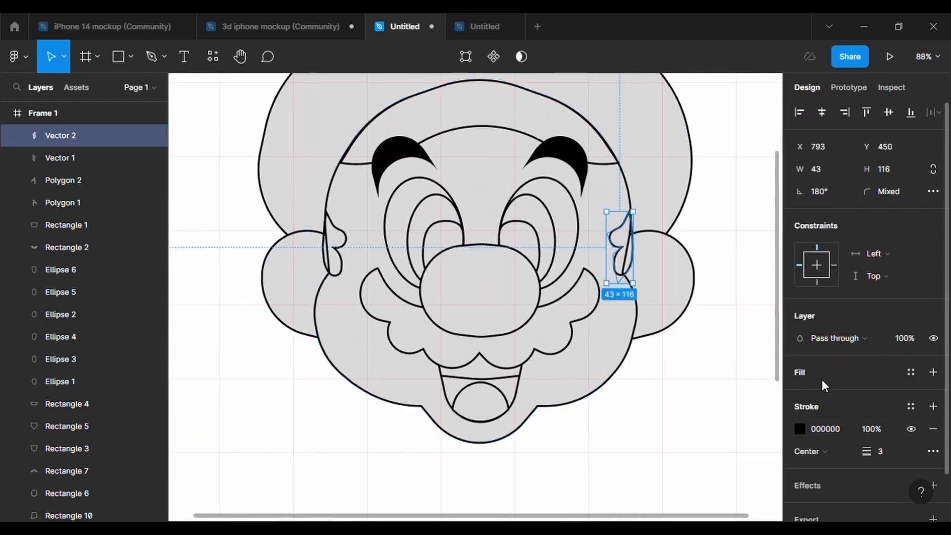
pyautogui.click(60, 158)
# - Draw a narrow triangle about 31 × 87 over the left ear, fill it 000000, shrink it and rotate it towards the sideburn
pyautogui.click(131, 56)
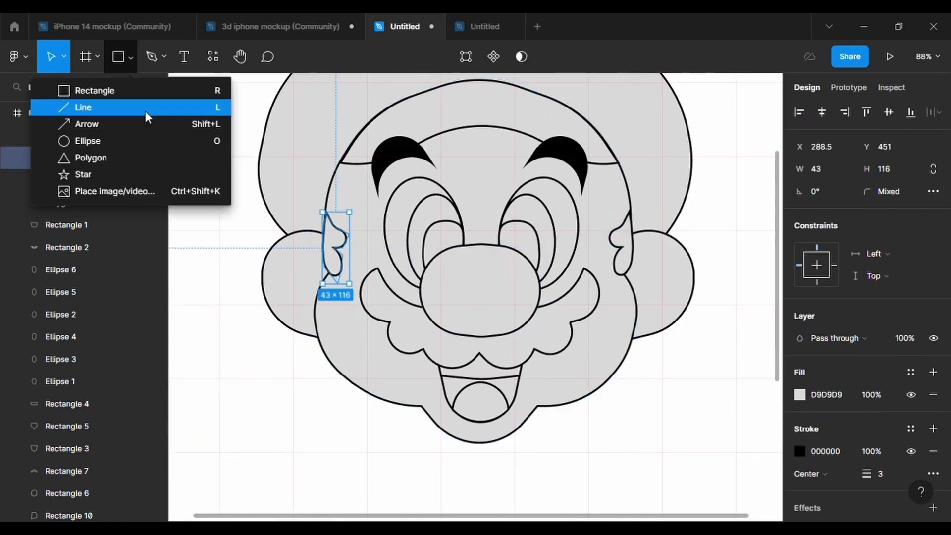
pyautogui.click(161, 157)
pyautogui.scroll(2, 456, 364)
pyautogui.moveTo(244, 195); pyautogui.dragTo(273, 275)
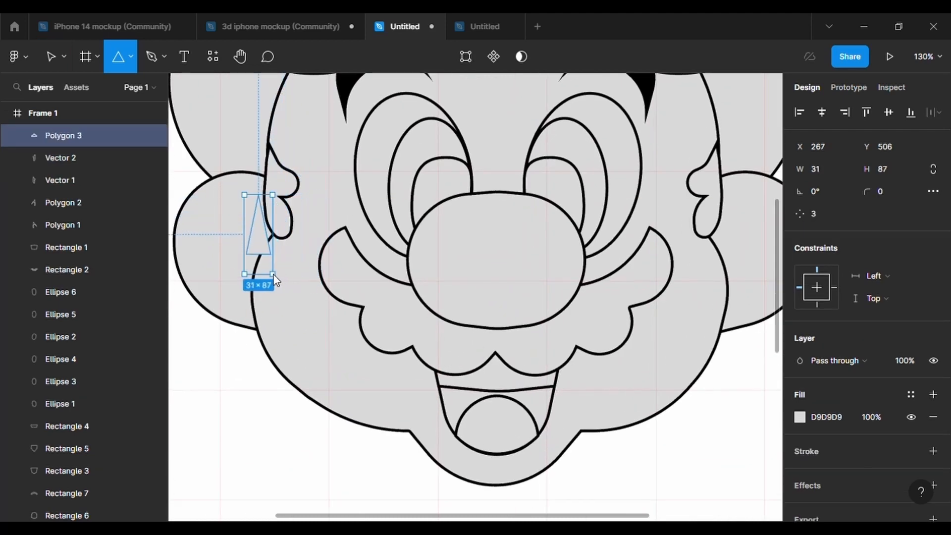
pyautogui.click(800, 417)
pyautogui.moveTo(728, 337); pyautogui.dragTo(617, 350)
pyautogui.moveTo(278, 299); pyautogui.dragTo(306, 256)
pyautogui.moveTo(271, 243); pyautogui.dragTo(282, 228)
# - Reshape the black triangle into a curved wedge by moving its corner points and setting a corner radius of 500
pyautogui.click(471, 65)
pyautogui.moveTo(245, 190); pyautogui.dragTo(242, 207)
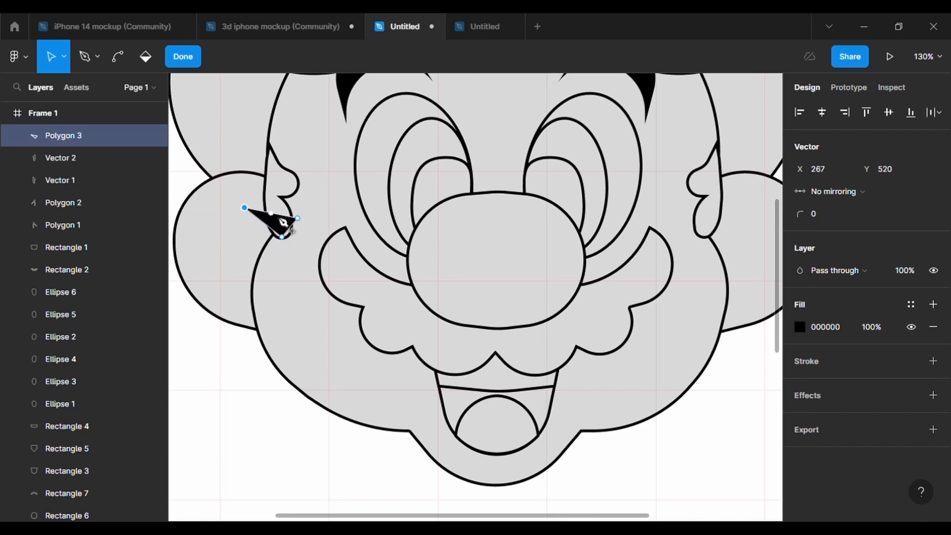
pyautogui.write('500')
pyautogui.press('Return')
pyautogui.moveTo(298, 219); pyautogui.dragTo(282, 231)
pyautogui.press('Return')
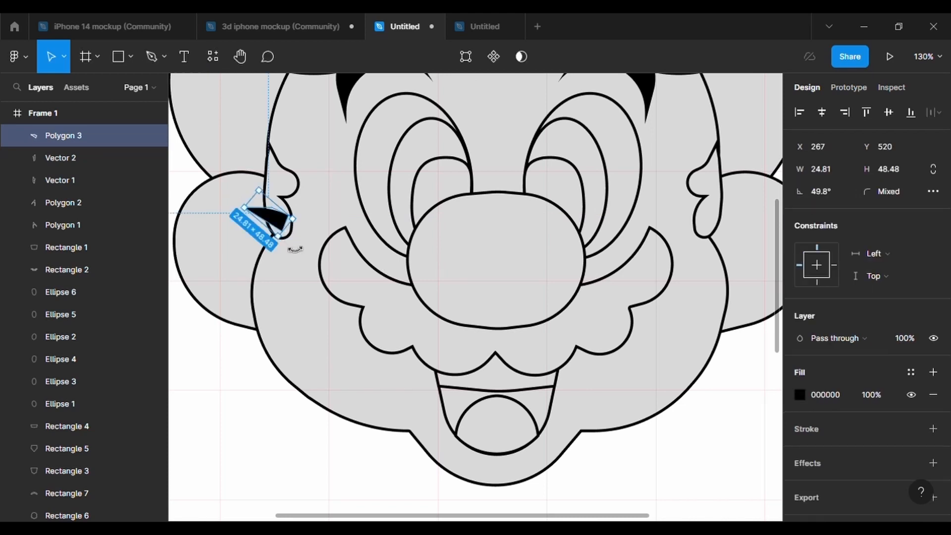
# - Bring the left sideburn in front of the black ear wedge
pyautogui.rightClick(284, 179)
pyautogui.click(321, 219)
pyautogui.click(246, 389)
# - Duplicate the black ear wedge, mirror it horizontally and move the copy towards the right ear
pyautogui.click(259, 216)
pyautogui.hotkey('ctrl', 'd')
pyautogui.hotkey('shift', 'h')
pyautogui.hotkey('shift', 'Right')
pyautogui.hotkey('shift', 'Right')
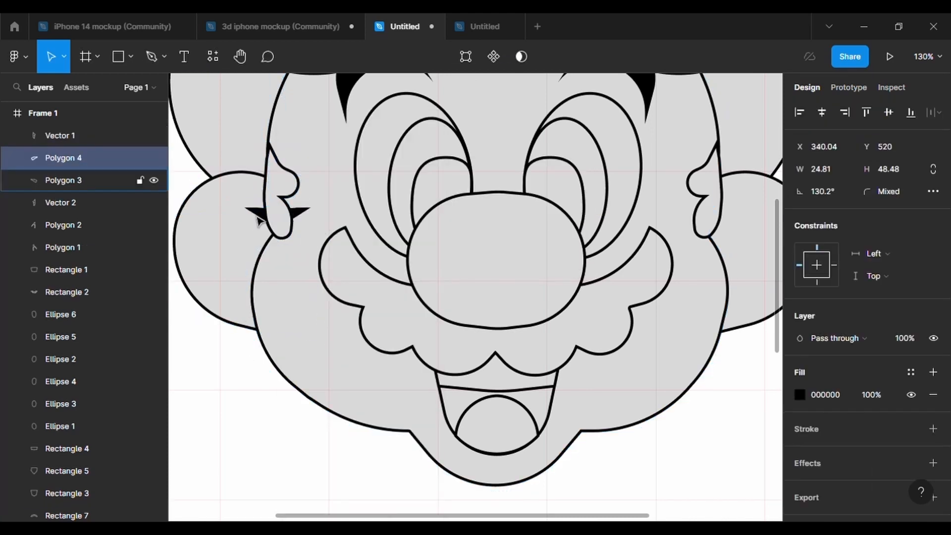
# - Bring the right sideburn in front of the mirrored wedge and nudge the wedge into place on the right ear
pyautogui.rightClick(709, 190)
pyautogui.click(739, 219)
pyautogui.click(734, 215)
pyautogui.hotkey('shift', 'Left')
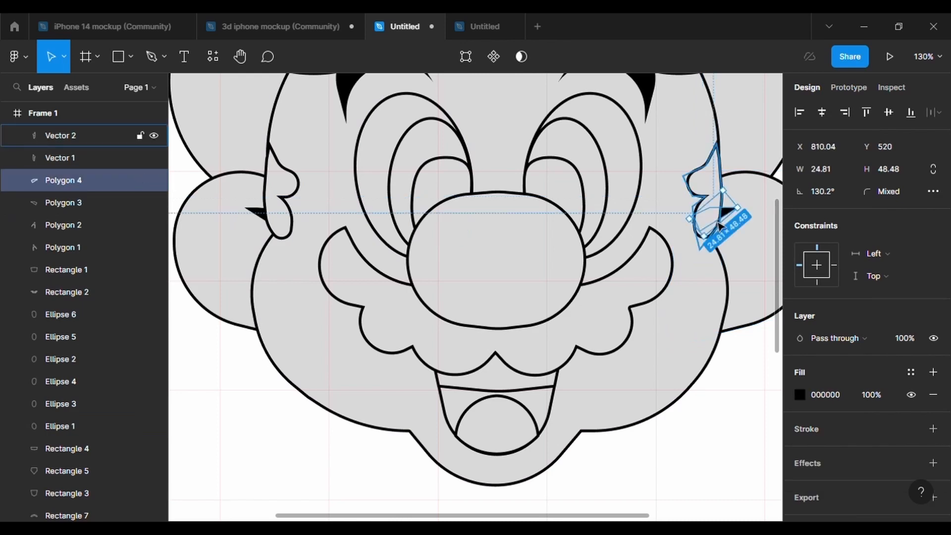
pyautogui.press('Up')
pyautogui.press('Up')
pyautogui.click(758, 387)
# - Move the cap's outer left point slightly inward and upward
pyautogui.scroll(-5, 760, 386)
pyautogui.scroll(-7, 700, 406)
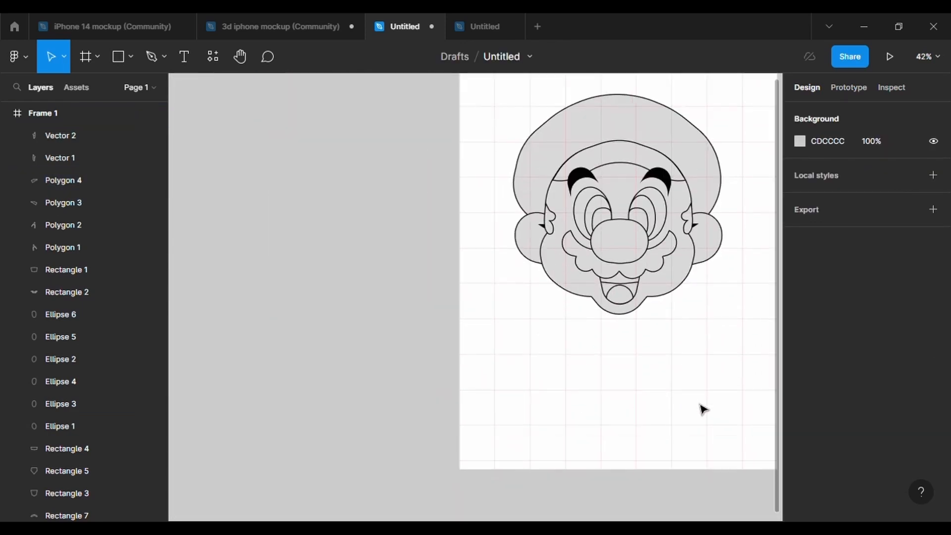
pyautogui.hscroll(2, 667, 399)
pyautogui.doubleClick(515, 119)
pyautogui.moveTo(436, 202); pyautogui.dragTo(439, 198)
pyautogui.press('Escape')
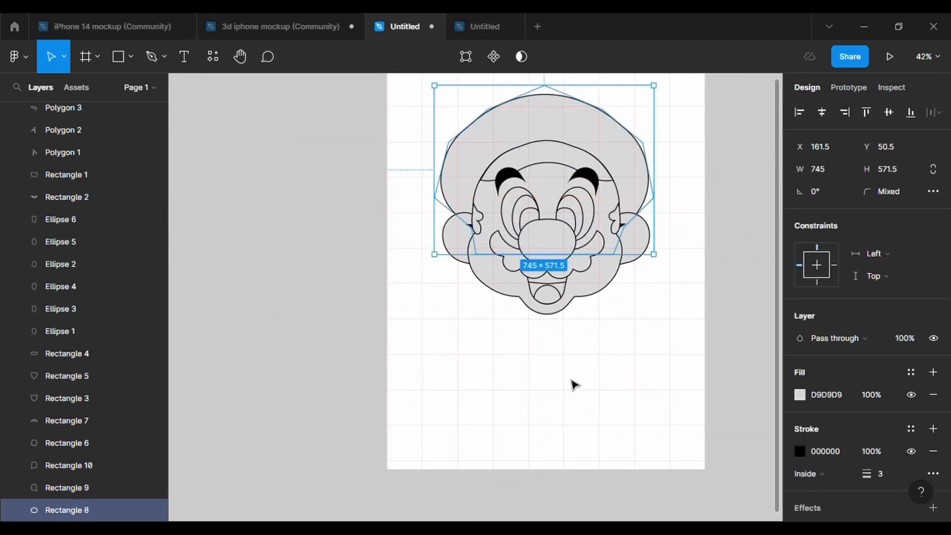
# - Select the whole head, scale it to about 494 × 520, set its stroke to 2 and centre it horizontally in the frame
pyautogui.click(571, 384)
pyautogui.scroll(1, 572, 385)
pyautogui.moveTo(407, 104)
pyautogui.mouseDown()
pyautogui.moveTo(655, 335)
pyautogui.moveTo(586, 272)
pyautogui.mouseUp()
pyautogui.click(895, 474)
pyautogui.write('2')
pyautogui.moveTo(513, 190); pyautogui.dragTo(543, 195)
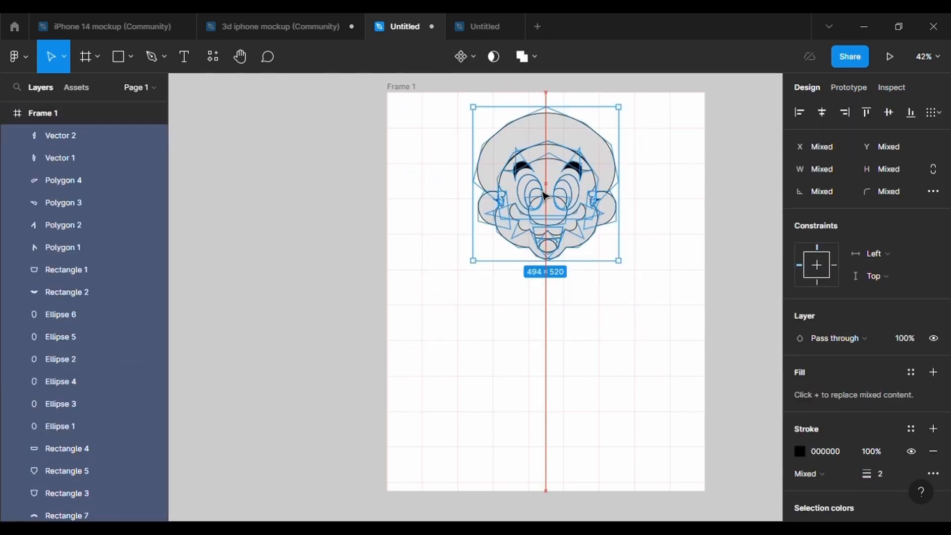
# - Move the head lower in the frame and scale it down to about 374 × 393
pyautogui.moveTo(619, 261); pyautogui.dragTo(593, 234)
pyautogui.moveTo(549, 179); pyautogui.dragTo(554, 215)
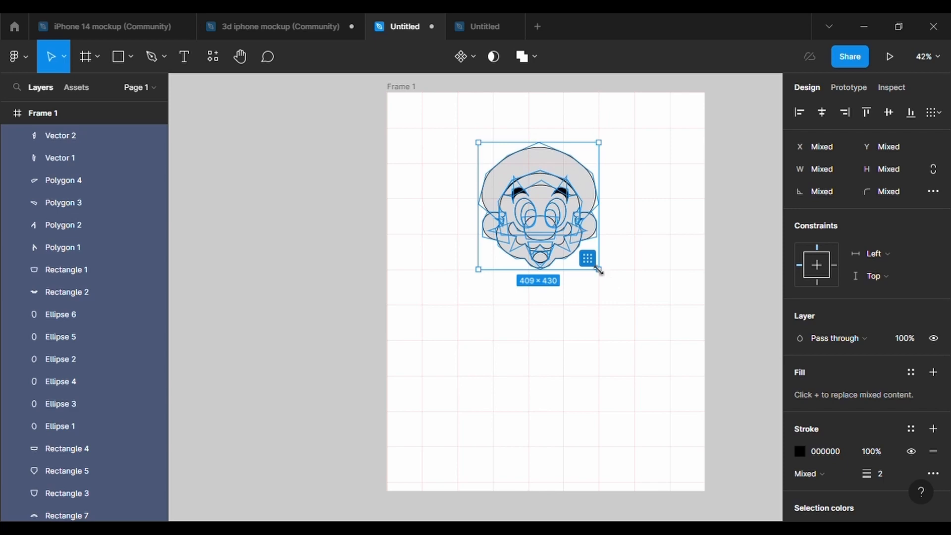
pyautogui.moveTo(599, 269); pyautogui.dragTo(588, 258)
pyautogui.scroll(3, 551, 247)
pyautogui.click(575, 309)
pyautogui.scroll(4, 578, 317)
pyautogui.click(497, 170)
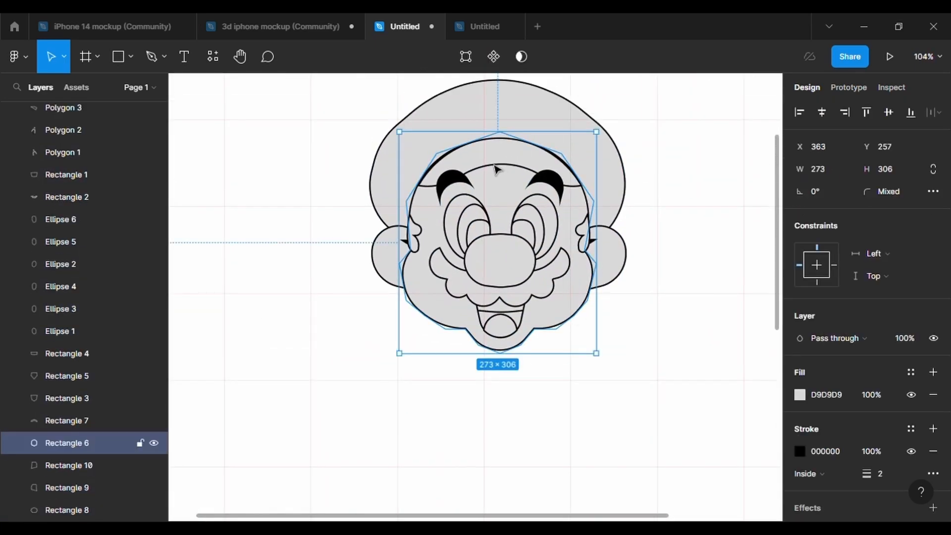
pyautogui.scroll(-2, 700, 362)
pyautogui.click(700, 362)
# - Select all parts of the head and shift them to the frame's horizontal centre
pyautogui.scroll(-2, 699, 361)
pyautogui.click(590, 291)
pyautogui.hotkey('ctrl', 'a')
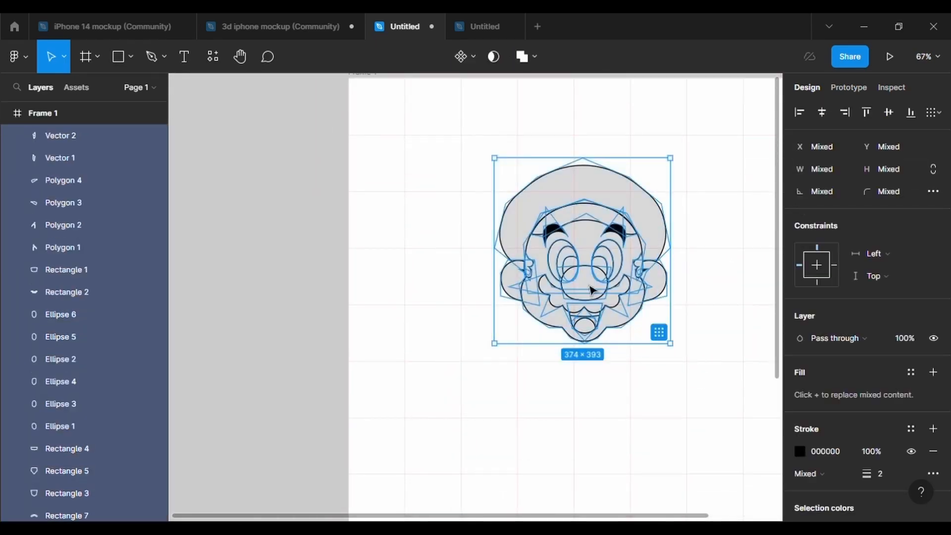
pyautogui.scroll(-3, 590, 291)
pyautogui.scroll(2, 662, 377)
pyautogui.click(618, 356)
pyautogui.scroll(4, 619, 357)
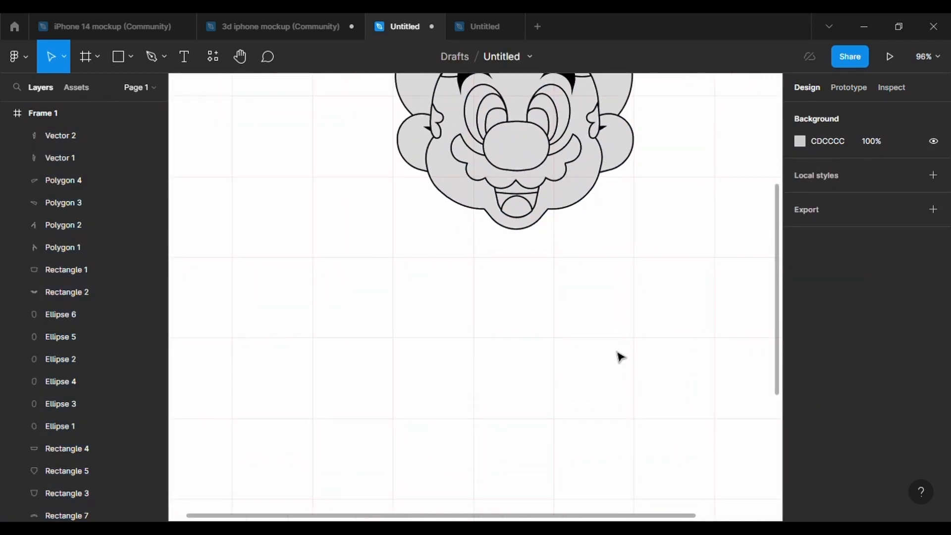
# - Draw a body rectangle about 226 × 344 below the face, send it behind the head and narrow it to about 189
pyautogui.click(133, 58)
pyautogui.click(134, 91)
pyautogui.moveTo(449, 194)
pyautogui.mouseDown()
pyautogui.moveTo(581, 288)
pyautogui.moveTo(601, 425)
pyautogui.mouseUp()
pyautogui.rightClick(564, 396)
pyautogui.click(582, 233)
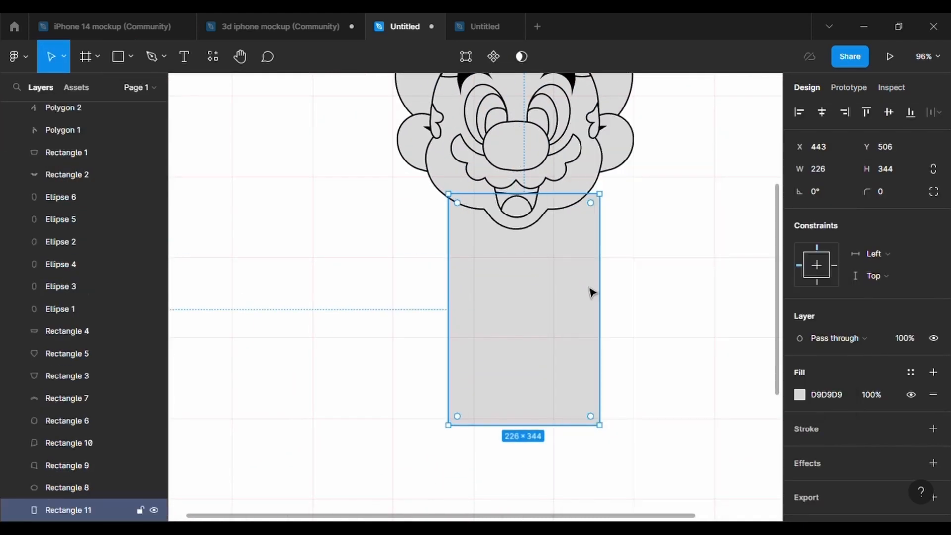
pyautogui.moveTo(600, 302); pyautogui.dragTo(588, 311)
# - Raise the body's top corners and add side and shoulder points pulled outward on both edges
pyautogui.doubleClick(472, 204)
pyautogui.moveTo(449, 194); pyautogui.dragTo(454, 187)
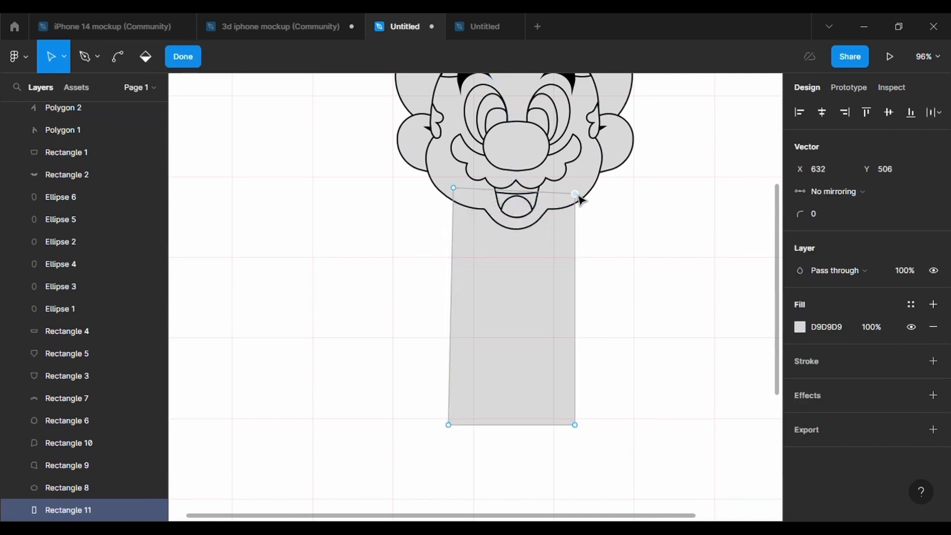
pyautogui.moveTo(576, 308); pyautogui.dragTo(642, 272)
pyautogui.moveTo(452, 297); pyautogui.dragTo(400, 269)
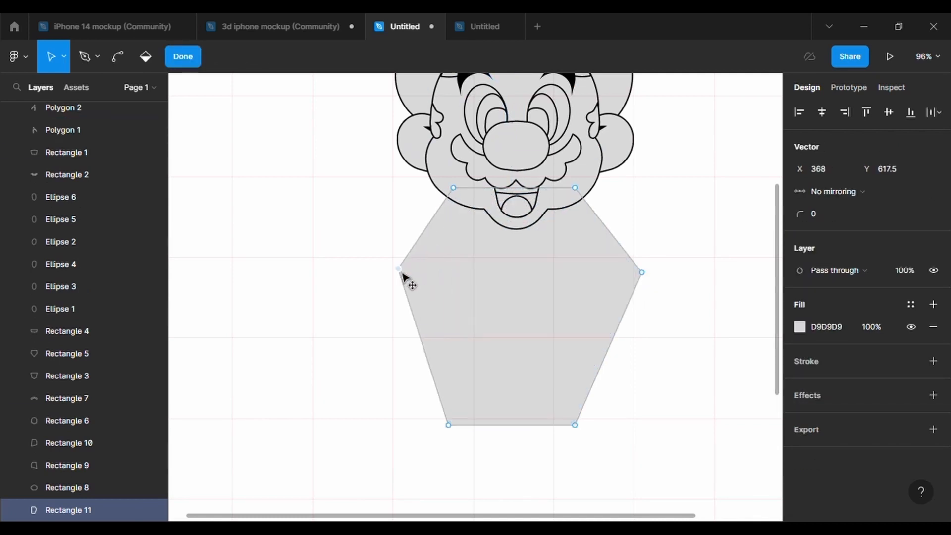
pyautogui.moveTo(615, 217); pyautogui.dragTo(615, 211)
pyautogui.moveTo(426, 228); pyautogui.dragTo(416, 212)
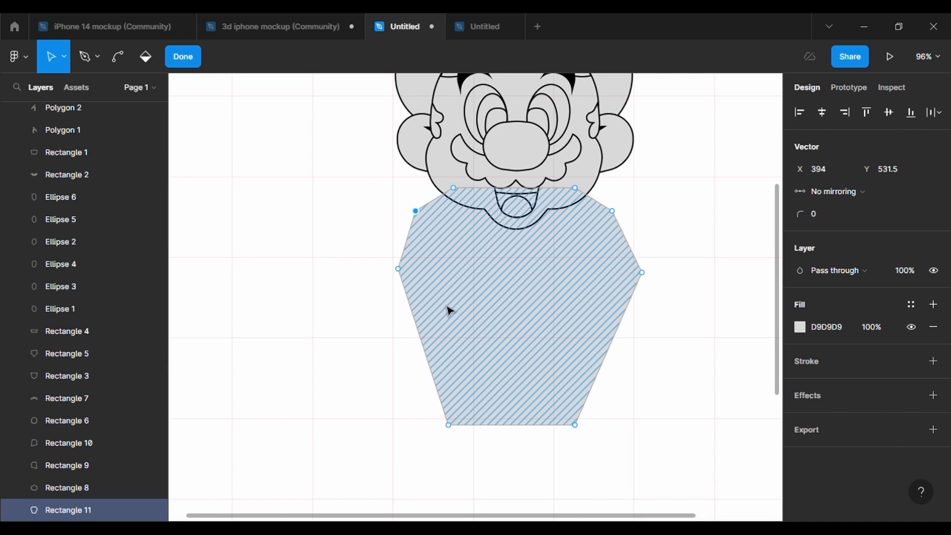
# - Set the body's corner radius to 500 and add a black stroke of 2
pyautogui.press('Escape')
pyautogui.click(893, 192)
pyautogui.write('500')
pyautogui.press('Return')
pyautogui.click(933, 427)
pyautogui.press('2')
pyautogui.press('0')
pyautogui.click(714, 402)
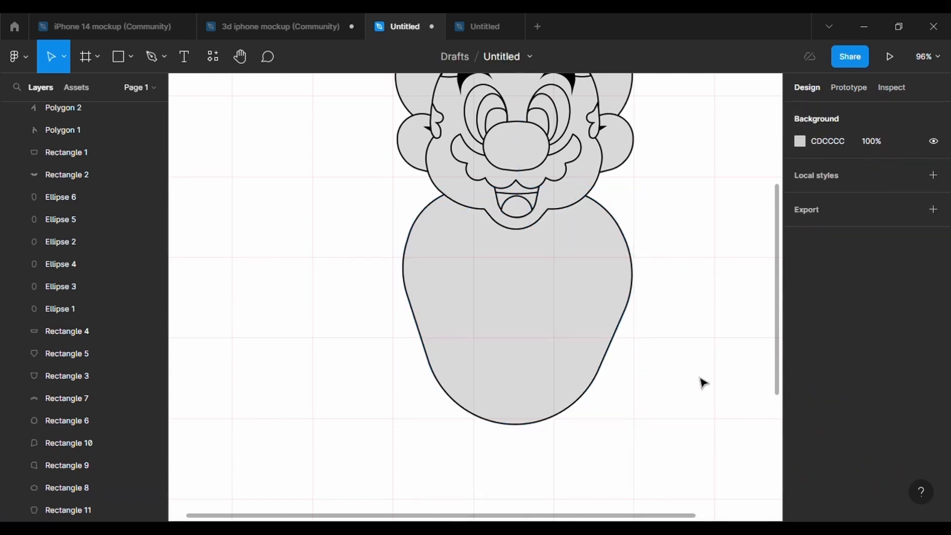
# - Scale the body down to about 320 × 310 and centre it beneath the head
pyautogui.click(619, 302)
pyautogui.moveTo(648, 430); pyautogui.dragTo(625, 403)
pyautogui.moveTo(529, 332); pyautogui.dragTo(545, 341)
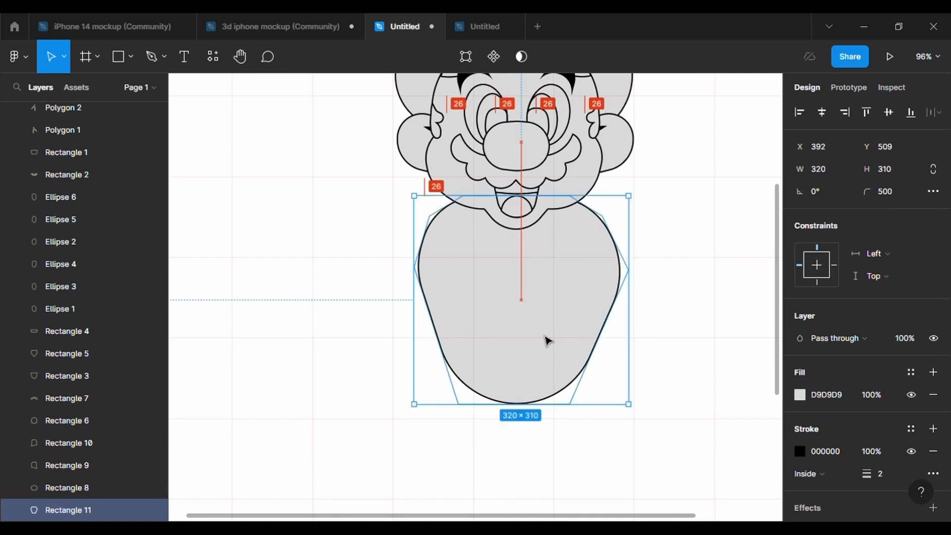
pyautogui.press('Escape')
# - Draw a strap rectangle about 41 × 113 on the upper body, place it behind the head, add stroke 2 and rotate it about -16°
pyautogui.moveTo(473, 199); pyautogui.dragTo(501, 275)
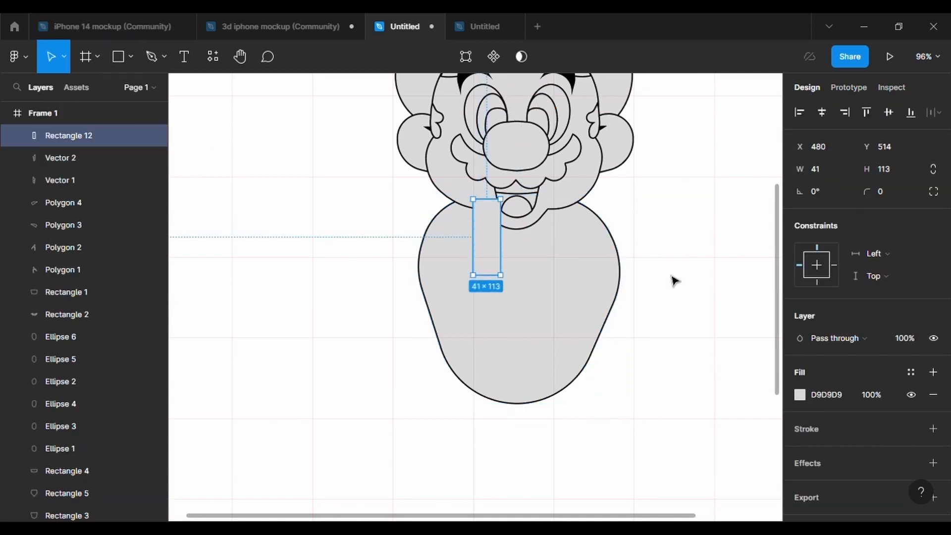
pyautogui.keyDown('shift'); pyautogui.click(462, 233); pyautogui.keyUp('shift')
pyautogui.rightClick(462, 233)
pyautogui.click(484, 234)
pyautogui.click(486, 237)
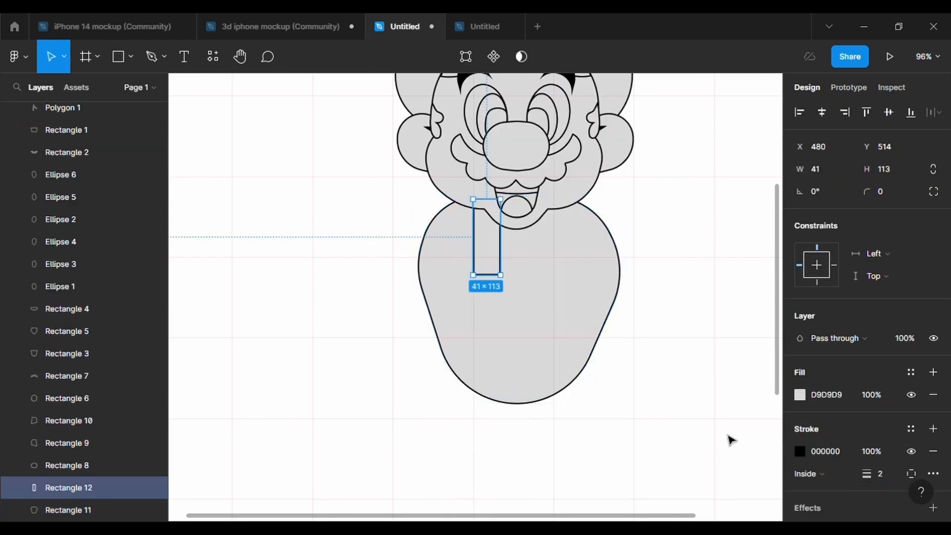
pyautogui.moveTo(514, 285); pyautogui.dragTo(502, 294)
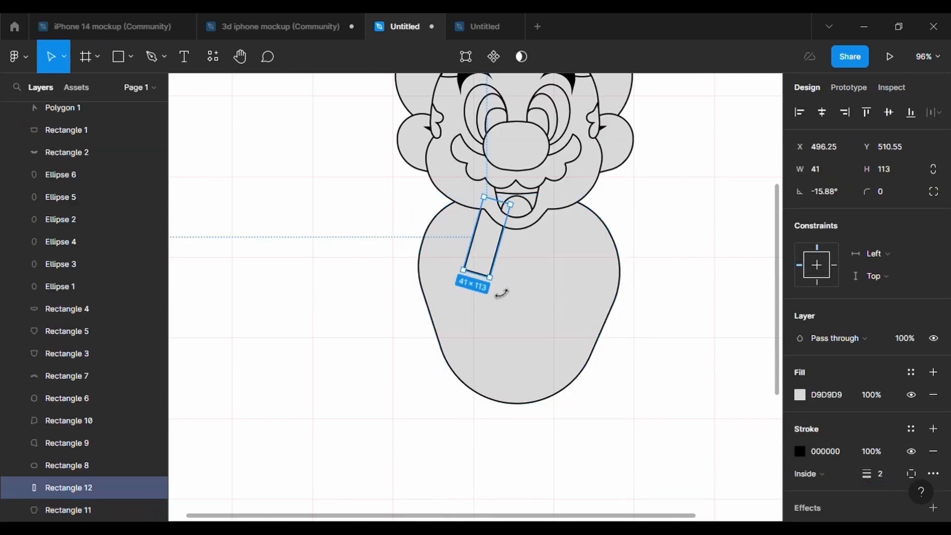
# - Reshape the strap by moving its upper right corner inward and adjusting its lower edge
pyautogui.press('Return')
pyautogui.scroll(3, 513, 230)
pyautogui.moveTo(504, 190); pyautogui.dragTo(496, 193)
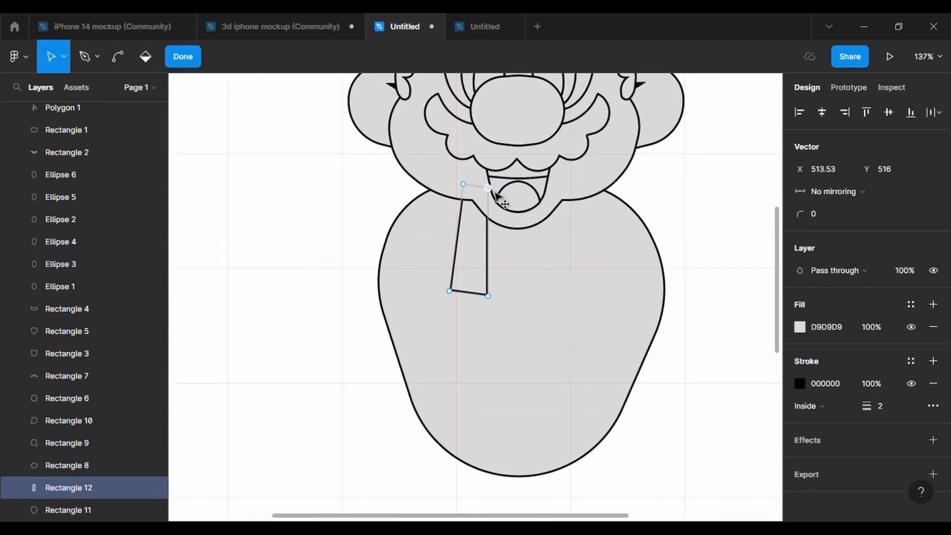
pyautogui.scroll(3, 468, 293)
pyautogui.moveTo(469, 293); pyautogui.dragTo(464, 318)
pyautogui.press('Return')
# - Round the strap's lower end by adjusting its points and setting their corner radius to 500
pyautogui.click(468, 52)
pyautogui.click(346, 237)
pyautogui.click(154, 511)
pyautogui.doubleClick(498, 287)
pyautogui.moveTo(527, 280); pyautogui.dragTo(510, 348)
pyautogui.click(848, 215)
pyautogui.write('500')
pyautogui.press('Return')
pyautogui.press('Escape')
# - Bend the strap's left edge outward at a midpoint and set that point's corner radius to 500
pyautogui.click(154, 511)
pyautogui.doubleClick(455, 323)
pyautogui.moveTo(447, 228); pyautogui.dragTo(440, 231)
pyautogui.click(825, 213)
pyautogui.write('500')
pyautogui.press('Return')
pyautogui.click(666, 266)
pyautogui.press('Escape')
# - Move the strap's side midpoints and lower left point outward to refine its taper, with corner radius 500 on the right midpoint
pyautogui.doubleClick(578, 191)
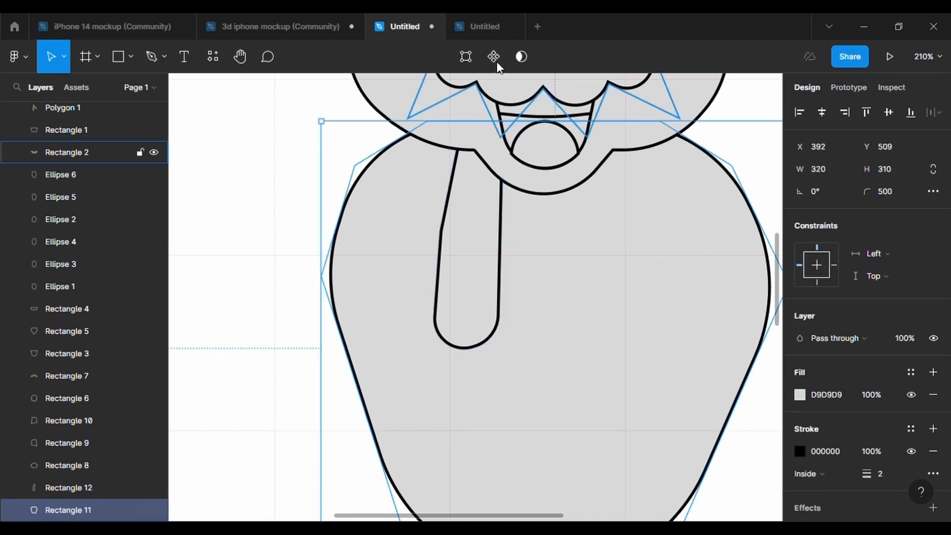
pyautogui.press('Escape')
pyautogui.doubleClick(445, 231)
pyautogui.moveTo(443, 243); pyautogui.dragTo(447, 243)
pyautogui.moveTo(434, 333); pyautogui.dragTo(429, 327)
pyautogui.moveTo(446, 242); pyautogui.dragTo(441, 243)
pyautogui.click(817, 214)
pyautogui.click(500, 341)
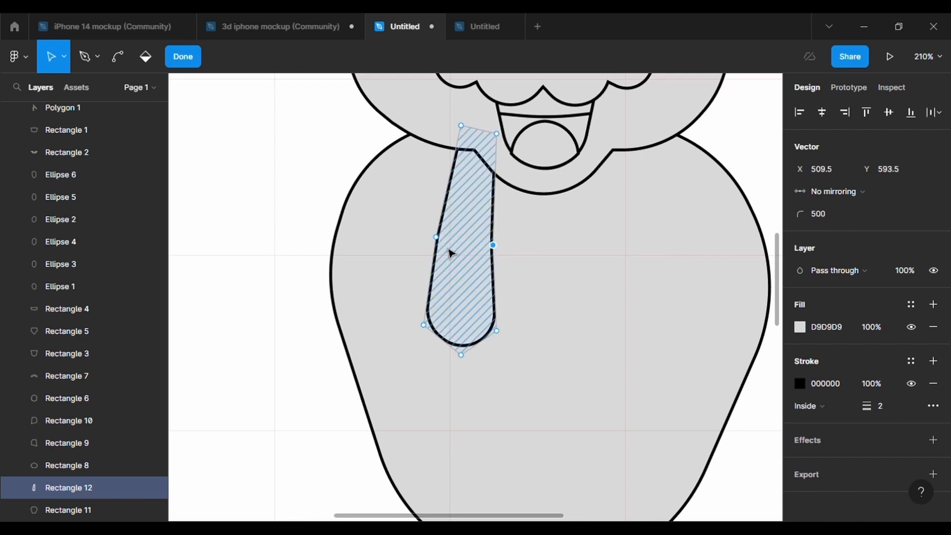
# - Rotate the strap slightly and shift it up and to the left beneath the head
pyautogui.click(486, 392)
pyautogui.click(470, 327)
pyautogui.moveTo(504, 375); pyautogui.dragTo(499, 377)
pyautogui.moveTo(462, 305); pyautogui.dragTo(455, 298)
# - Duplicate the strap, flip the copy horizontally and move it to the opposite side of the chest
pyautogui.hotkey('ctrl', 'd')
pyautogui.hotkey('shift', 'h')
pyautogui.hotkey('shift', 'Right')
pyautogui.hotkey('shift', 'Right')
pyautogui.hotkey('shift', 'Right')
pyautogui.hotkey('shift', 'Right')
pyautogui.hotkey('shift', 'Right')
pyautogui.hotkey('shift', 'Right')
pyautogui.hotkey('shift', 'Right')
pyautogui.hotkey('shift', 'Right')
pyautogui.hotkey('shift', 'Right')
pyautogui.hotkey('shift', 'Right')
pyautogui.hotkey('shift', 'Right')
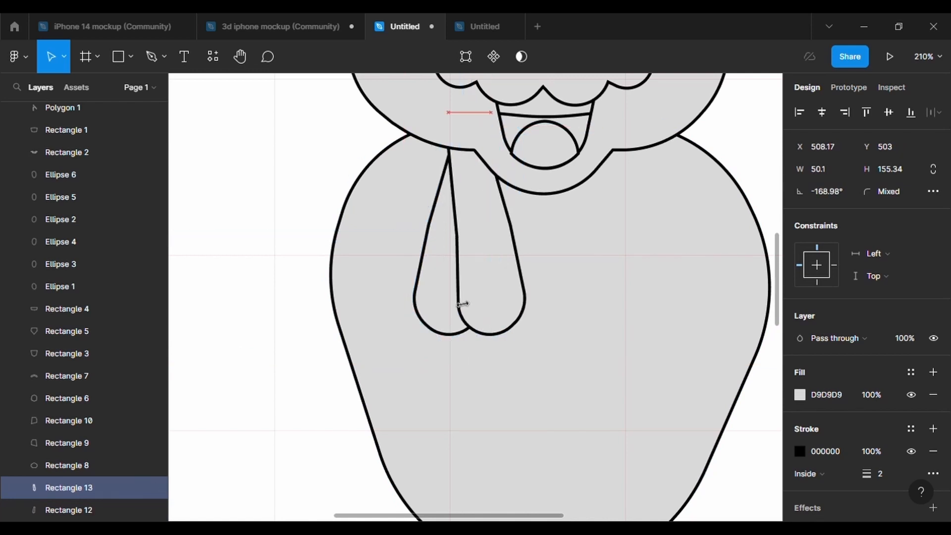
# - Draw an ellipse of about 34 × 40 inside the left strap's lower end with a black stroke
pyautogui.click(131, 56)
pyautogui.click(143, 143)
pyautogui.moveTo(448, 305); pyautogui.dragTo(483, 339)
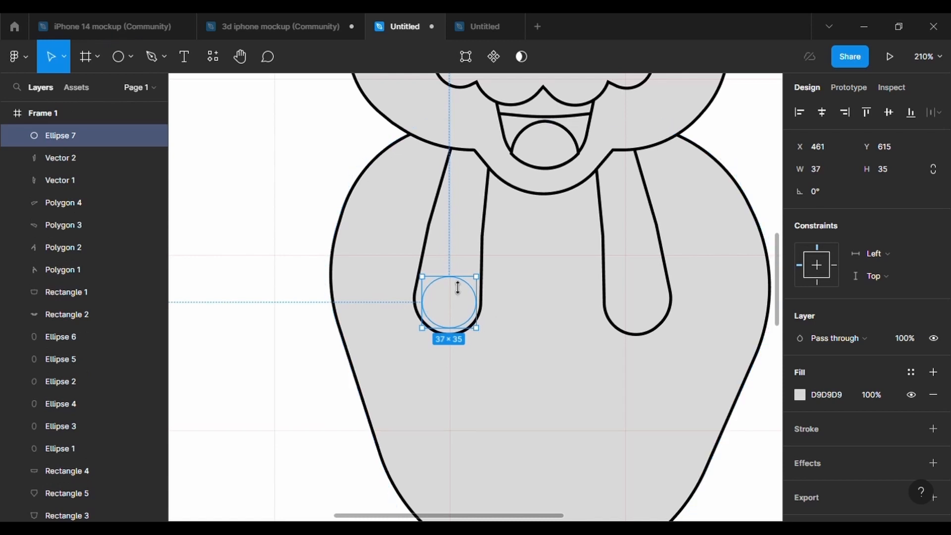
pyautogui.click(933, 429)
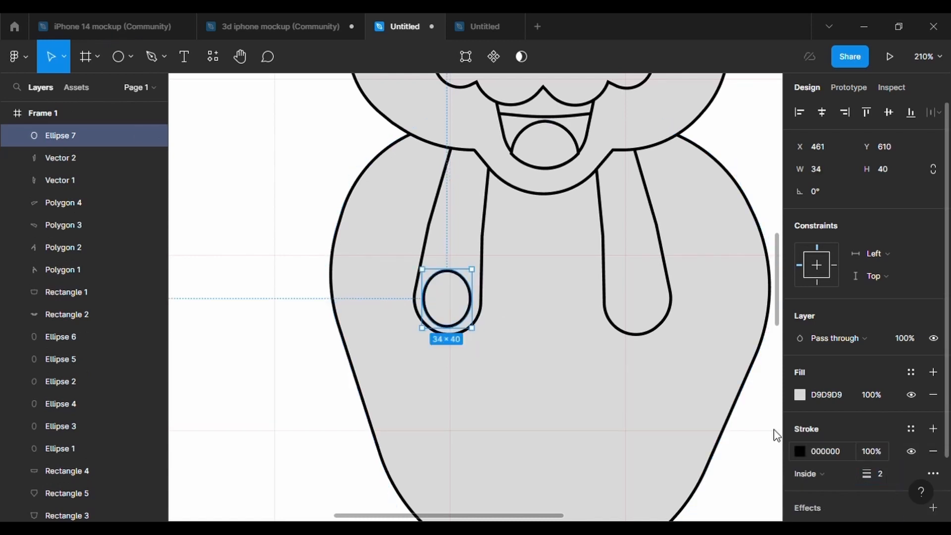
# - Duplicate the strap button, flip the copy horizontally and move it onto the right strap's lower end
pyautogui.hotkey('ctrl', 'd')
pyautogui.hotkey('shift', 'h')
pyautogui.hotkey('shift', 'Right')
pyautogui.hotkey('shift', 'Right')
pyautogui.hotkey('shift', 'Right')
pyautogui.hotkey('shift', 'Right')
pyautogui.hotkey('shift', 'Right')
pyautogui.hotkey('shift', 'Right')
pyautogui.hotkey('shift', 'Right')
pyautogui.hotkey('shift', 'Right')
pyautogui.hotkey('shift', 'Right')
pyautogui.hotkey('shift', 'Right')
pyautogui.hotkey('shift', 'Right')
pyautogui.hotkey('shift', 'Right')
pyautogui.hotkey('shift', 'Right')
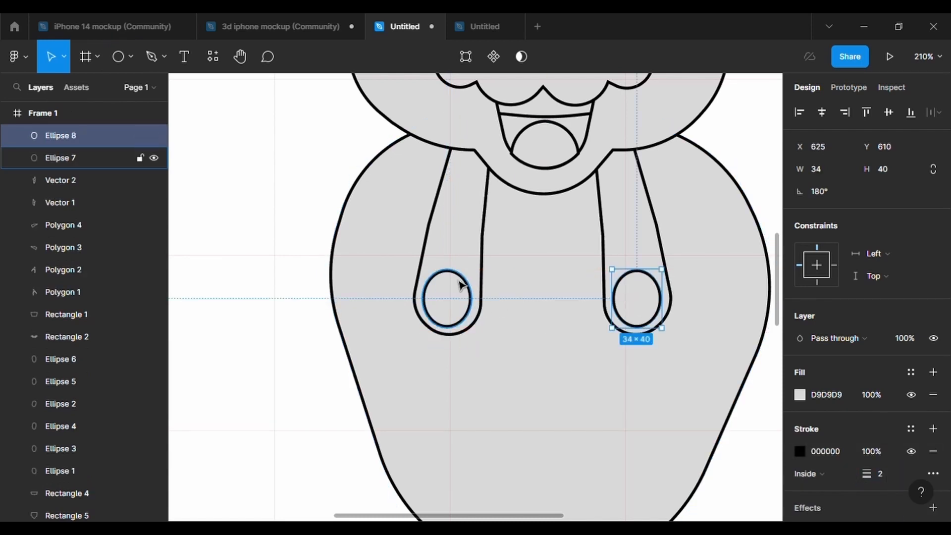
# - Delete the large body shape behind the straps
pyautogui.scroll(-5, 370, 327)
pyautogui.scroll(3, 370, 327)
pyautogui.click(370, 327)
pyautogui.press('Delete')
# - Draw a wide rectangle over the chest area for a new torso and send it to the back
pyautogui.click(131, 56)
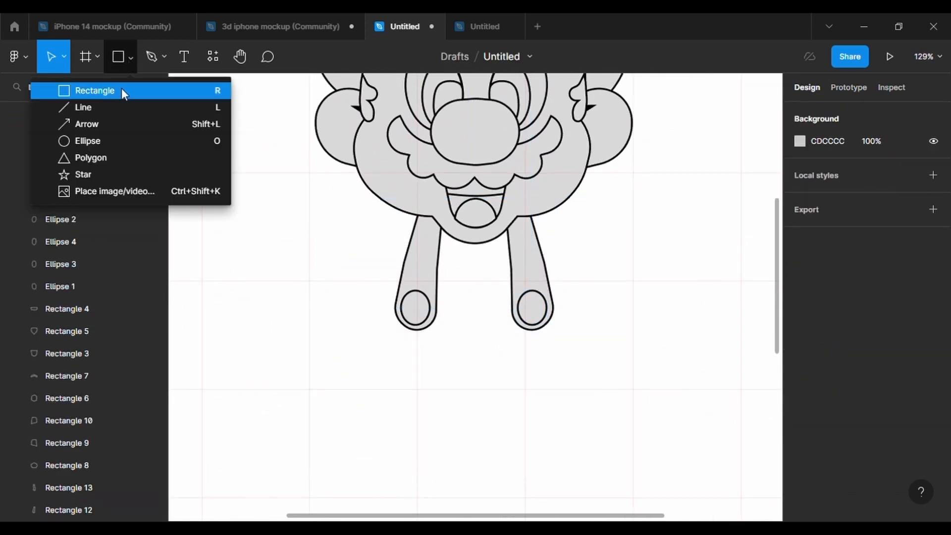
pyautogui.click(121, 91)
pyautogui.moveTo(351, 193); pyautogui.dragTo(604, 382)
pyautogui.rightClick(539, 268)
pyautogui.click(582, 244)
# - Taper the torso rectangle by moving its upper corners inward and pulling its side midpoints out to the full width
pyautogui.doubleClick(582, 245)
pyautogui.moveTo(604, 192); pyautogui.dragTo(566, 192)
pyautogui.moveTo(351, 192); pyautogui.dragTo(390, 193)
pyautogui.moveTo(371, 286); pyautogui.dragTo(351, 285)
pyautogui.moveTo(585, 286); pyautogui.dragTo(604, 285)
# - Set the torso's corner radius to 500, add a black inside stroke of 2 and move its upper right corner inward
pyautogui.click(574, 355)
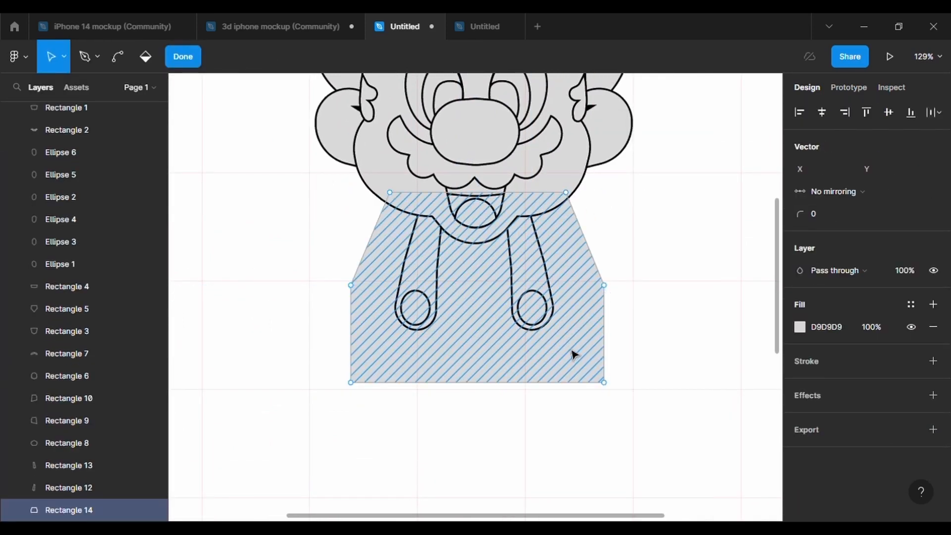
pyautogui.click(813, 215)
pyautogui.write('500')
pyautogui.press('Return')
pyautogui.click(933, 361)
pyautogui.click(887, 406)
pyautogui.write('3')
pyautogui.press('Return')
pyautogui.write('2')
pyautogui.press('Return')
pyautogui.moveTo(566, 193); pyautogui.dragTo(557, 192)
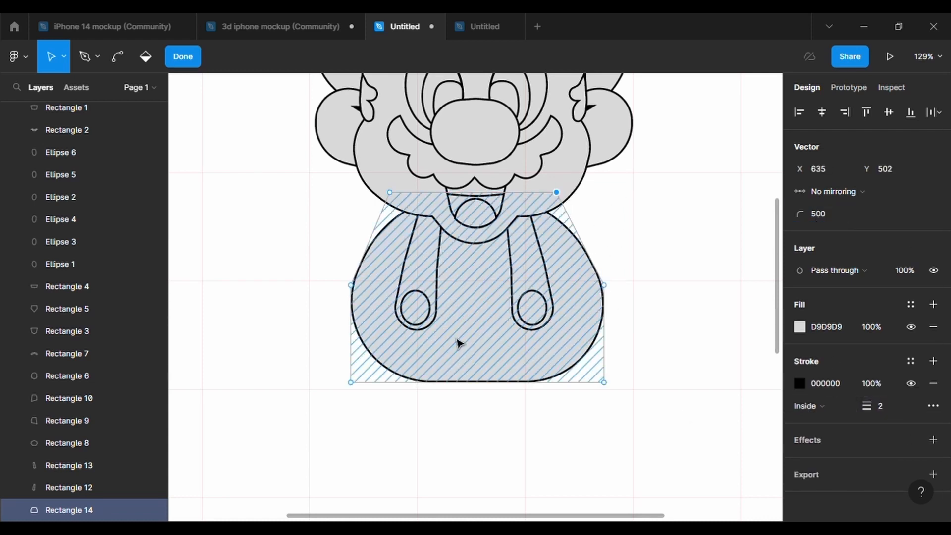
pyautogui.click(353, 288)
pyautogui.moveTo(611, 388); pyautogui.dragTo(611, 295)
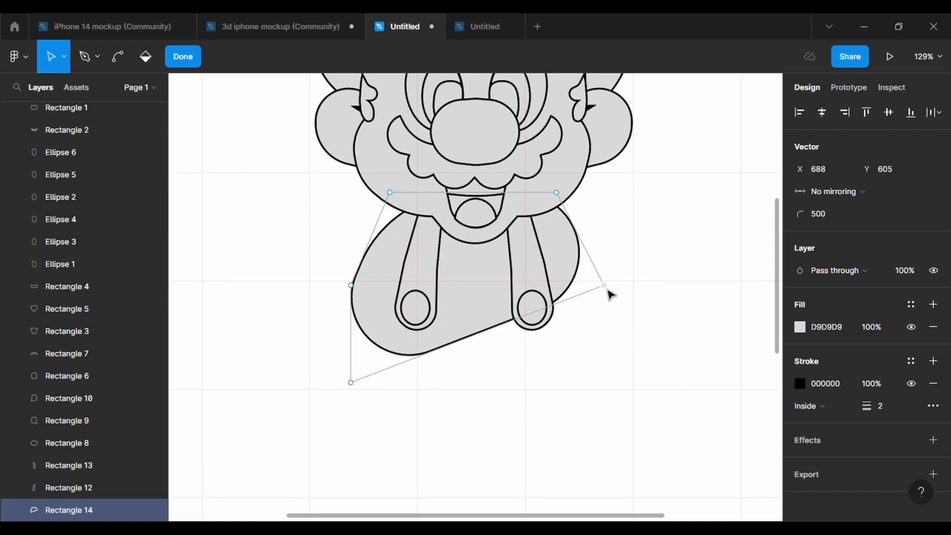
pyautogui.hotkey('ctrl', 'z')
# - Raise the torso's two lower corners and pull the midpoint of its bottom edge slightly downward
pyautogui.moveTo(607, 387); pyautogui.dragTo(607, 342)
pyautogui.moveTo(354, 386); pyautogui.dragTo(354, 342)
pyautogui.moveTo(478, 340); pyautogui.dragTo(484, 355)
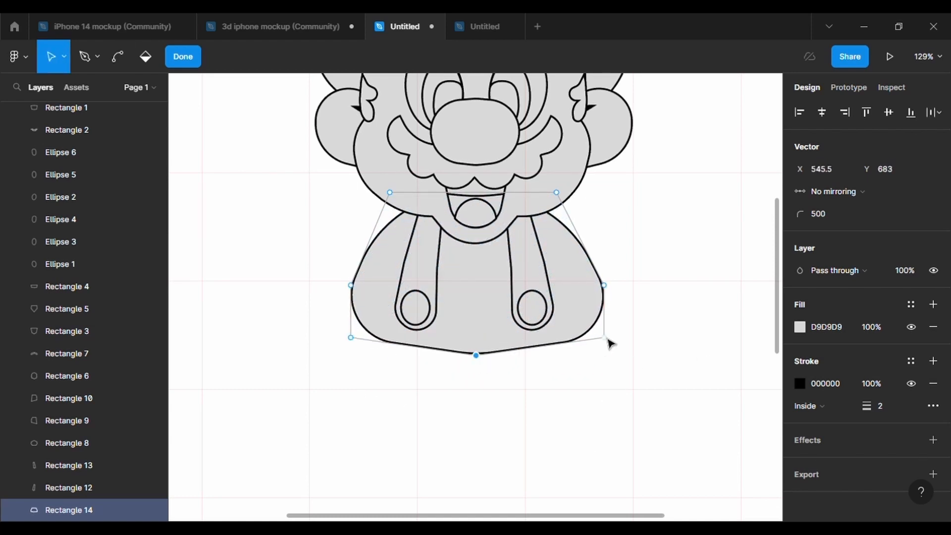
# - Merge the torso's lower corners onto its side points and set those points' corner radius to 0
pyautogui.moveTo(605, 338); pyautogui.dragTo(604, 285)
pyautogui.click(832, 214)
pyautogui.write('0')
pyautogui.press('Return')
pyautogui.moveTo(352, 338); pyautogui.dragTo(351, 286)
pyautogui.click(838, 216)
pyautogui.write('0')
pyautogui.press('Return')
# - Pull the torso's bottom point far down and move both side points outward to form pointed shoulders
pyautogui.moveTo(475, 356); pyautogui.dragTo(468, 478)
pyautogui.moveTo(605, 286); pyautogui.dragTo(629, 286)
pyautogui.moveTo(351, 286); pyautogui.dragTo(328, 286)
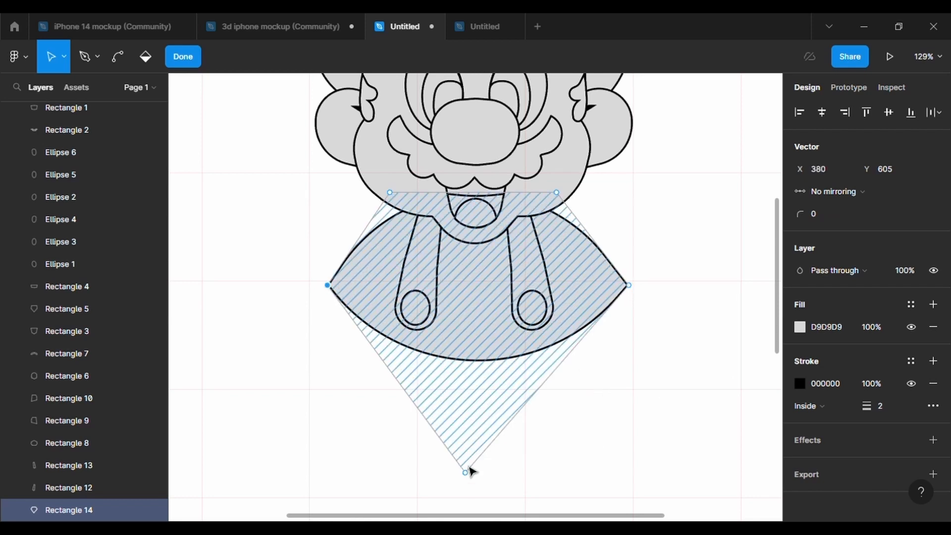
pyautogui.moveTo(466, 473); pyautogui.dragTo(488, 477)
pyautogui.press('Escape')
pyautogui.press('Escape')
# - Draw a 207 × 200 rectangle below the chest for the overalls and place it behind the straps
pyautogui.click(121, 56)
pyautogui.moveTo(387, 266); pyautogui.dragTo(573, 445)
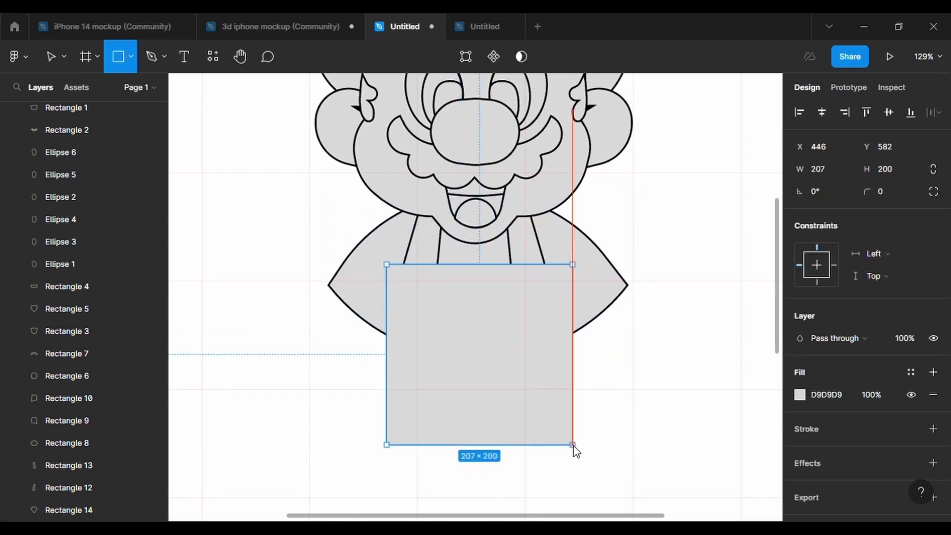
pyautogui.click(527, 259)
pyautogui.click(752, 193)
pyautogui.moveTo(503, 431); pyautogui.dragTo(461, 408)
pyautogui.rightClick(463, 397)
pyautogui.click(519, 233)
# - Add a black inside stroke of 2 to the overalls rectangle and centre it under the head at X 441, Y 584
pyautogui.click(555, 416)
pyautogui.click(933, 428)
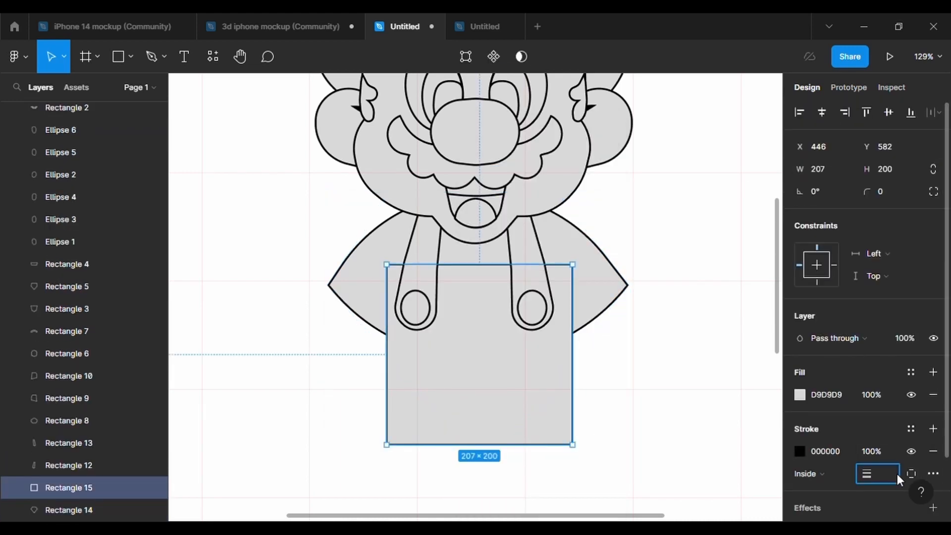
pyautogui.moveTo(518, 434)
pyautogui.mouseDown()
pyautogui.moveTo(505, 433)
pyautogui.moveTo(514, 435)
pyautogui.mouseUp()
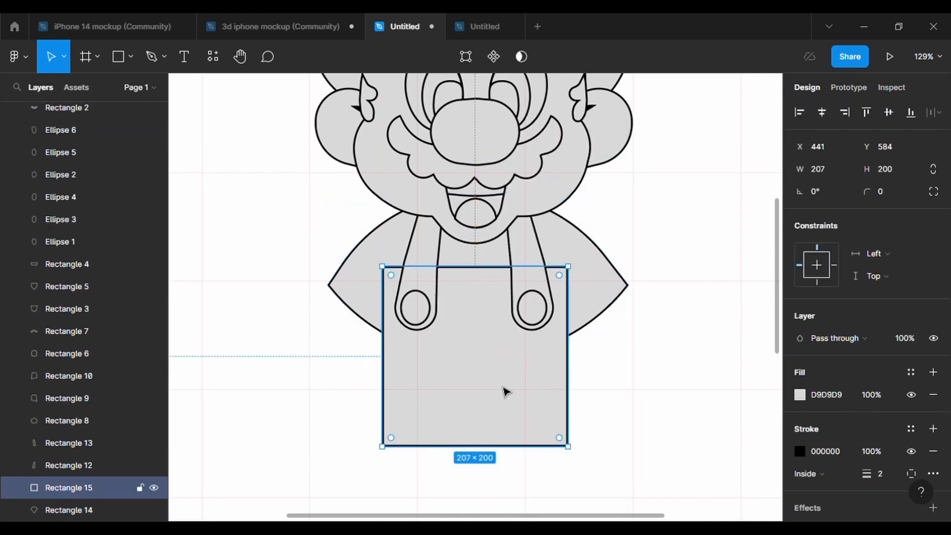
# - Pull the midpoint of the overalls' top edge upward and set its corner radius to 500
pyautogui.scroll(-1, 503, 393)
pyautogui.doubleClick(412, 271)
pyautogui.moveTo(475, 234); pyautogui.dragTo(475, 226)
pyautogui.click(830, 215)
pyautogui.write('500')
pyautogui.press('Return')
# - Move the overalls shape down and raise the midpoint of its top edge further
pyautogui.press('Return')
pyautogui.moveTo(468, 317); pyautogui.dragTo(471, 327)
pyautogui.press('Return')
pyautogui.moveTo(477, 238); pyautogui.dragTo(481, 203)
pyautogui.press('Return')
pyautogui.moveTo(495, 387); pyautogui.dragTo(493, 397)
pyautogui.press('Return')
# - Lower both upper corners of the overalls to Y 633.5
pyautogui.moveTo(383, 254); pyautogui.dragTo(382, 270)
pyautogui.moveTo(568, 255); pyautogui.dragTo(570, 279)
pyautogui.moveTo(382, 270); pyautogui.dragTo(384, 279)
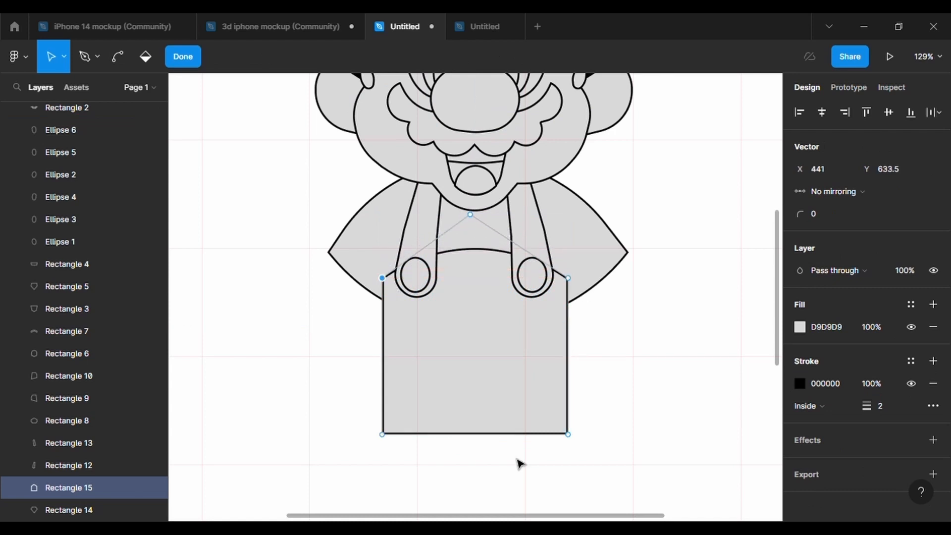
# - Pinch both sides of the overalls inward and bulge the edges above them outward with corner radius 500
pyautogui.scroll(-1, 486, 418)
pyautogui.moveTo(383, 330); pyautogui.dragTo(403, 339)
pyautogui.moveTo(568, 330); pyautogui.dragTo(556, 341)
pyautogui.moveTo(391, 294); pyautogui.dragTo(374, 312)
pyautogui.moveTo(561, 293); pyautogui.dragTo(579, 311)
pyautogui.click(834, 220)
pyautogui.moveTo(325, 291); pyautogui.dragTo(383, 338)
pyautogui.press('Return')
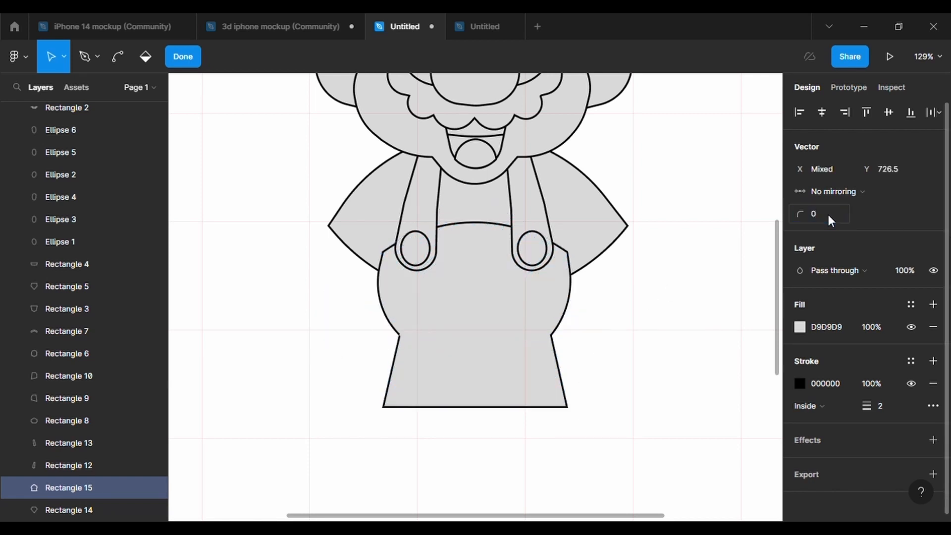
# - Lower the overalls' two pinched side points to Y 766.5 and move the belly's rounded side points farther outward
pyautogui.click(568, 407)
pyautogui.scroll(-5, 565, 416)
pyautogui.scroll(5, 565, 415)
pyautogui.moveTo(640, 361); pyautogui.dragTo(430, 432)
pyautogui.press('Return')
pyautogui.press('Return')
pyautogui.scroll(-5, 663, 341)
pyautogui.scroll(4, 663, 341)
pyautogui.click(481, 359)
pyautogui.hotkey('shift', 'Down')
pyautogui.hotkey('shift', 'Down')
pyautogui.hotkey('shift', 'Down')
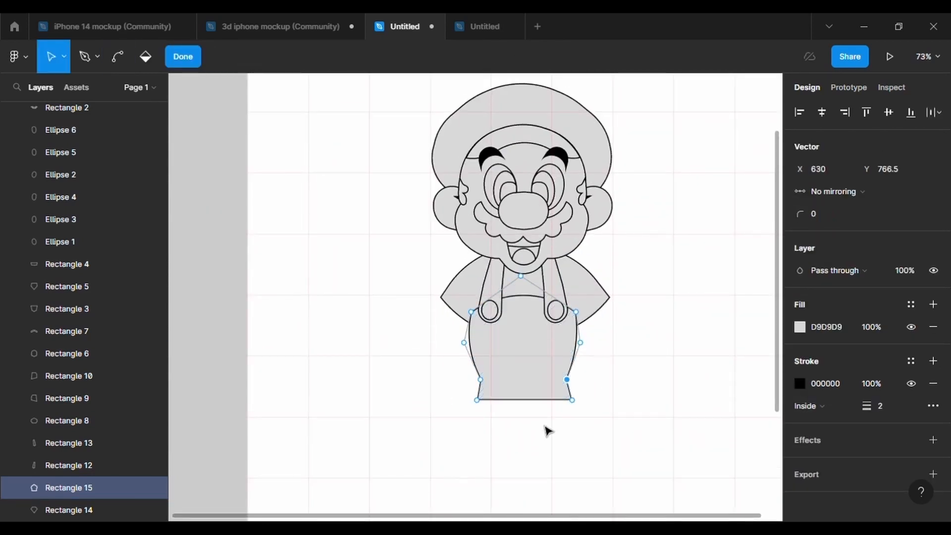
pyautogui.scroll(-3, 548, 431)
pyautogui.moveTo(456, 282); pyautogui.dragTo(594, 285)
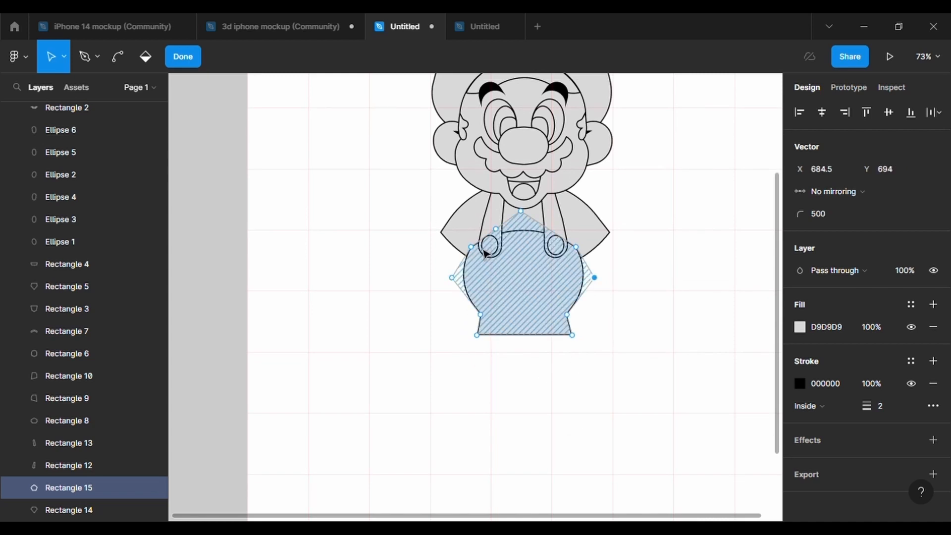
# - Add points to the overalls' bottom edge and pull the inner ones down to form a gap between two legs
pyautogui.scroll(5, 542, 322)
pyautogui.moveTo(543, 325)
pyautogui.mouseDown()
pyautogui.moveTo(536, 315)
pyautogui.moveTo(497, 325)
pyautogui.moveTo(534, 324)
pyautogui.mouseUp()
pyautogui.moveTo(465, 336); pyautogui.dragTo(501, 387)
pyautogui.moveTo(497, 324); pyautogui.dragTo(532, 391)
# - Extend both legs of the overalls down to Y 923.5 with slightly flared outer edges
pyautogui.scroll(-4, 534, 396)
pyautogui.scroll(3, 533, 396)
pyautogui.scroll(-1, 537, 401)
pyautogui.moveTo(452, 324); pyautogui.dragTo(455, 396)
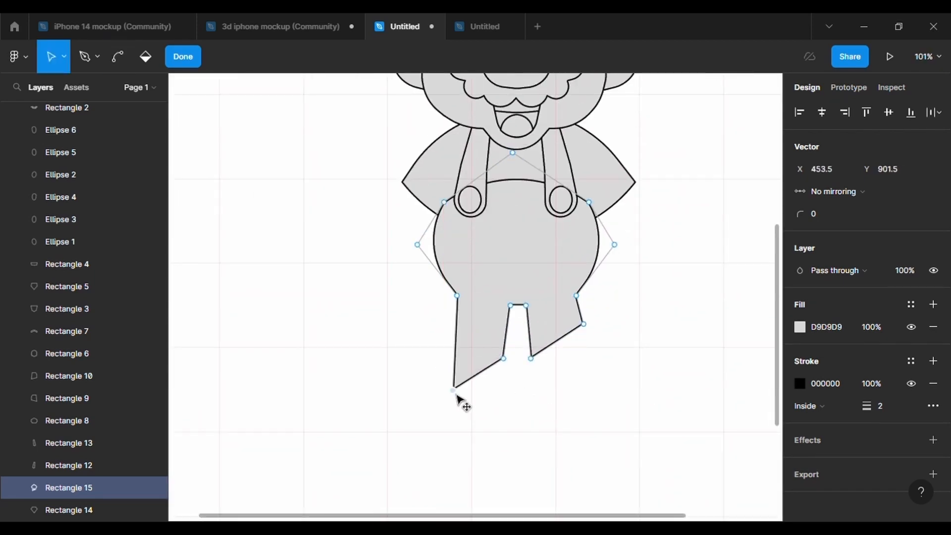
pyautogui.moveTo(531, 359); pyautogui.dragTo(532, 405)
pyautogui.moveTo(584, 325); pyautogui.dragTo(590, 406)
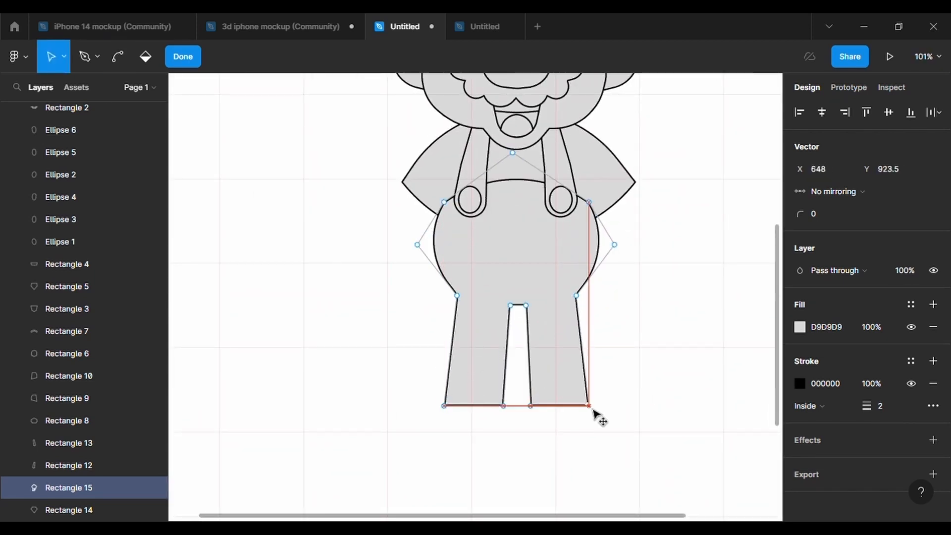
pyautogui.scroll(-5, 593, 410)
pyautogui.scroll(4, 590, 410)
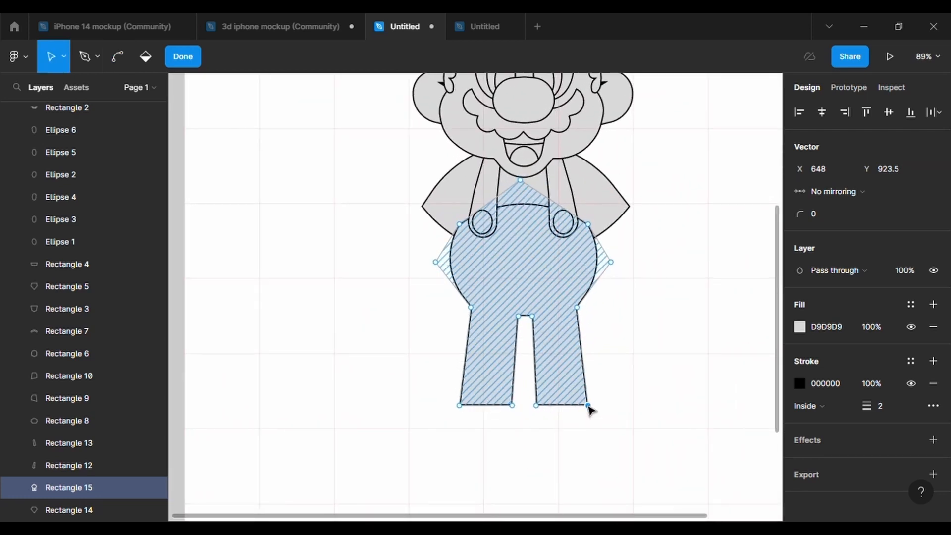
pyautogui.moveTo(466, 357); pyautogui.dragTo(465, 386)
pyautogui.moveTo(584, 359); pyautogui.dragTo(587, 381)
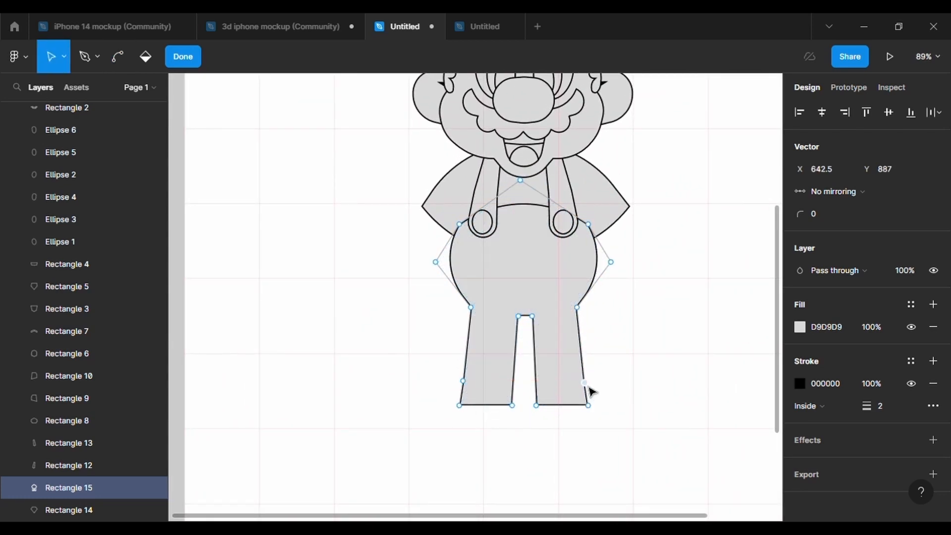
pyautogui.scroll(2, 591, 392)
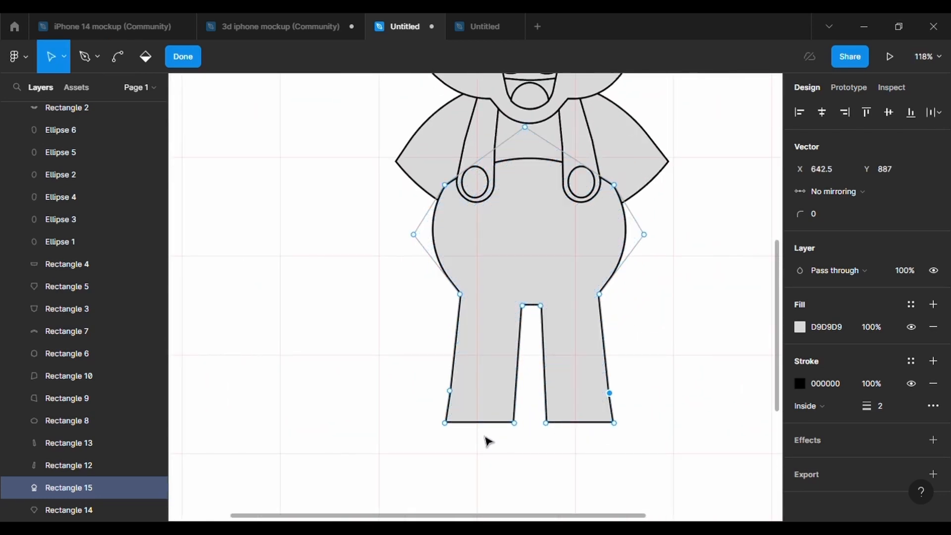
pyautogui.click(461, 388)
pyautogui.hotkey('ctrl', 'z')
pyautogui.hotkey('ctrl', 'z')
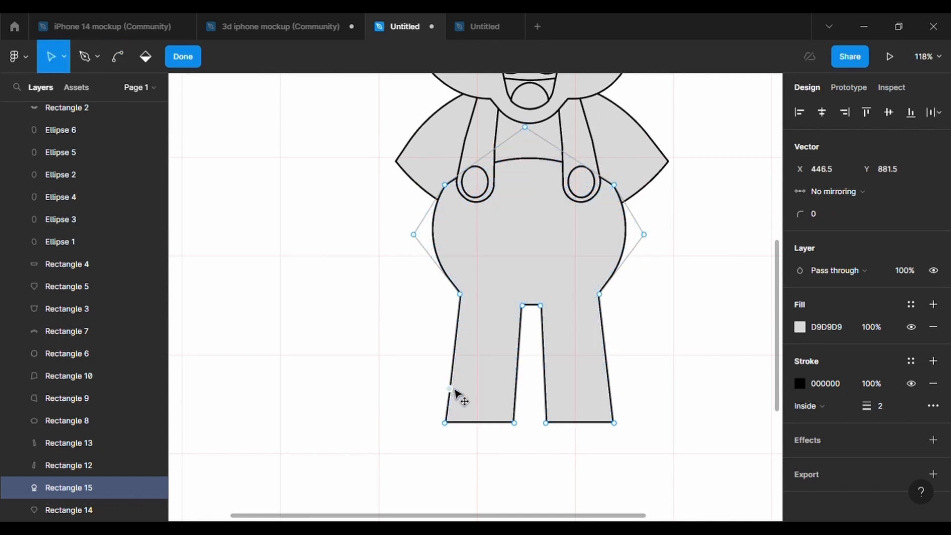
pyautogui.hotkey('ctrl', 'z')
# - Select all the body shapes together, scale them up slightly and re-centre them under the head
pyautogui.click(580, 446)
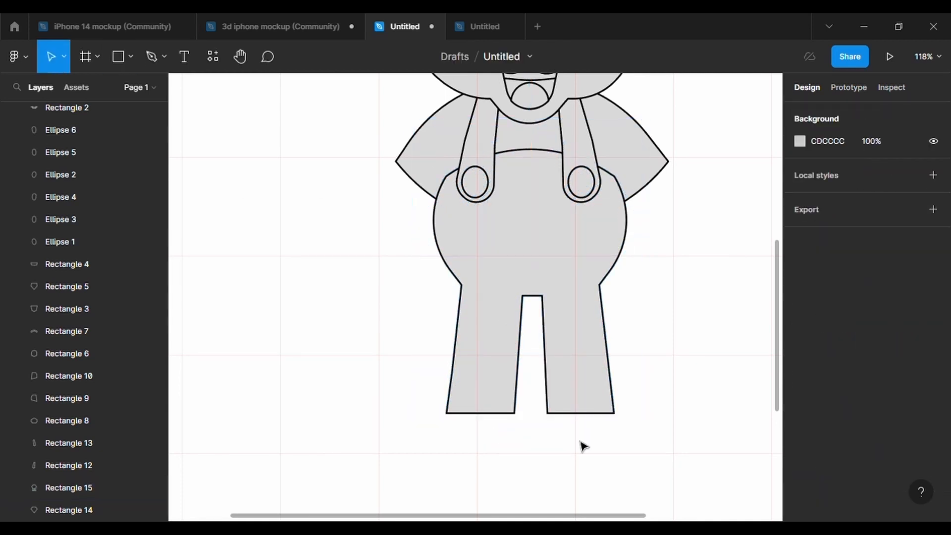
pyautogui.scroll(-5, 582, 446)
pyautogui.scroll(1, 584, 446)
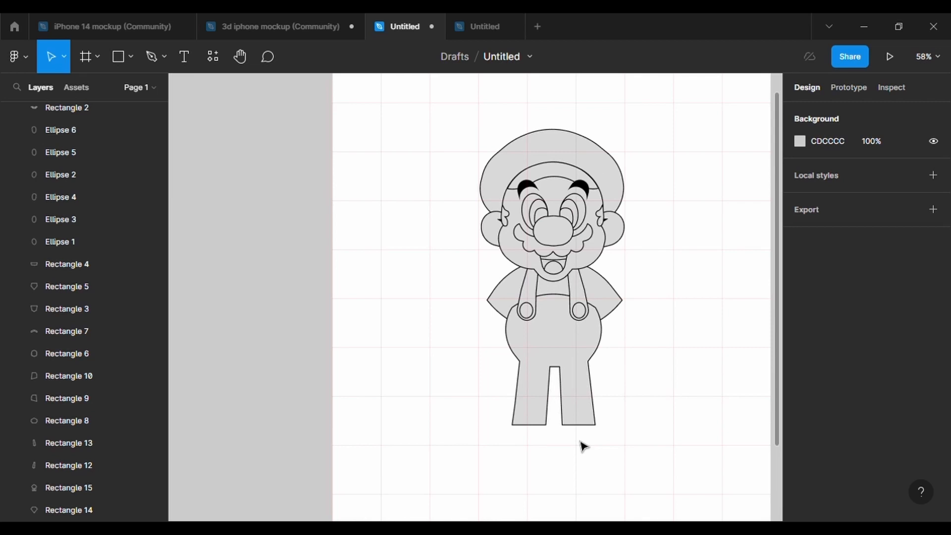
pyautogui.moveTo(629, 395); pyautogui.dragTo(594, 394)
pyautogui.moveTo(659, 476); pyautogui.dragTo(483, 307)
pyautogui.moveTo(628, 431); pyautogui.dragTo(640, 443)
pyautogui.moveTo(552, 349); pyautogui.dragTo(549, 350)
pyautogui.click(638, 403)
# - Add points near the bottom of the overalls' outer leg edges and move the lower ones up to form flared cuffs
pyautogui.scroll(3, 638, 402)
pyautogui.doubleClick(452, 290)
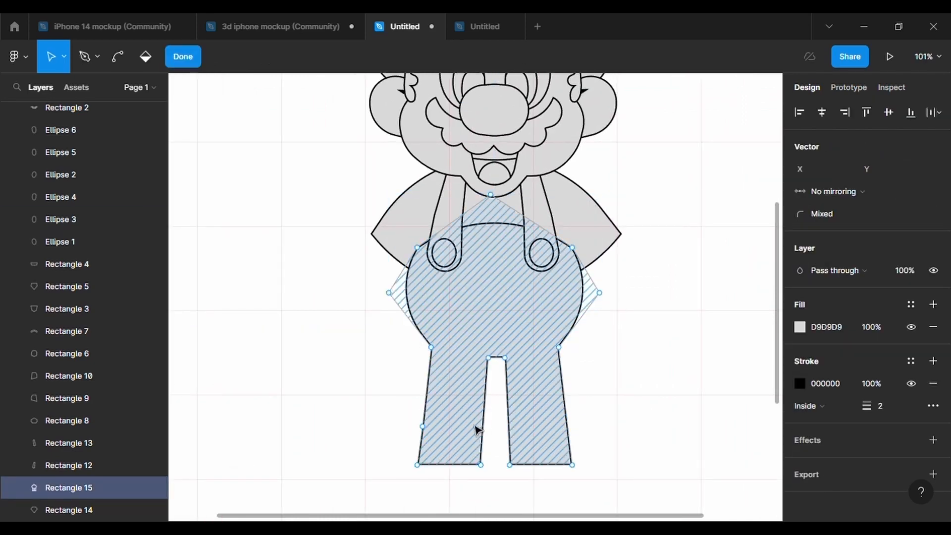
pyautogui.moveTo(565, 406); pyautogui.dragTo(565, 426)
pyautogui.moveTo(572, 465); pyautogui.dragTo(576, 432)
pyautogui.scroll(3, 566, 440)
pyautogui.moveTo(313, 450); pyautogui.dragTo(309, 431)
pyautogui.moveTo(309, 483); pyautogui.dragTo(309, 465)
# - Round the new outer cuff points and the raised middle points of both hems, giving the hem points a corner radius of 500
pyautogui.scroll(-1, 406, 490)
pyautogui.moveTo(260, 327); pyautogui.dragTo(606, 419)
pyautogui.click(836, 221)
pyautogui.press('Return')
pyautogui.press('Return')
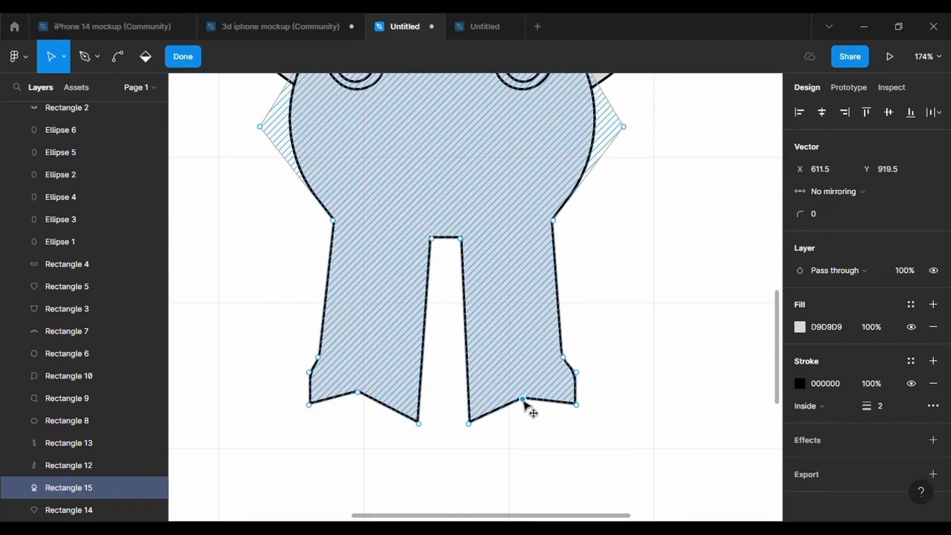
pyautogui.moveTo(544, 468); pyautogui.dragTo(353, 383)
pyautogui.click(818, 214)
pyautogui.write('500')
# - Add points to the lower inner leg edges of the overalls and shape them into small bulging inner cuffs
pyautogui.moveTo(425, 331); pyautogui.dragTo(432, 410)
pyautogui.moveTo(464, 331); pyautogui.dragTo(464, 397)
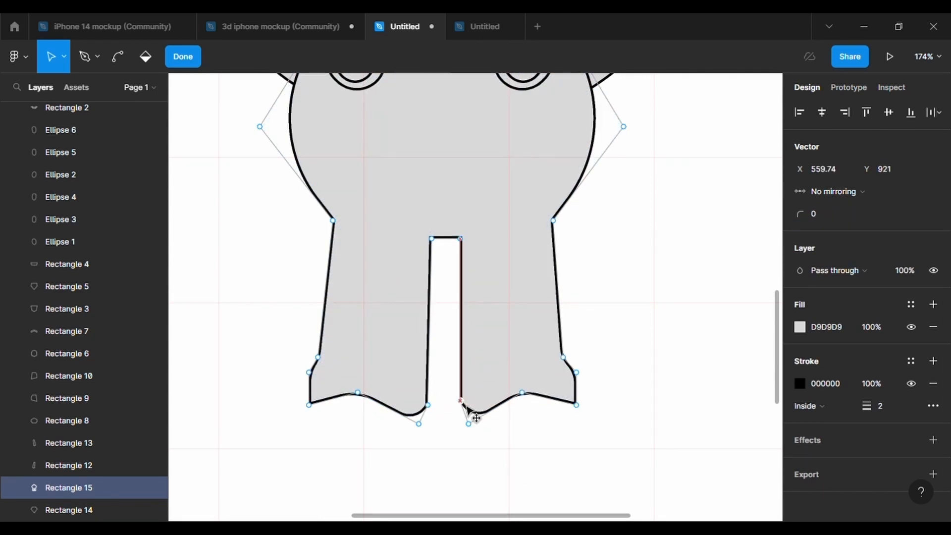
pyautogui.moveTo(429, 322)
pyautogui.mouseDown()
pyautogui.moveTo(424, 391)
pyautogui.moveTo(419, 381)
pyautogui.mouseUp()
pyautogui.moveTo(461, 322); pyautogui.dragTo(427, 392)
pyautogui.scroll(2, 434, 388)
pyautogui.scroll(3, 434, 391)
pyautogui.moveTo(397, 374); pyautogui.dragTo(415, 373)
pyautogui.moveTo(511, 370); pyautogui.dragTo(485, 394)
pyautogui.scroll(-1, 543, 383)
pyautogui.press('v')
pyautogui.scroll(-6, 545, 387)
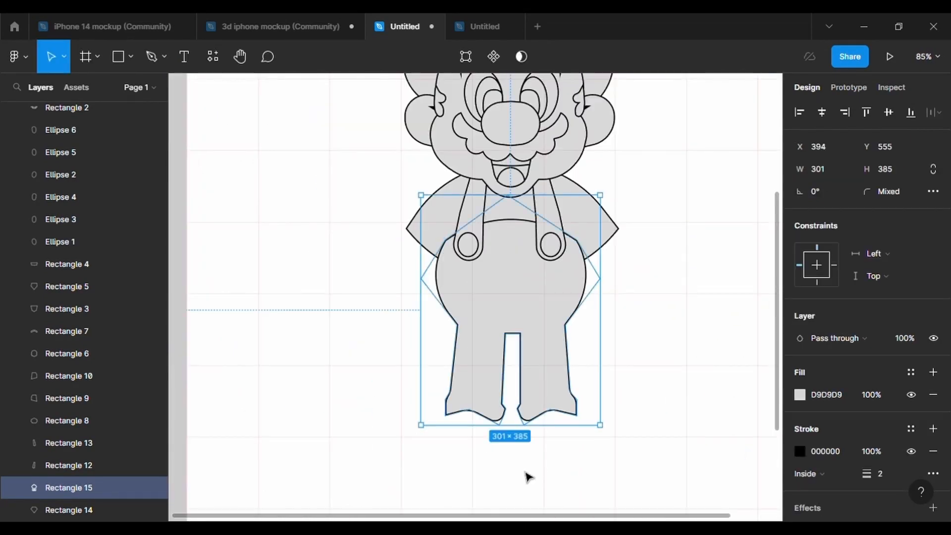
pyautogui.moveTo(543, 482); pyautogui.dragTo(496, 398)
pyautogui.click(724, 358)
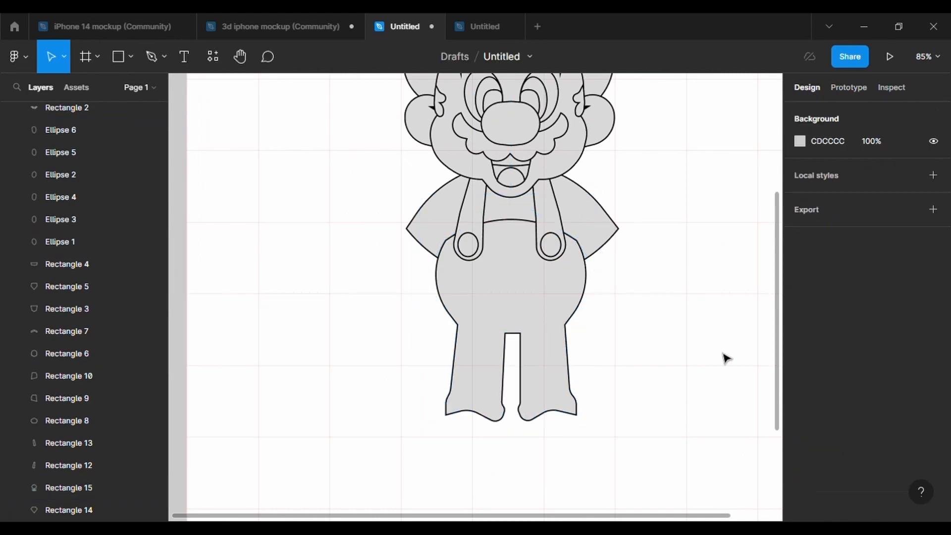
# - Set the corner radius of the outer bottom corners of both overalls legs to 500
pyautogui.scroll(4, 575, 429)
pyautogui.doubleClick(348, 367)
pyautogui.click(335, 408)
pyautogui.click(814, 213)
pyautogui.write('500')
pyautogui.press('Return')
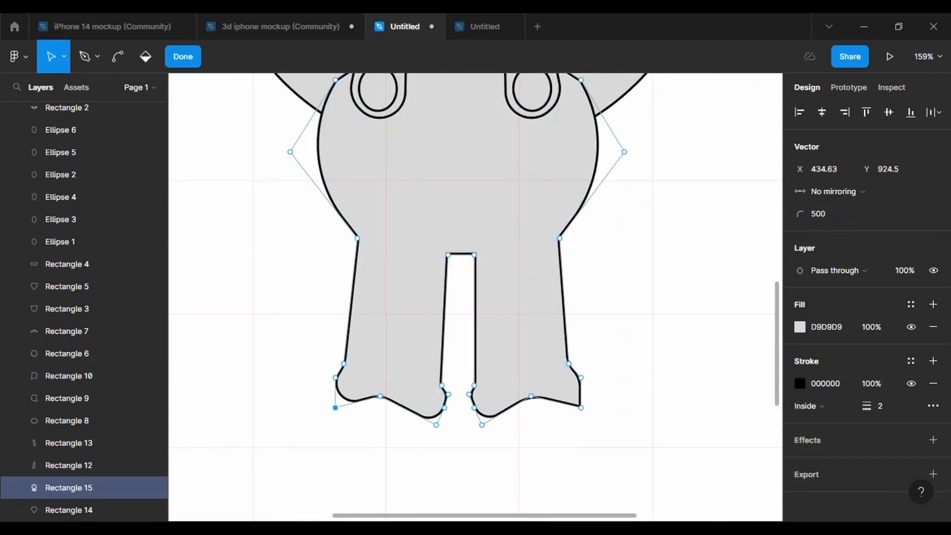
pyautogui.doubleClick(646, 327)
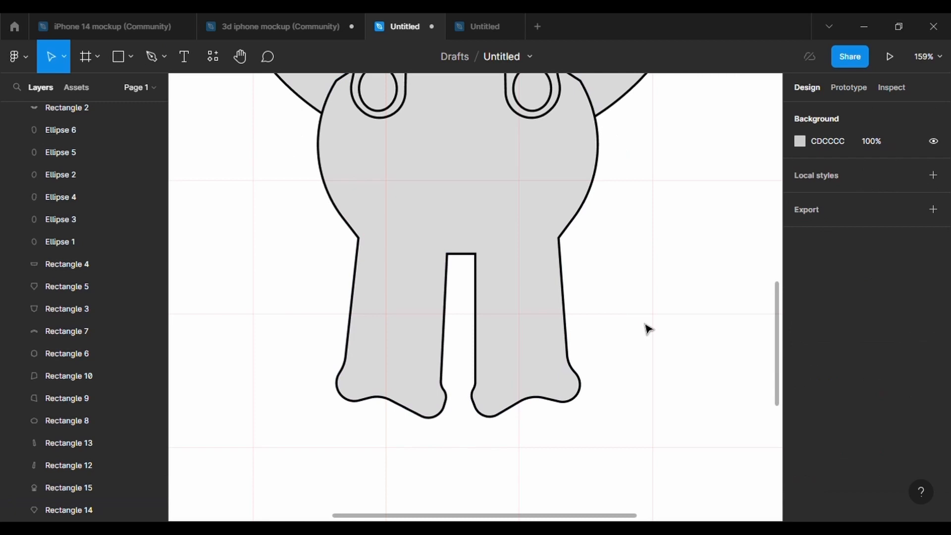
# - Widen both legs of the overalls by moving their outer edge points slightly outward
pyautogui.doubleClick(399, 405)
pyautogui.moveTo(326, 223); pyautogui.dragTo(381, 438)
pyautogui.moveTo(354, 350); pyautogui.dragTo(345, 349)
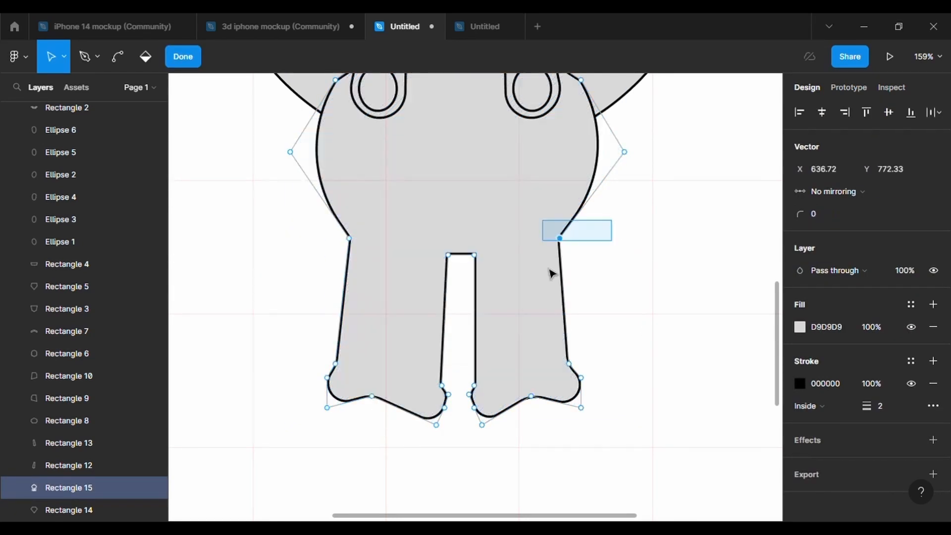
pyautogui.moveTo(551, 274); pyautogui.dragTo(524, 430)
pyautogui.moveTo(571, 348); pyautogui.dragTo(579, 348)
pyautogui.scroll(-3, 642, 344)
pyautogui.doubleClick(643, 345)
# - Narrow the top of the gap between the legs by moving its upper corner point inward
pyautogui.scroll(2, 641, 342)
pyautogui.doubleClick(514, 245)
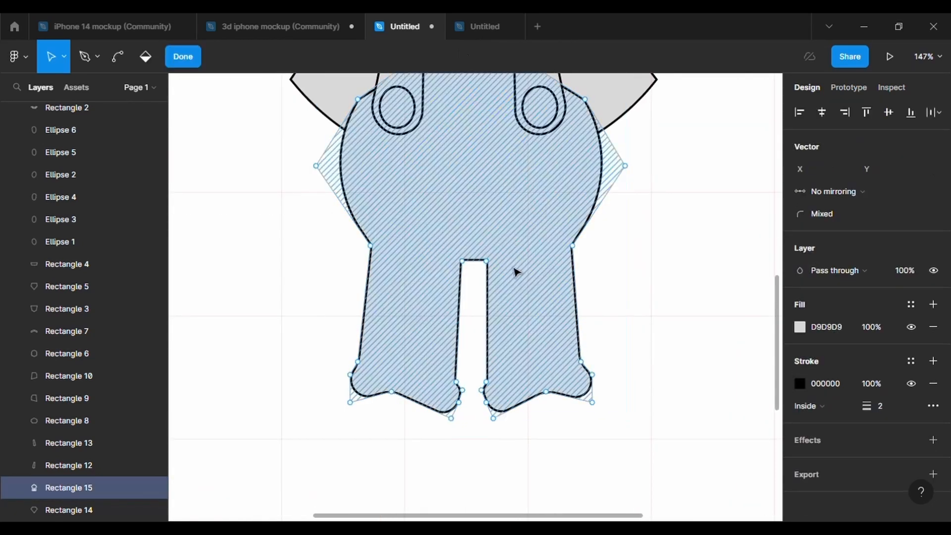
pyautogui.click(463, 262)
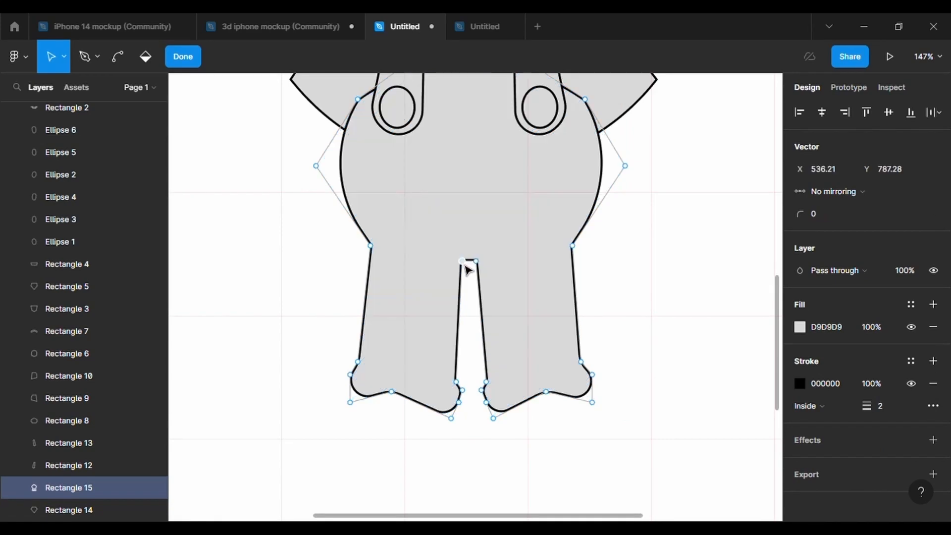
pyautogui.press('ctrl')
pyautogui.click(481, 265)
pyautogui.moveTo(477, 261); pyautogui.dragTo(467, 262)
pyautogui.doubleClick(590, 477)
pyautogui.scroll(-3, 590, 480)
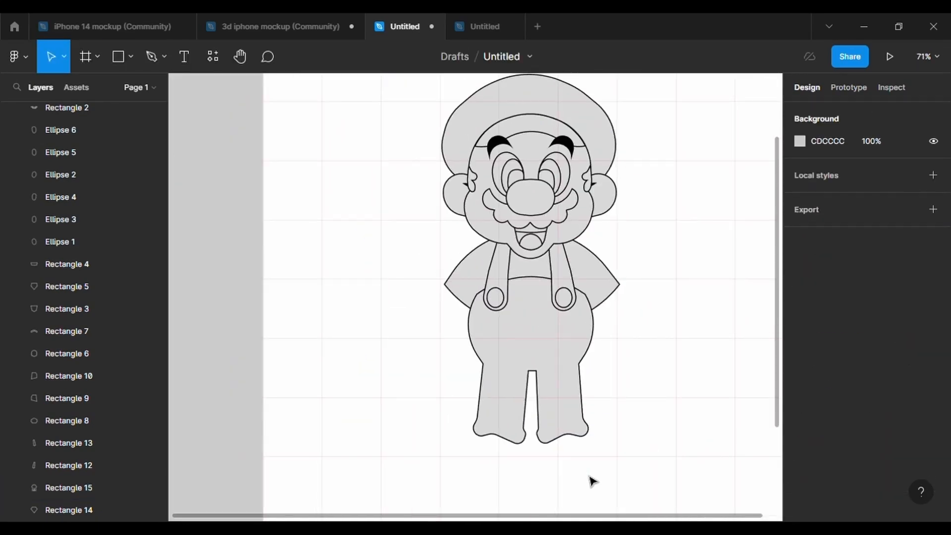
# - Lower the torso's two sleeve tips to Y 652.5 and add rounded points bulging outward on both upper sleeve edges
pyautogui.scroll(2, 590, 480)
pyautogui.doubleClick(448, 282)
pyautogui.moveTo(384, 205); pyautogui.dragTo(372, 235)
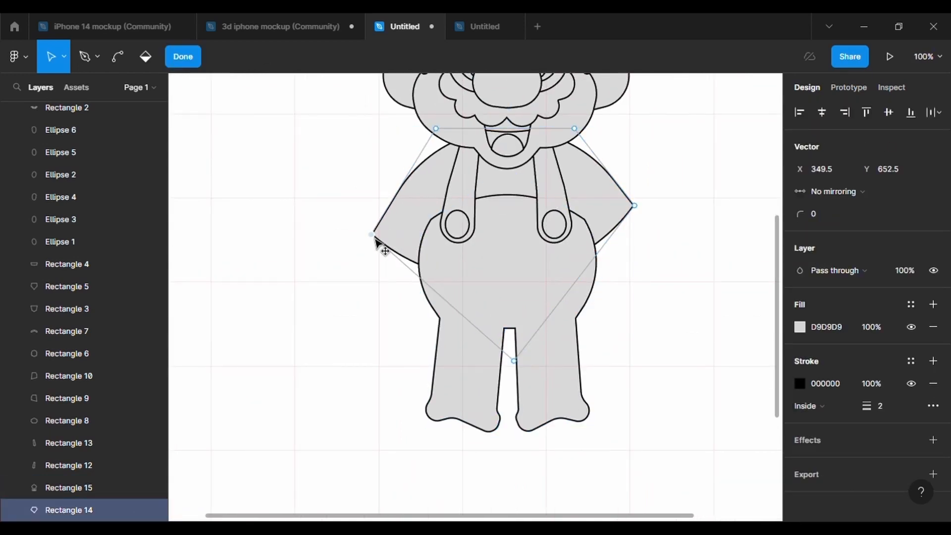
pyautogui.moveTo(635, 206); pyautogui.dragTo(643, 241)
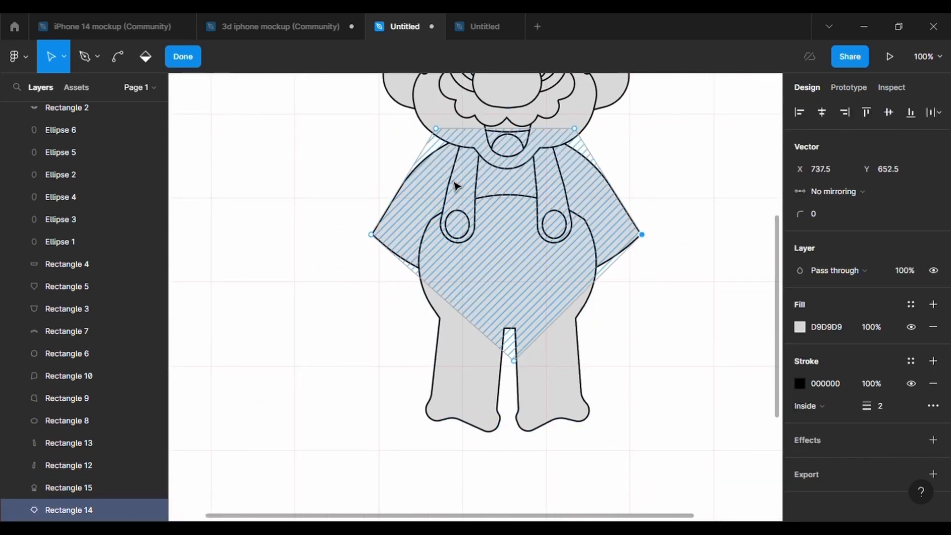
pyautogui.moveTo(406, 186); pyautogui.dragTo(389, 189)
pyautogui.moveTo(609, 184); pyautogui.dragTo(622, 194)
pyautogui.doubleClick(682, 405)
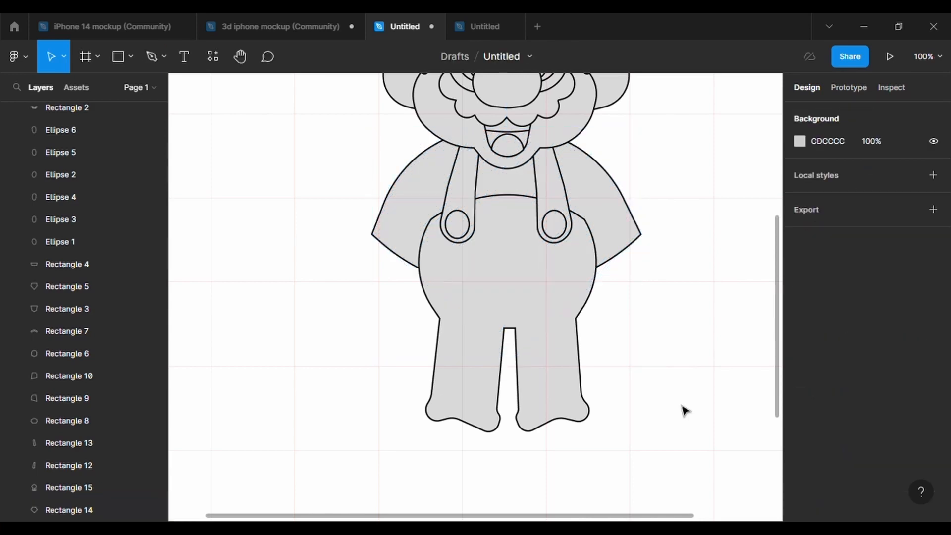
# - Draw a short slanted armpit line with the Pen tool, from the overalls' upper side corner up beside the strap
pyautogui.scroll(-3, 682, 406)
pyautogui.scroll(4, 682, 406)
pyautogui.click(566, 300)
pyautogui.click(467, 56)
pyautogui.click(97, 57)
pyautogui.press('p')
pyautogui.scroll(5, 367, 238)
pyautogui.moveTo(362, 230); pyautogui.dragTo(403, 137)
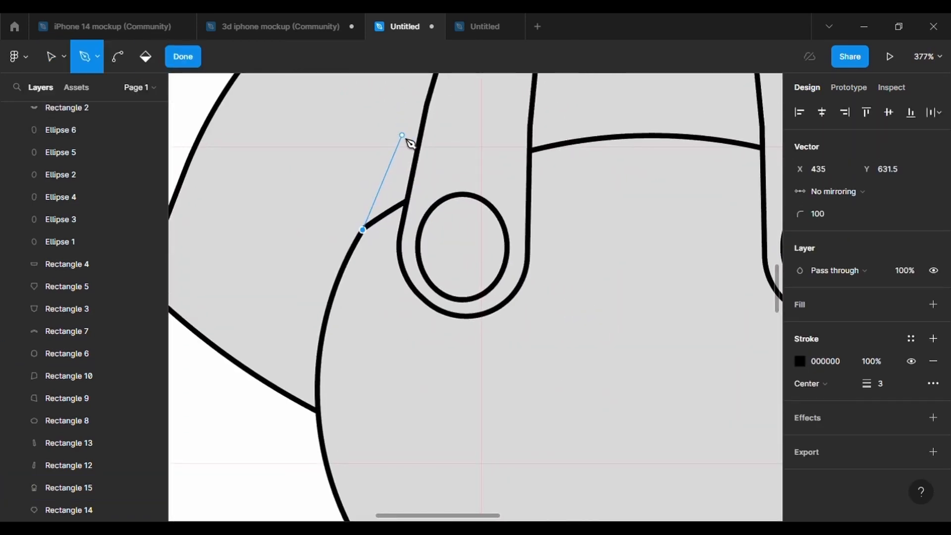
pyautogui.press('Escape')
pyautogui.press('Escape')
pyautogui.press('Escape')
pyautogui.scroll(-5, 730, 370)
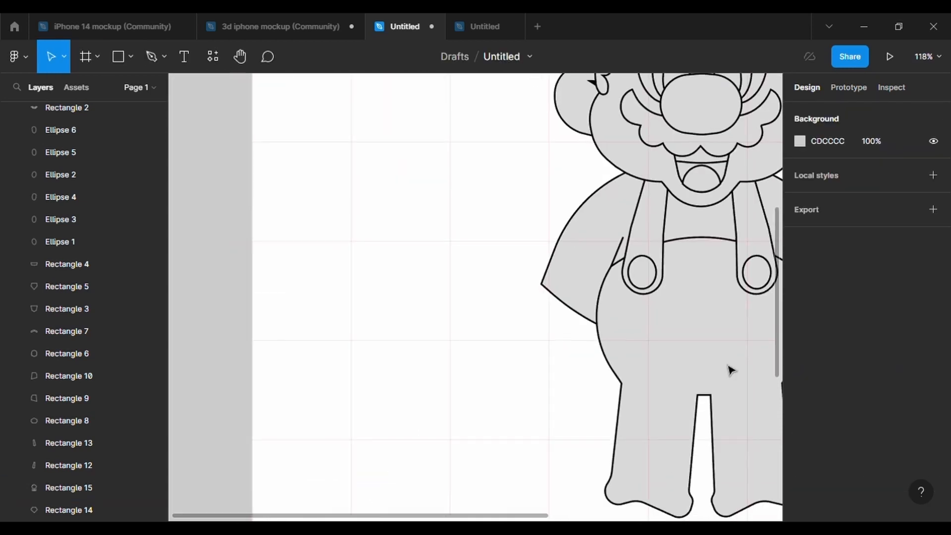
# - Bend the new armpit line beside the strap into a gentle curve
pyautogui.hscroll(5, 730, 370)
pyautogui.doubleClick(369, 243)
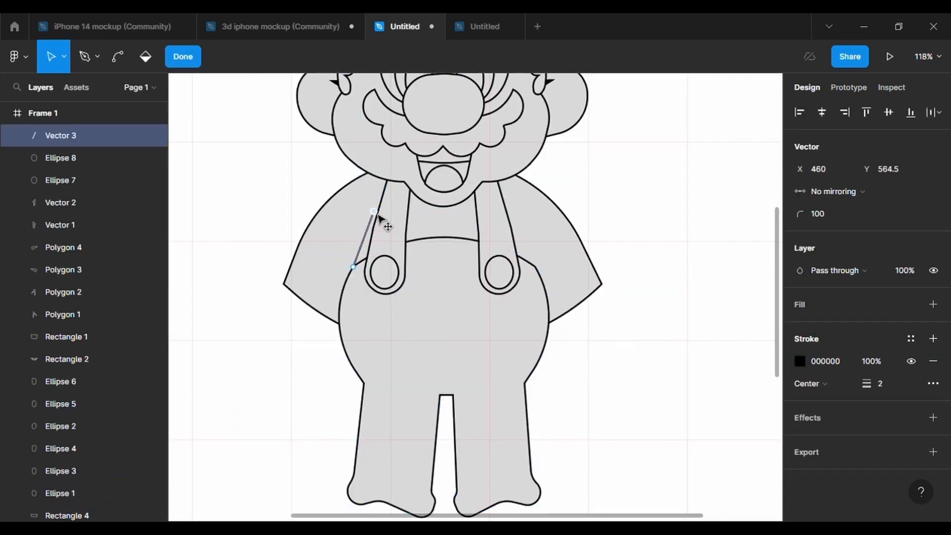
pyautogui.click(622, 194)
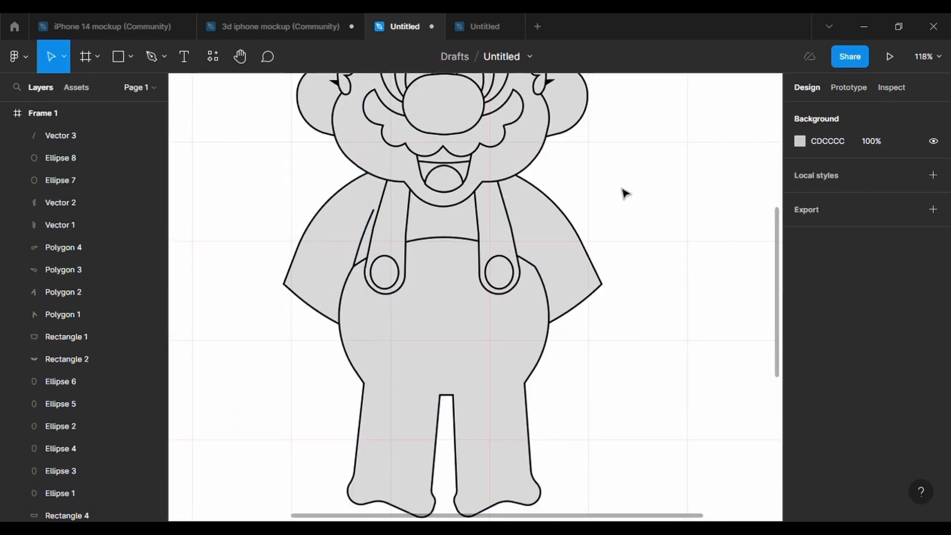
# - Duplicate the curved armpit line, flip it horizontally and place the copy beside the opposite strap
pyautogui.click(374, 230)
pyautogui.hotkey('ctrl', 'd')
pyautogui.hotkey('shift', 'h')
pyautogui.hotkey('shift', 'Right')
pyautogui.hotkey('shift', 'Right')
pyautogui.hotkey('shift', 'Right')
pyautogui.hotkey('shift', 'Right')
pyautogui.hotkey('shift', 'Right')
pyautogui.hotkey('shift', 'Right')
pyautogui.hotkey('shift', 'Right')
pyautogui.hotkey('shift', 'Right')
pyautogui.hotkey('shift', 'Right')
pyautogui.hotkey('shift', 'Right')
pyautogui.hotkey('shift', 'Right')
pyautogui.hotkey('shift', 'Right')
pyautogui.hotkey('shift', 'Right')
pyautogui.hotkey('shift', 'Right')
pyautogui.hotkey('shift', 'Right')
pyautogui.hotkey('shift', 'Right')
pyautogui.hotkey('shift', 'Right')
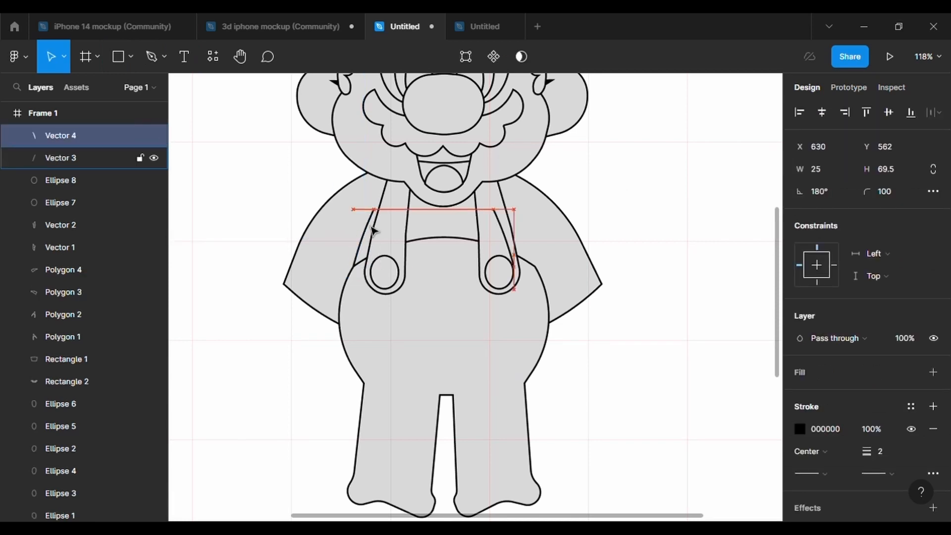
pyautogui.scroll(3, 508, 259)
pyautogui.press('Right')
pyautogui.press('Right')
pyautogui.press('Right')
pyautogui.press('Right')
pyautogui.press('Right')
pyautogui.press('Right')
pyautogui.press('Down')
pyautogui.click(683, 311)
pyautogui.scroll(-4, 693, 301)
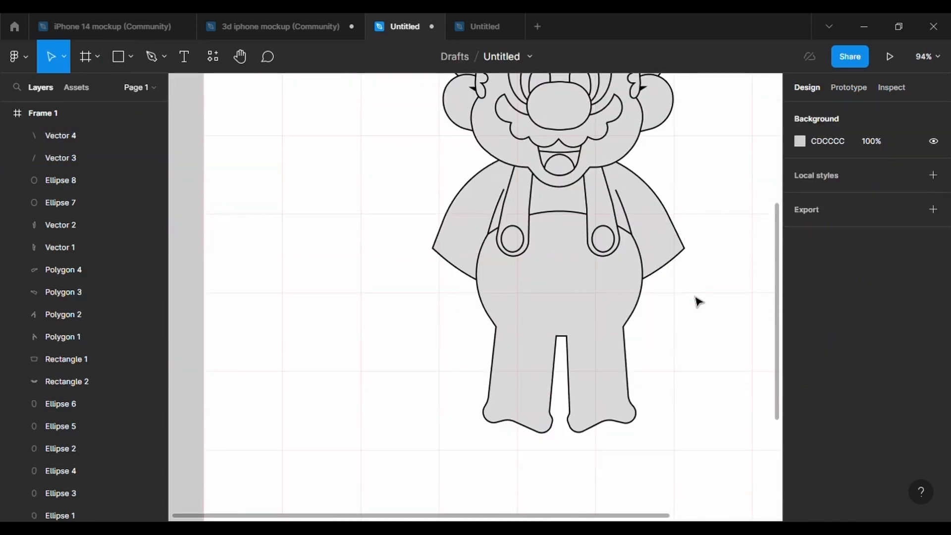
# - Move the torso's sleeve tips inward and down to Y 669, and pull both upper sleeve points slightly inward
pyautogui.hscroll(2, 697, 300)
pyautogui.hscroll(-1, 698, 301)
pyautogui.doubleClick(636, 257)
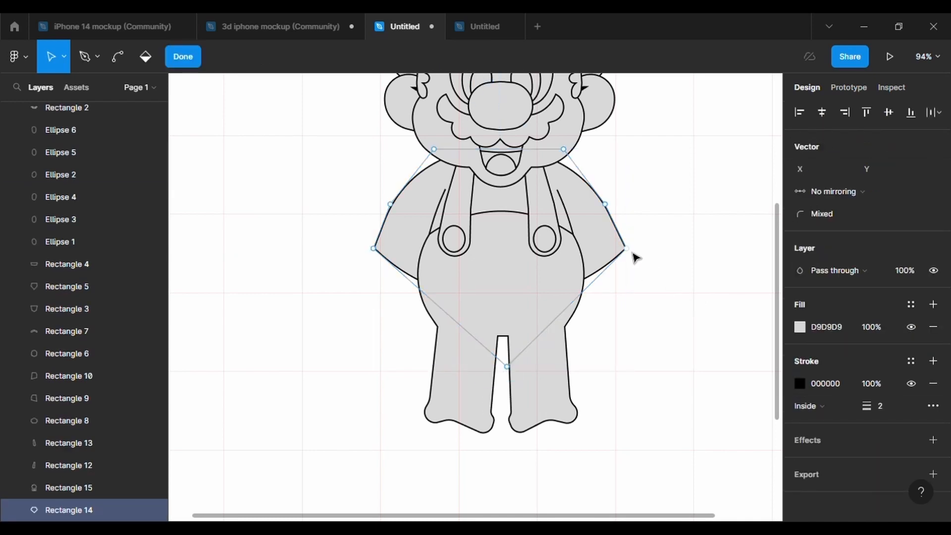
pyautogui.moveTo(374, 249); pyautogui.dragTo(382, 267)
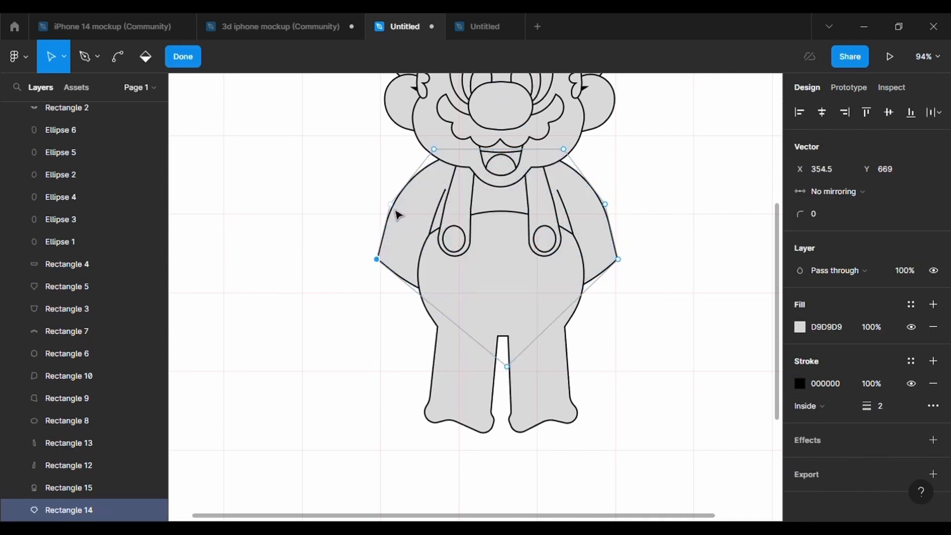
pyautogui.moveTo(393, 207); pyautogui.dragTo(405, 208)
pyautogui.moveTo(608, 208); pyautogui.dragTo(599, 216)
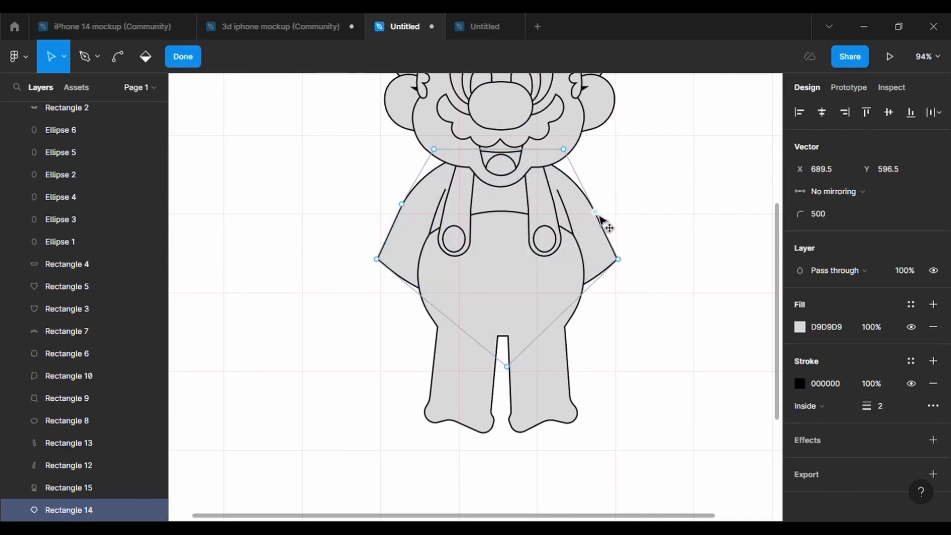
pyautogui.click(691, 240)
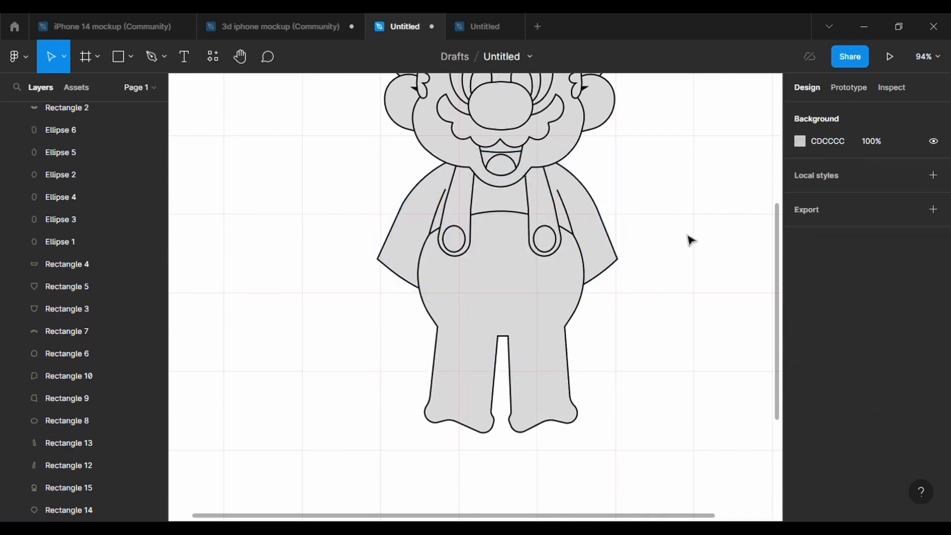
# - Draw a short downward-bulging crease line with the Pen tool across the top of the gap between the legs
pyautogui.click(486, 326)
pyautogui.click(524, 327)
pyautogui.scroll(5, 525, 337)
pyautogui.click(117, 60)
pyautogui.press('v')
pyautogui.click(542, 349)
pyautogui.moveTo(475, 360); pyautogui.dragTo(512, 378)
pyautogui.hotkey('ctrl', 'z')
pyautogui.hotkey('ctrl', 'z')
pyautogui.hotkey('ctrl', 'z')
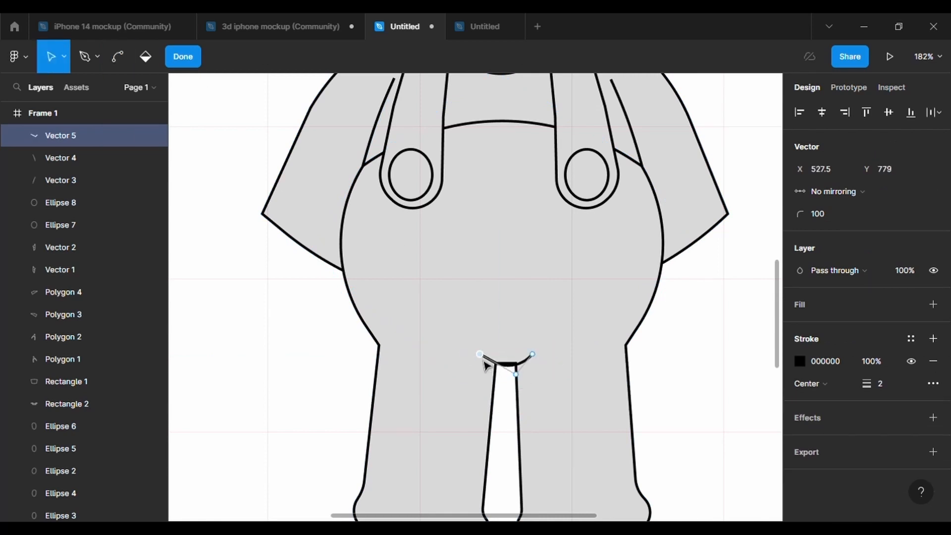
pyautogui.doubleClick(587, 342)
pyautogui.scroll(-7, 586, 342)
pyautogui.click(666, 388)
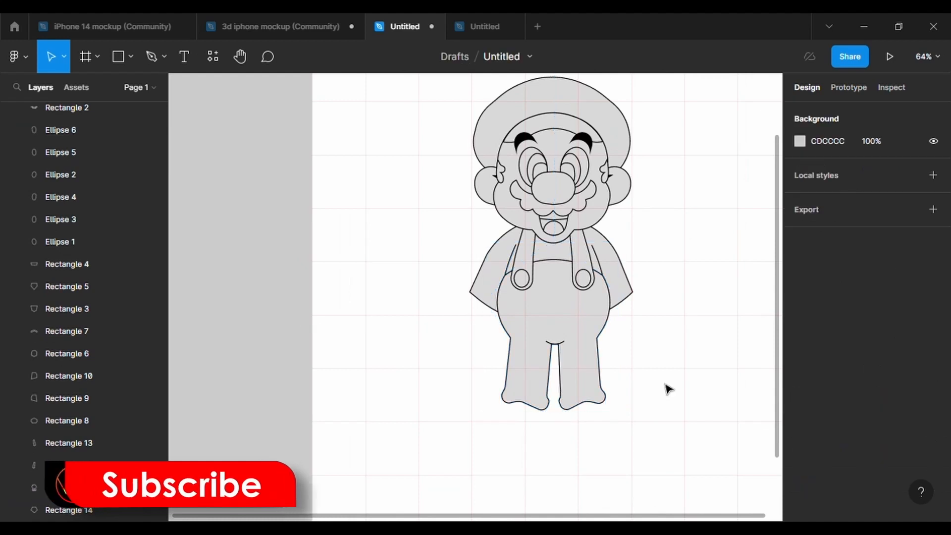
# - Shift the right sleeve's tip to X 731 and its upper edge point slightly outward
pyautogui.scroll(3, 667, 389)
pyautogui.scroll(-2, 669, 389)
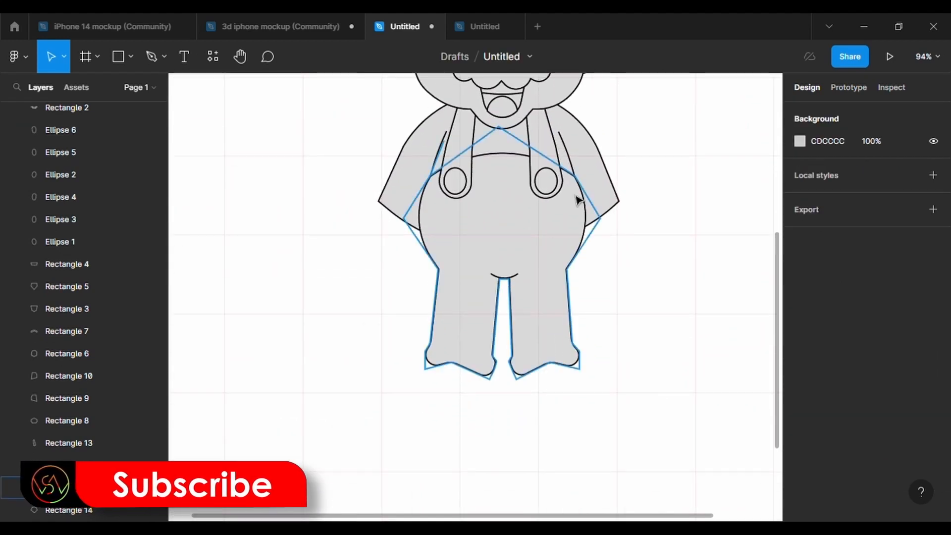
pyautogui.doubleClick(597, 210)
pyautogui.moveTo(620, 201); pyautogui.dragTo(627, 205)
pyautogui.moveTo(595, 142); pyautogui.dragTo(602, 145)
pyautogui.click(623, 201)
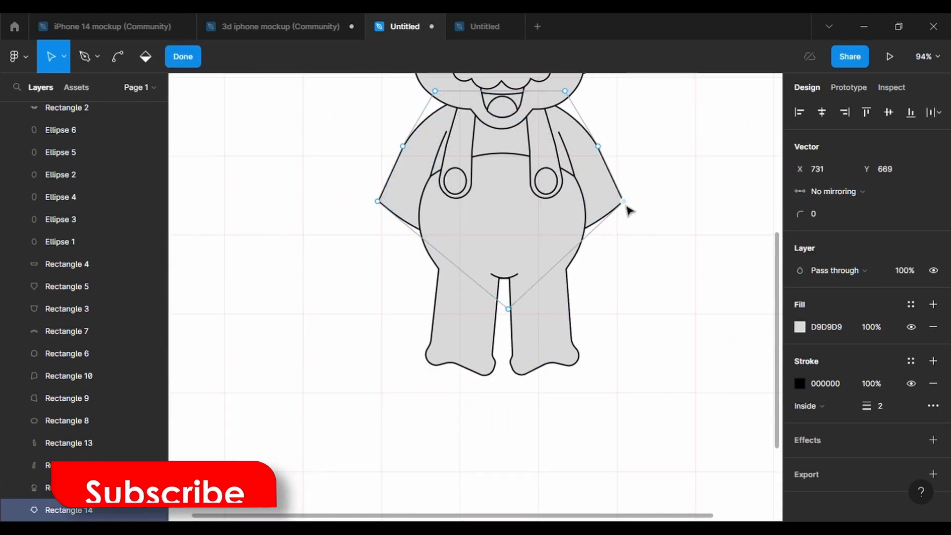
pyautogui.press('Escape')
pyautogui.press('Escape')
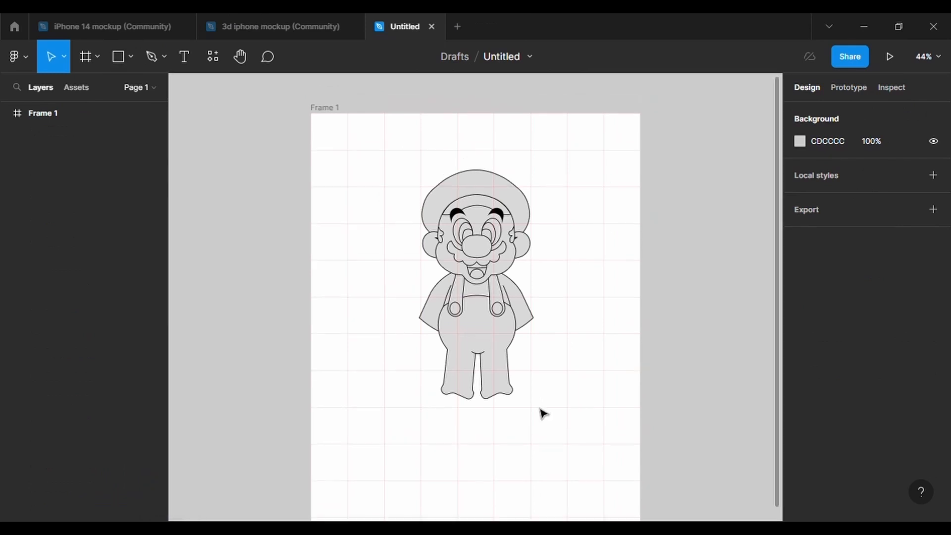
# - Draw a circle with a 70 × 24 rounded rectangle over its top beside the character, and add a black stroke to both
pyautogui.scroll(10, 486, 371)
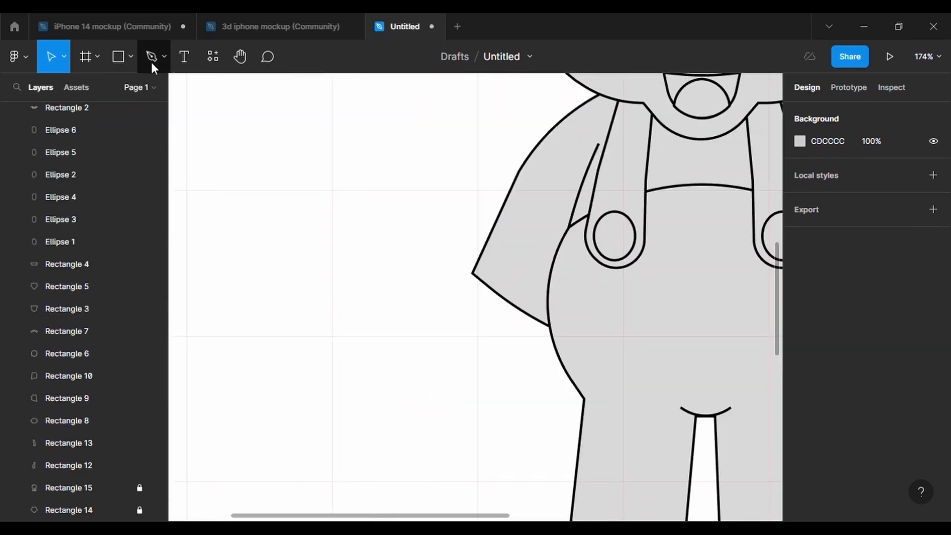
pyautogui.click(135, 58)
pyautogui.click(79, 141)
pyautogui.moveTo(242, 281); pyautogui.dragTo(341, 376)
pyautogui.press('r')
pyautogui.moveTo(247, 262)
pyautogui.mouseDown()
pyautogui.moveTo(332, 290)
pyautogui.moveTo(307, 298)
pyautogui.mouseUp()
pyautogui.click(312, 332)
pyautogui.click(933, 428)
pyautogui.click(311, 289)
pyautogui.click(933, 429)
# - Select the circle and the rounded rectangle together and combine them with a Union
pyautogui.scroll(5, 292, 321)
pyautogui.moveTo(386, 420); pyautogui.dragTo(276, 262)
pyautogui.click(521, 56)
pyautogui.click(405, 193)
# - Lower the right upper corner of the glove cuff's rounded rectangle, bend its top edge and set its corner radius to 500
pyautogui.doubleClick(352, 246)
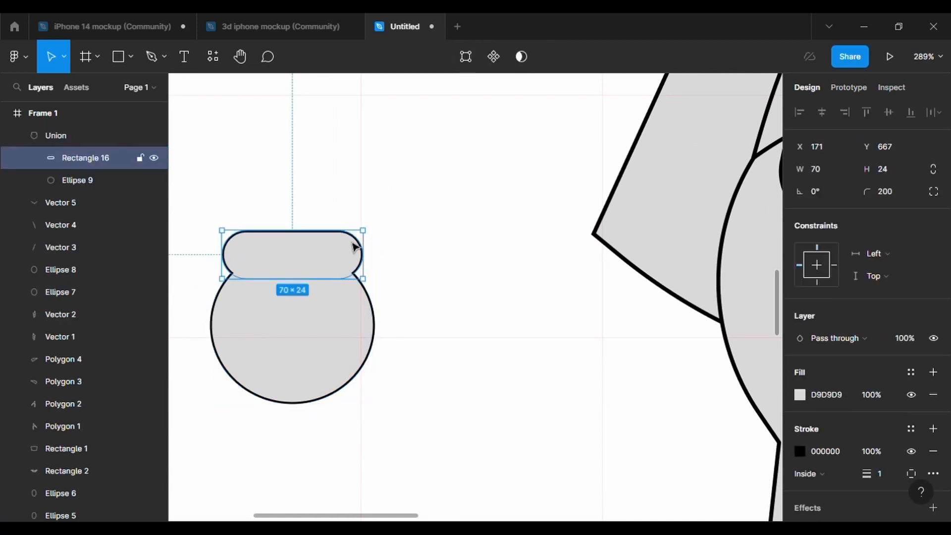
pyautogui.doubleClick(306, 240)
pyautogui.scroll(3, 306, 240)
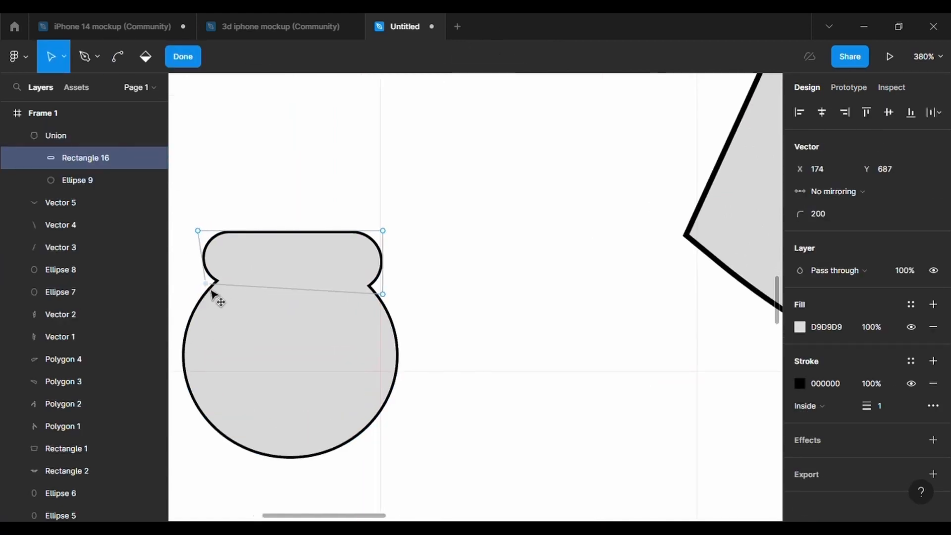
pyautogui.moveTo(383, 231); pyautogui.dragTo(385, 252)
pyautogui.moveTo(291, 242); pyautogui.dragTo(303, 241)
pyautogui.click(827, 214)
pyautogui.write('500')
pyautogui.press('Return')
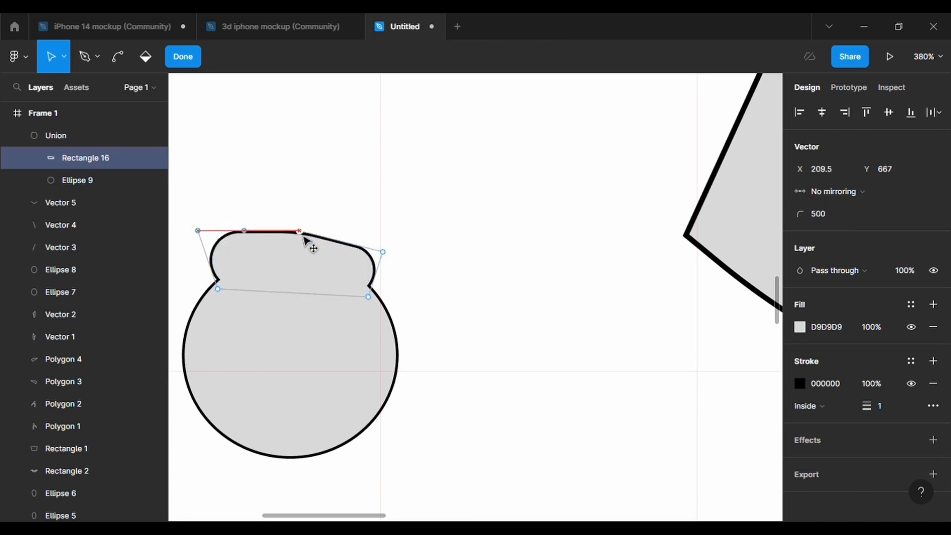
# - Move the glove's circle up so it overlaps the cuff more, making the united shape 82 × 82
pyautogui.doubleClick(506, 356)
pyautogui.moveTo(322, 297)
pyautogui.mouseDown()
pyautogui.moveTo(318, 284)
pyautogui.moveTo(311, 288)
pyautogui.mouseUp()
pyautogui.click(427, 347)
pyautogui.click(377, 361)
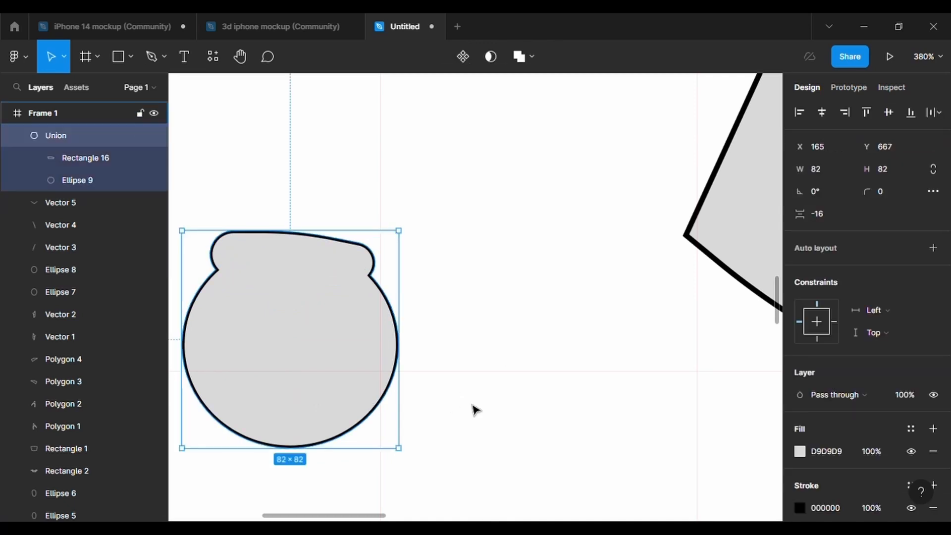
# - Move the glove to the left sleeve's end, enlarge it to about 113 × 113 and rotate it to about -22.55°
pyautogui.scroll(-3, 472, 402)
pyautogui.moveTo(377, 376); pyautogui.dragTo(632, 376)
pyautogui.moveTo(697, 447); pyautogui.dragTo(658, 467)
pyautogui.moveTo(637, 416); pyautogui.dragTo(662, 492)
pyautogui.moveTo(654, 444); pyautogui.dragTo(641, 436)
pyautogui.moveTo(650, 485); pyautogui.dragTo(658, 504)
pyautogui.moveTo(624, 441); pyautogui.dragTo(620, 451)
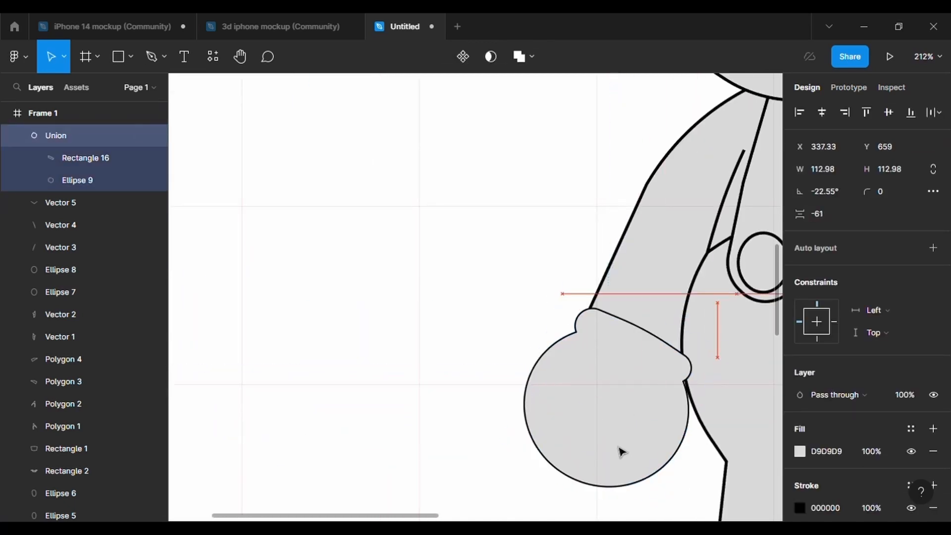
# - Unlock the sleeve shape and send it and the glove behind the body, with the glove stacked above the sleeves
pyautogui.click(517, 308)
pyautogui.scroll(-10, 99, 396)
pyautogui.click(139, 515)
pyautogui.click(605, 402)
pyautogui.keyDown('shift'); pyautogui.click(646, 253); pyautogui.keyUp('shift')
pyautogui.rightClick(647, 250)
pyautogui.click(665, 219)
pyautogui.hscroll(4, 610, 414)
pyautogui.hscroll(-2, 575, 397)
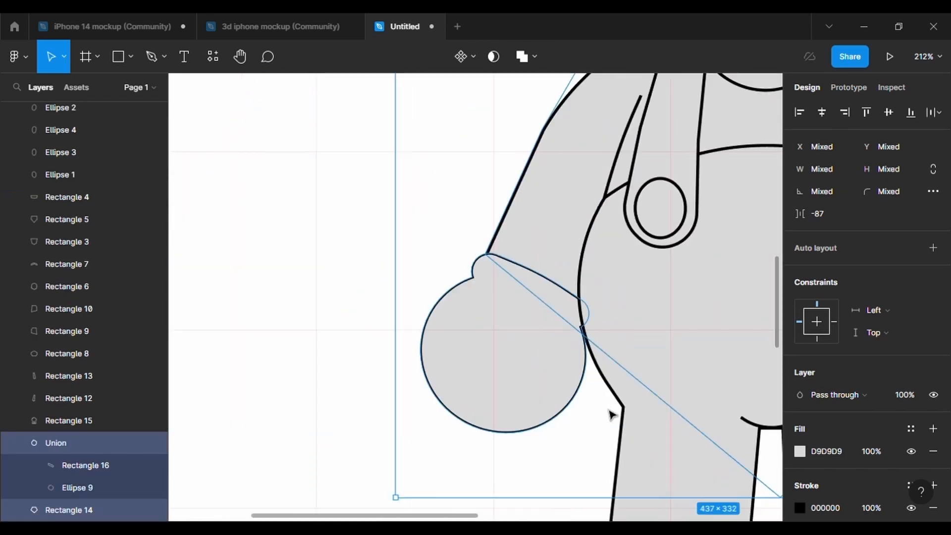
# - Set the glove outline's stroke to 2 and stretch its circle to about 124.82 × 117.3
pyautogui.click(540, 380)
pyautogui.moveTo(450, 293); pyautogui.dragTo(431, 286)
pyautogui.scroll(-2, 835, 477)
pyautogui.scroll(-1, 836, 477)
pyautogui.click(880, 401)
pyautogui.write('2')
pyautogui.press('Return')
pyautogui.moveTo(581, 383); pyautogui.dragTo(597, 388)
pyautogui.moveTo(473, 427); pyautogui.dragTo(465, 444)
# - Draw a rectangle over the lower part of the glove and give it a black stroke of 2
pyautogui.scroll(-5, 706, 397)
pyautogui.hscroll(3, 709, 407)
pyautogui.press('r')
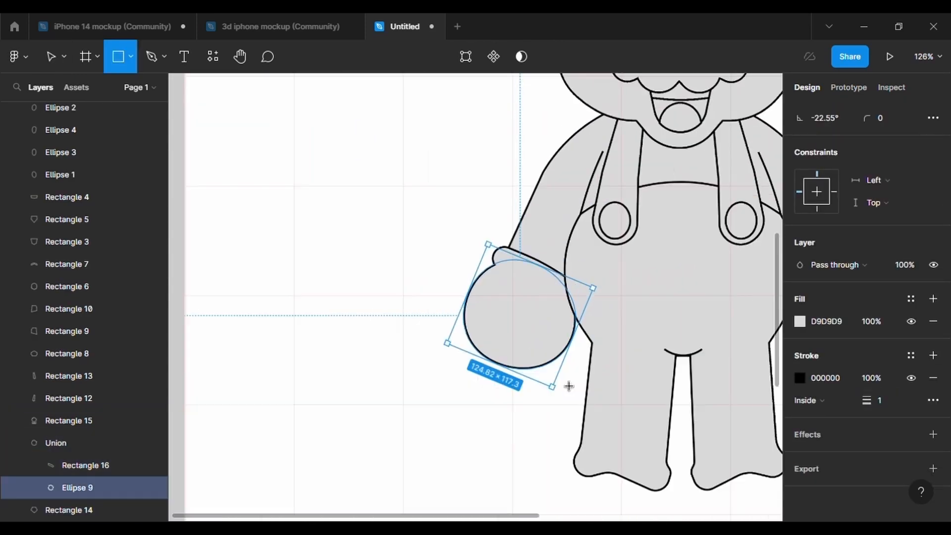
pyautogui.scroll(3, 572, 381)
pyautogui.moveTo(445, 315); pyautogui.dragTo(573, 392)
pyautogui.click(933, 399)
pyautogui.press('Return')
pyautogui.click(882, 407)
pyautogui.write('2')
pyautogui.press('Return')
# - Raise the new rectangle's corner nearest the body and combine the rectangle with the glove using Union
pyautogui.scroll(6, 488, 438)
pyautogui.moveTo(647, 214); pyautogui.dragTo(678, 163)
pyautogui.press('Return')
pyautogui.scroll(2, 362, 340)
pyautogui.scroll(-2, 362, 336)
pyautogui.moveTo(327, 130); pyautogui.dragTo(520, 396)
pyautogui.click(355, 342)
pyautogui.moveTo(329, 298); pyautogui.dragTo(426, 369)
pyautogui.click(519, 58)
# - Add and move points on the glove rectangle to extend its side behind the leg and notch its lower edge
pyautogui.press('Return')
pyautogui.scroll(1, 559, 341)
pyautogui.scroll(-2, 559, 341)
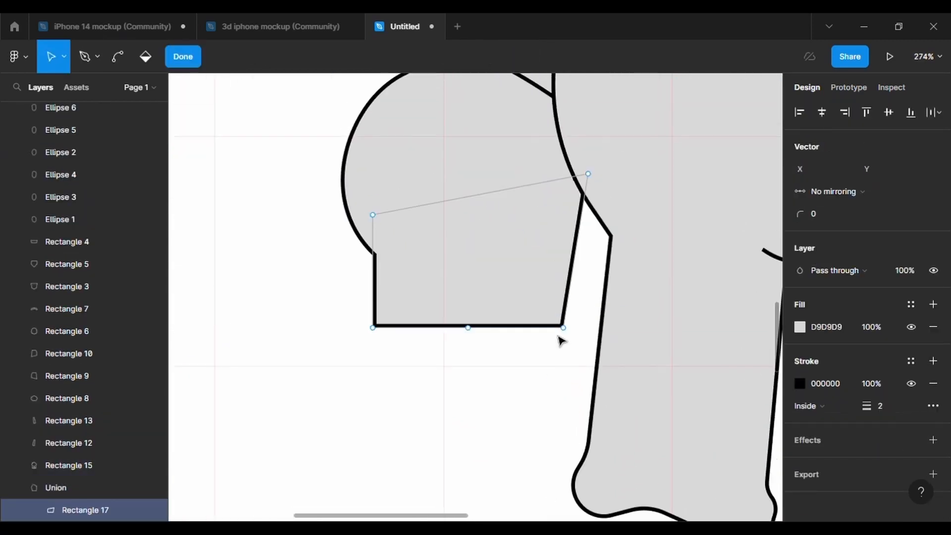
pyautogui.moveTo(602, 228); pyautogui.dragTo(617, 228)
pyautogui.scroll(-4, 619, 231)
pyautogui.scroll(3, 619, 232)
pyautogui.click(573, 314)
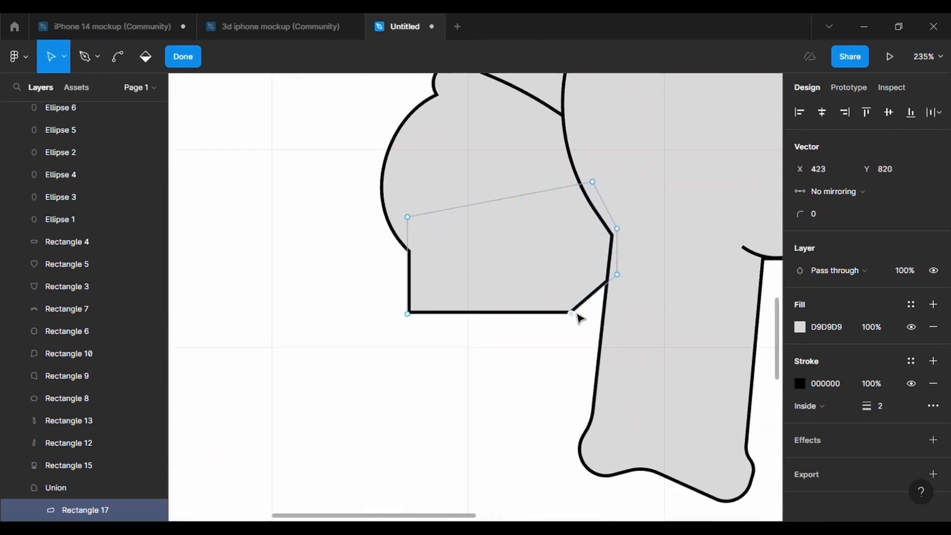
pyautogui.moveTo(563, 258); pyautogui.dragTo(554, 276)
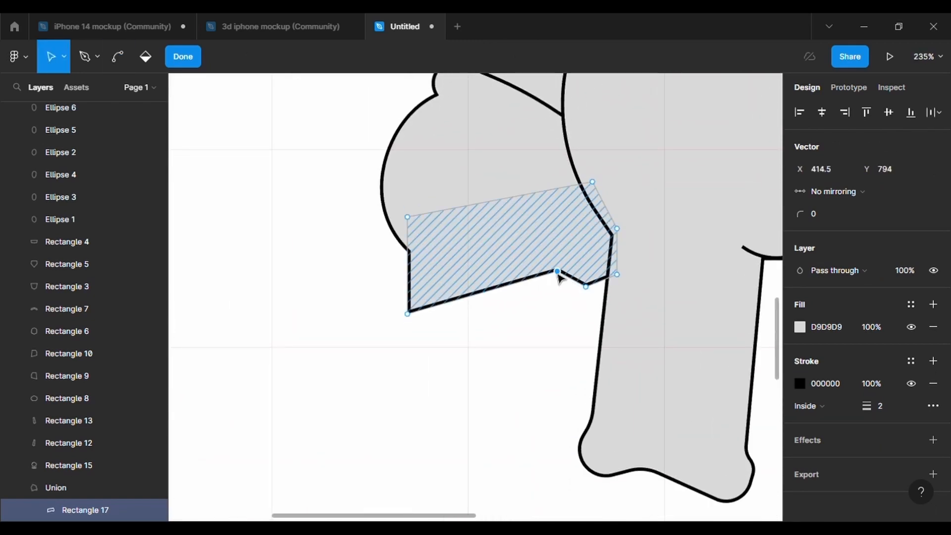
# - Reshape the glove rectangle's lower edge into finger bulges with additional points and round them with a corner radius of 500
pyautogui.click(410, 314)
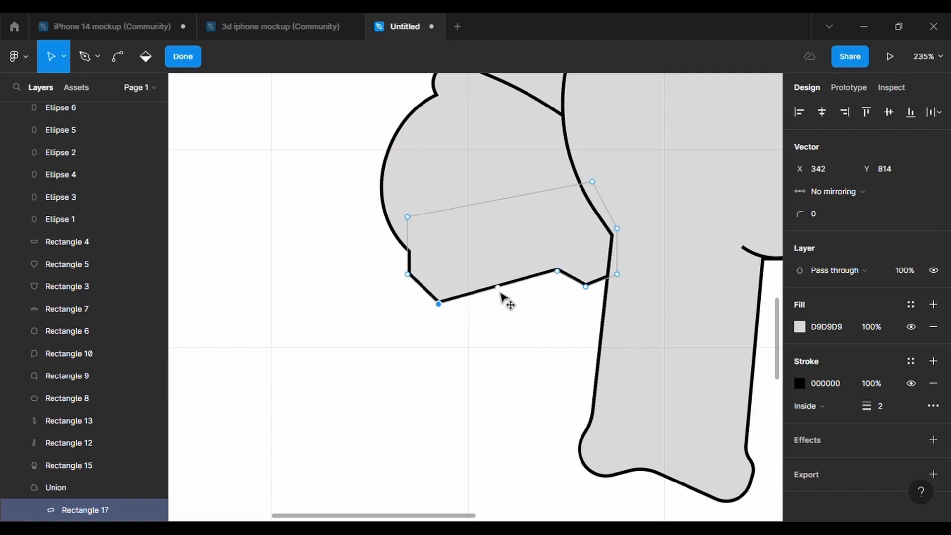
pyautogui.moveTo(506, 344); pyautogui.dragTo(568, 307)
pyautogui.write('500')
pyautogui.press('Return')
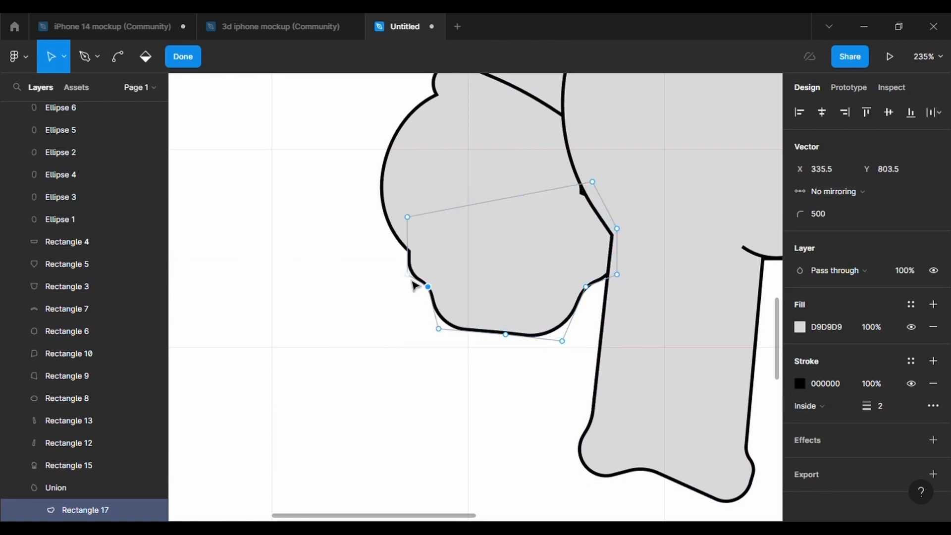
# - Adjust the outer finger points and set the corner radius of the notch between the two outer fingers to 0
pyautogui.moveTo(444, 305)
pyautogui.mouseDown()
pyautogui.moveTo(438, 310)
pyautogui.moveTo(438, 289)
pyautogui.mouseUp()
pyautogui.click(428, 286)
pyautogui.click(818, 214)
pyautogui.write('0')
pyautogui.press('Return')
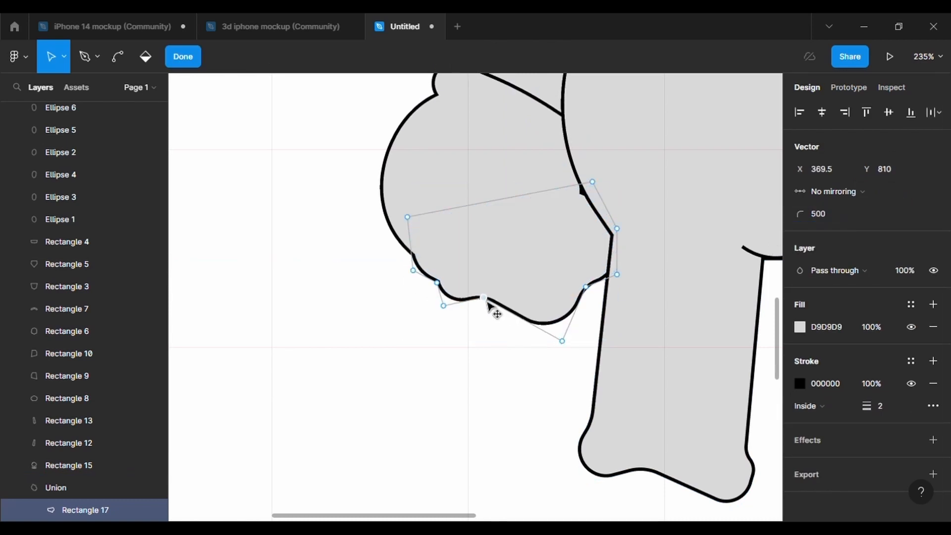
# - Reposition the large finger's points to round its bulge and sharpen the notch beside the leg with a corner radius of 0
pyautogui.click(467, 306)
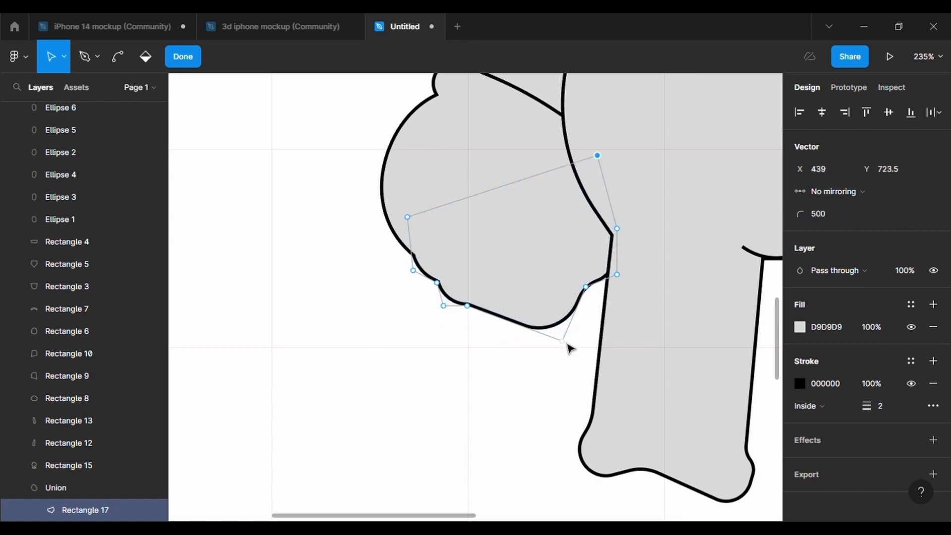
pyautogui.moveTo(481, 313); pyautogui.dragTo(486, 313)
pyautogui.moveTo(585, 288); pyautogui.dragTo(582, 285)
pyautogui.hotkey('ctrl', 'z')
pyautogui.click(617, 275)
pyautogui.click(835, 221)
pyautogui.click(580, 282)
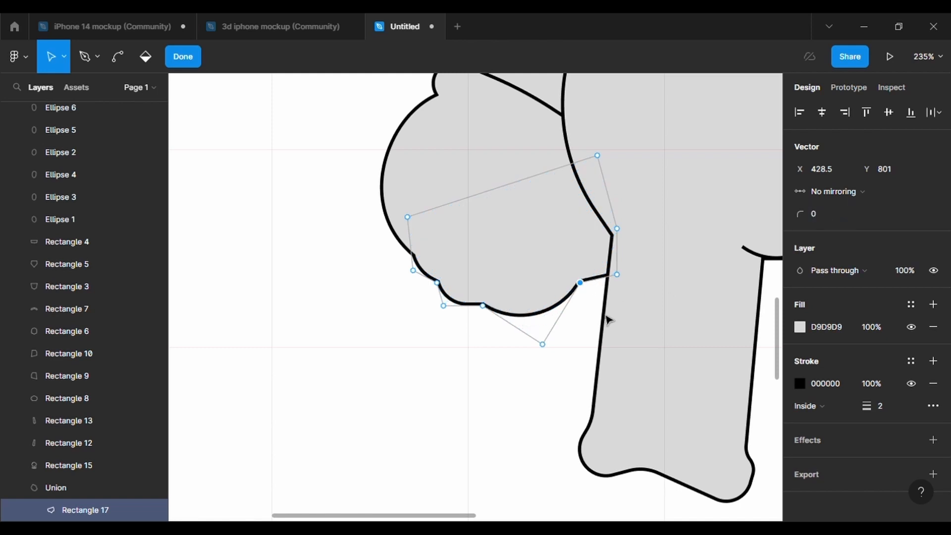
pyautogui.moveTo(587, 287); pyautogui.dragTo(562, 363)
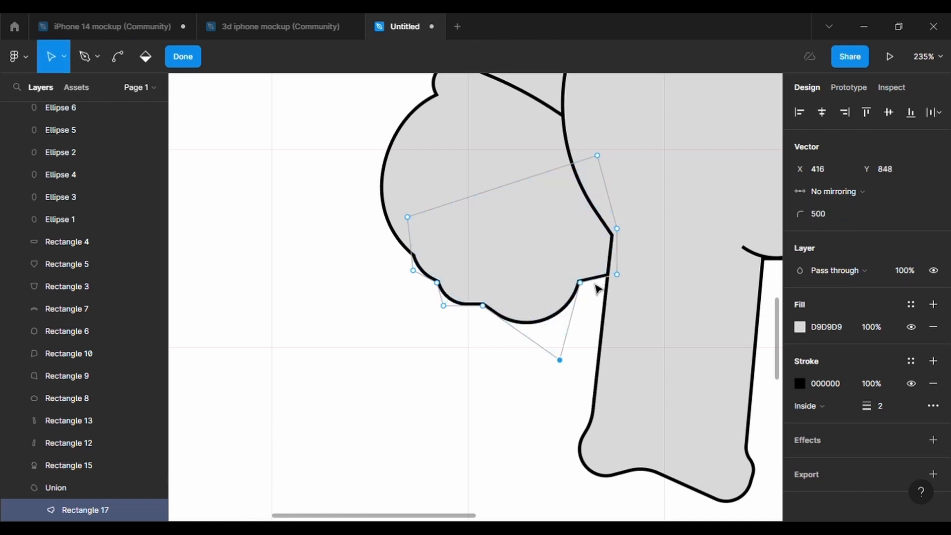
# - Curve the short glove edge between the large finger and the leg by adding a point below it
pyautogui.press('Escape')
pyautogui.scroll(3, 590, 279)
pyautogui.click(466, 56)
pyautogui.moveTo(606, 280); pyautogui.dragTo(607, 295)
pyautogui.scroll(-6, 525, 201)
pyautogui.press('Escape')
pyautogui.scroll(3, 529, 331)
pyautogui.click(397, 386)
pyautogui.scroll(3, 518, 369)
pyautogui.click(525, 348)
pyautogui.doubleClick(524, 348)
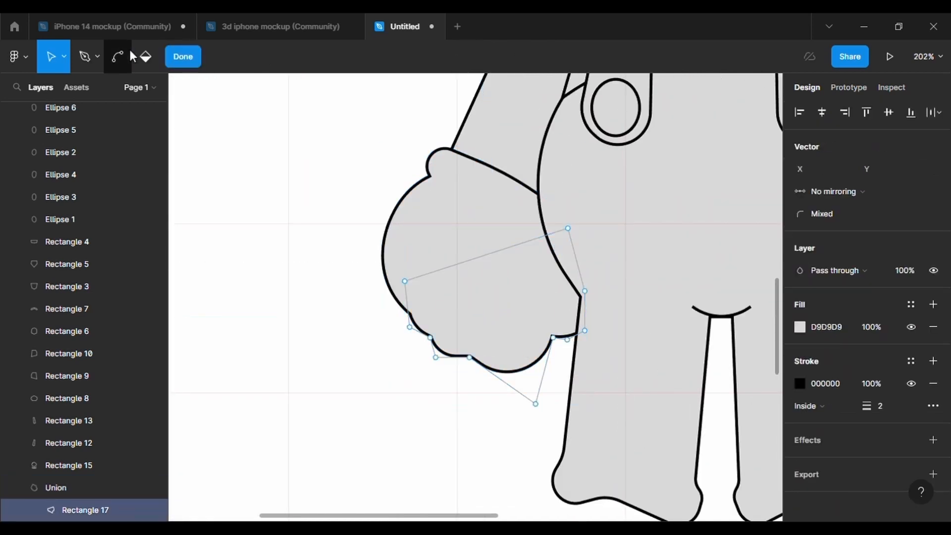
pyautogui.press('Escape')
# - Draw an open four-point crease from the notch into the large finger with the Pen tool and move its layer above the glove union
pyautogui.click(153, 62)
pyautogui.scroll(3, 575, 337)
pyautogui.click(540, 338)
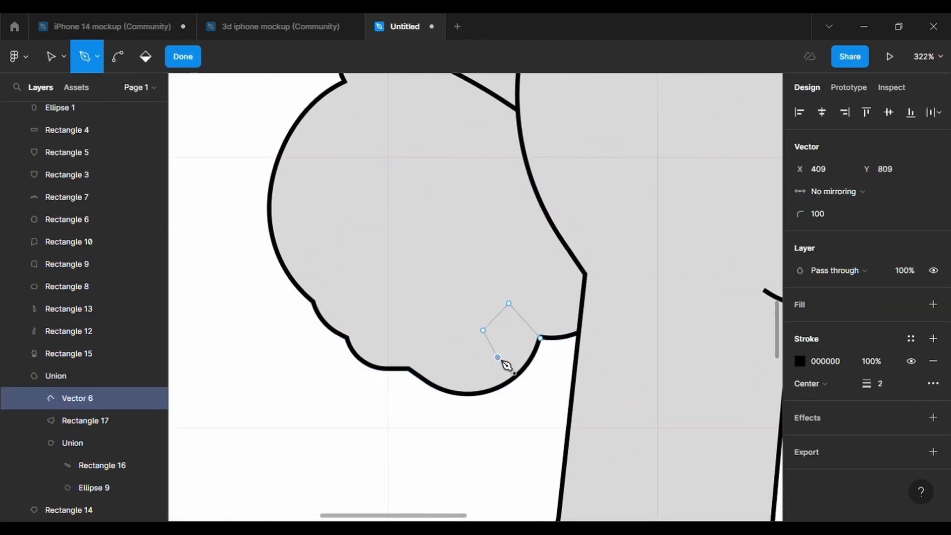
pyautogui.press('Escape')
pyautogui.rightClick(89, 399)
pyautogui.click(127, 203)
pyautogui.moveTo(119, 399); pyautogui.dragTo(118, 368)
# - Reshape the thumb crease into two inward curves meeting at a raised peak, with sharp corners of radius 0
pyautogui.click(460, 59)
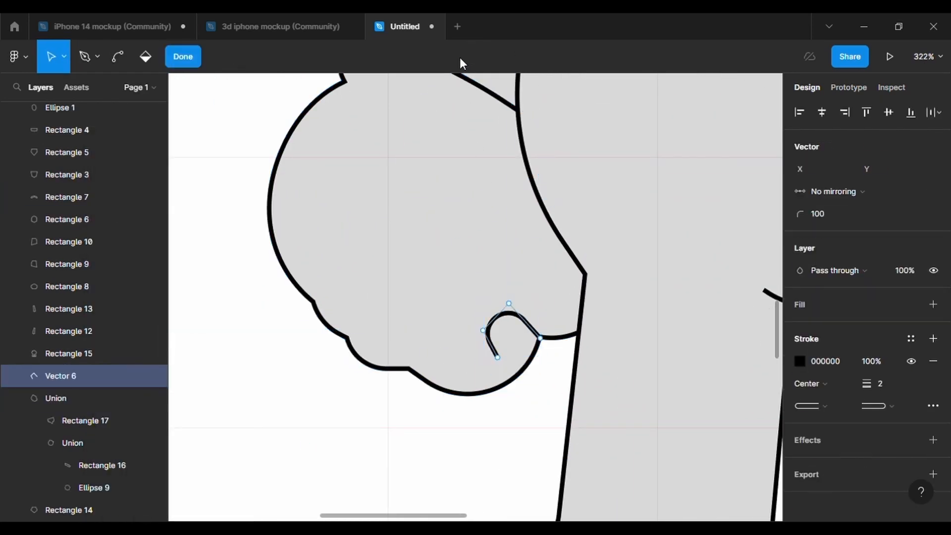
pyautogui.scroll(2, 496, 318)
pyautogui.moveTo(497, 317); pyautogui.dragTo(504, 328)
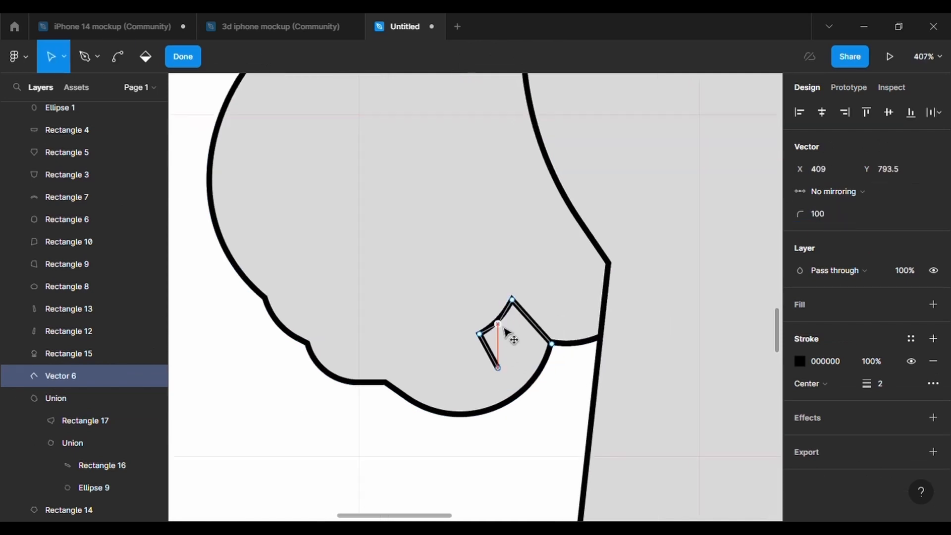
pyautogui.scroll(3, 543, 337)
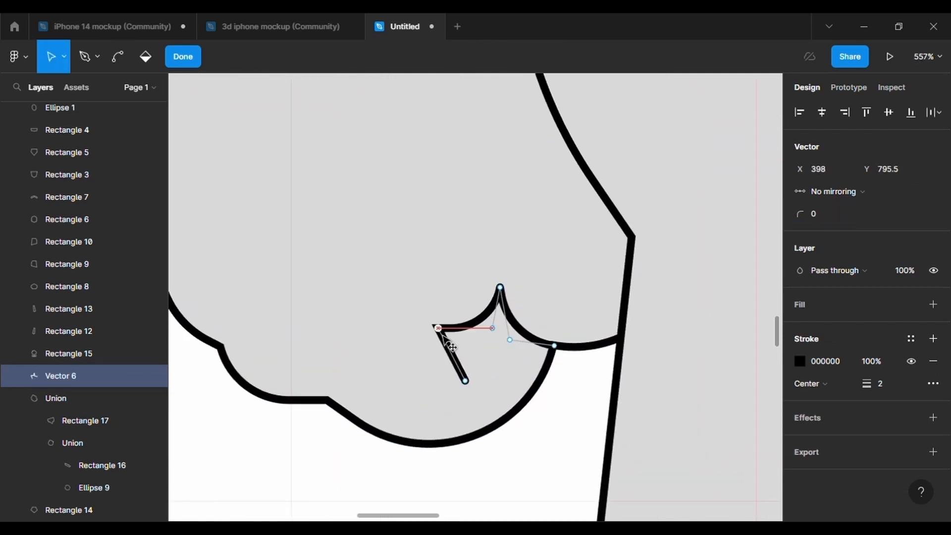
pyautogui.scroll(-6, 422, 479)
pyautogui.moveTo(466, 381); pyautogui.dragTo(448, 364)
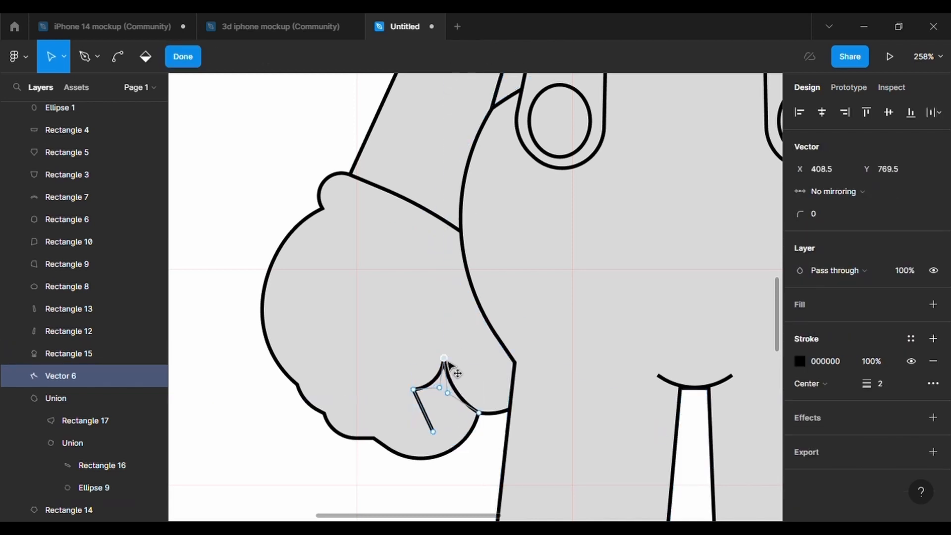
# - Add a point to the thumb crease's longer side and adjust it so the line runs smoothly into the notch
pyautogui.doubleClick(468, 510)
pyautogui.doubleClick(460, 394)
pyautogui.scroll(4, 477, 340)
pyautogui.scroll(-2, 483, 349)
pyautogui.click(444, 381)
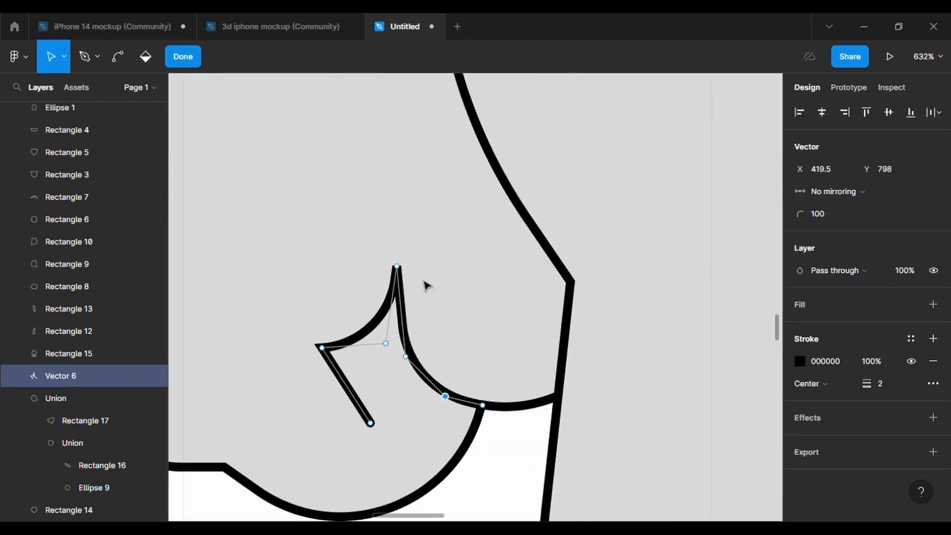
# - Draw a short curved crease with the Pen tool from the notch at the large finger's outer side up into the glove
pyautogui.scroll(-6, 447, 464)
pyautogui.click(85, 57)
pyautogui.press('Escape')
pyautogui.press('p')
pyautogui.scroll(5, 377, 475)
pyautogui.click(336, 396)
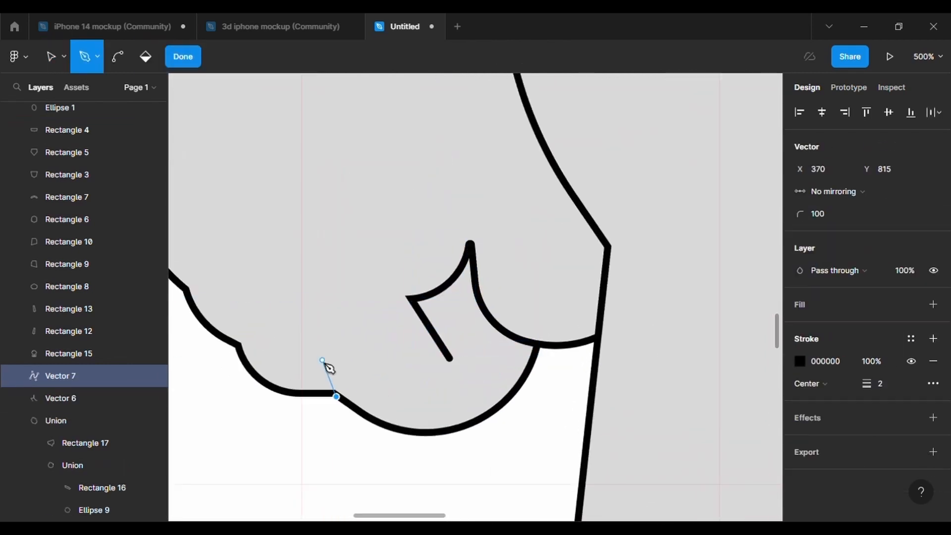
pyautogui.click(308, 352)
pyautogui.click(183, 57)
pyautogui.doubleClick(323, 375)
pyautogui.moveTo(323, 375); pyautogui.dragTo(309, 381)
pyautogui.scroll(3, 314, 384)
pyautogui.moveTo(349, 403); pyautogui.dragTo(355, 402)
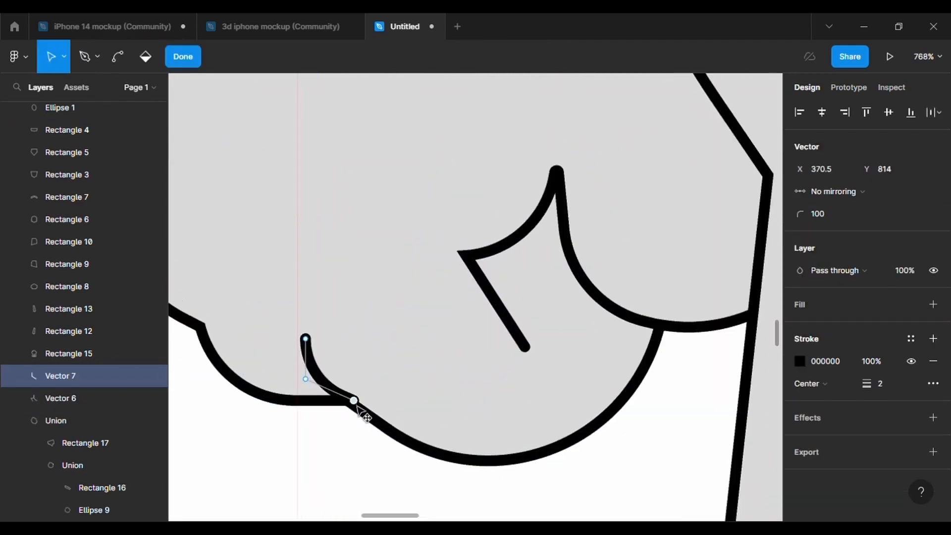
pyautogui.scroll(-6, 322, 377)
pyautogui.press('Escape')
pyautogui.press('Escape')
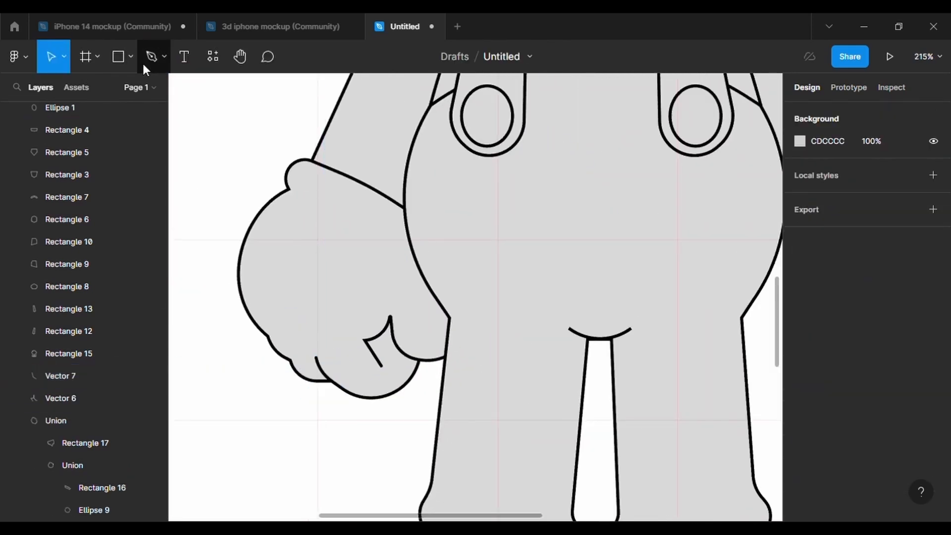
# - Draw a second short curved crease with the Pen tool from the notch between the two outer fingers into the glove
pyautogui.press('p')
pyautogui.scroll(5, 320, 314)
pyautogui.click(362, 350)
pyautogui.click(341, 274)
pyautogui.press('Escape')
pyautogui.press('Escape')
pyautogui.doubleClick(355, 316)
pyautogui.moveTo(351, 313); pyautogui.dragTo(342, 312)
pyautogui.click(364, 351)
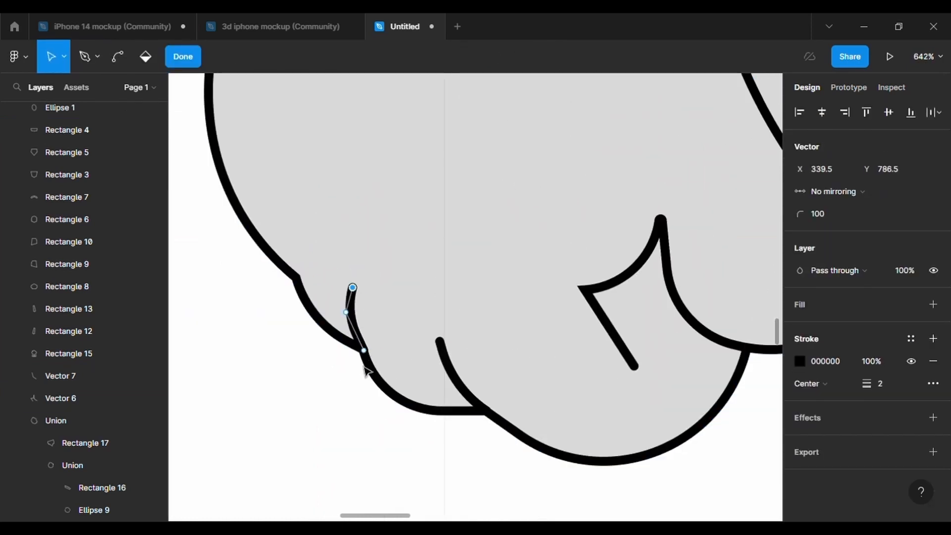
# - Adjust the second crease's lower point so the line meets the notch between the two outer fingers
pyautogui.scroll(5, 359, 295)
pyautogui.moveTo(362, 328); pyautogui.dragTo(370, 337)
pyautogui.scroll(-6, 429, 355)
pyautogui.moveTo(404, 298); pyautogui.dragTo(406, 291)
pyautogui.press('Escape')
pyautogui.press('Escape')
# - Draw a third short crease with the Pen tool from the uppermost finger notch up into the glove
pyautogui.press('p')
pyautogui.scroll(4, 387, 286)
pyautogui.click(318, 299)
pyautogui.click(305, 200)
pyautogui.press('Escape')
pyautogui.press('Escape')
# - Bend the third crease into a slight curve that matches the other finger creases
pyautogui.click(459, 59)
pyautogui.moveTo(310, 249); pyautogui.dragTo(304, 248)
pyautogui.moveTo(317, 298); pyautogui.dragTo(382, 310)
pyautogui.press('Escape')
pyautogui.press('Escape')
pyautogui.click(407, 260)
pyautogui.scroll(-8, 407, 260)
pyautogui.hotkey('ctrl', 'z')
pyautogui.hotkey('ctrl', 'z')
# - Draw a small triangle on the back of the glove with the Polygon tool and give it a stroke of 2
pyautogui.click(131, 56)
pyautogui.click(140, 161)
pyautogui.scroll(2, 414, 245)
pyautogui.moveTo(393, 178); pyautogui.dragTo(414, 230)
pyautogui.click(464, 56)
pyautogui.click(933, 360)
pyautogui.click(886, 405)
pyautogui.write('2')
pyautogui.press('Return')
# - Round the triangle's base corners with a radius of 200 and shift the shape toward the glove's outer edge
pyautogui.scroll(4, 459, 257)
pyautogui.doubleClick(459, 258)
pyautogui.moveTo(248, 117); pyautogui.dragTo(354, 216)
pyautogui.doubleClick(365, 181)
pyautogui.write('200')
pyautogui.press('Return')
pyautogui.press('Escape')
pyautogui.press('Escape')
pyautogui.moveTo(357, 184); pyautogui.dragTo(332, 158)
# - Add a point on each long side of the drop shape and round both points together
pyautogui.scroll(3, 301, 179)
pyautogui.doubleClick(335, 164)
pyautogui.keyDown('shift'); pyautogui.click(323, 150); pyautogui.keyUp('shift')
pyautogui.click(837, 216)
pyautogui.write('2')
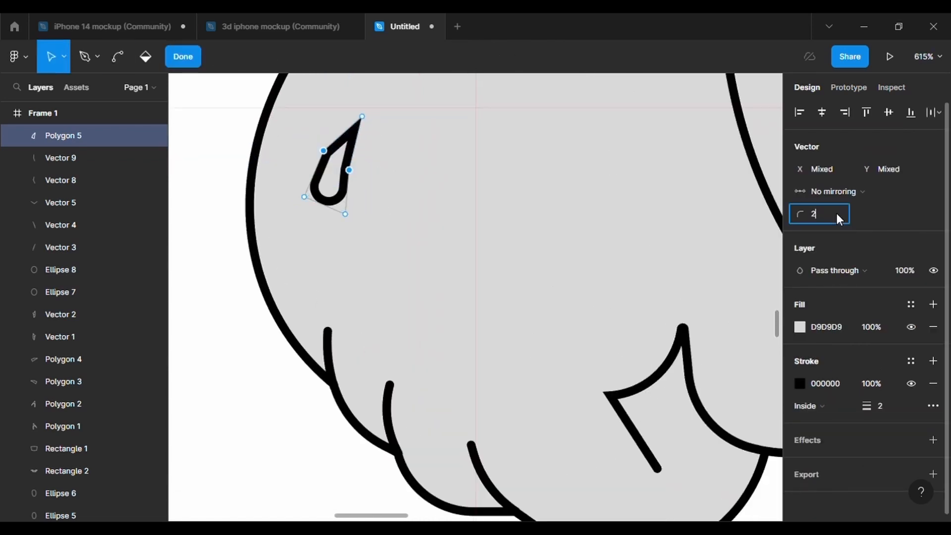
pyautogui.press('Return')
pyautogui.click(355, 247)
# - Change the drop shape's fill from grey to solid black
pyautogui.doubleClick(344, 185)
pyautogui.click(800, 327)
pyautogui.moveTo(659, 278); pyautogui.dragTo(616, 338)
pyautogui.click(454, 306)
# - Duplicate the black drop to place two more side by side across the back of the glove
pyautogui.hotkey('ctrl', 'd')
pyautogui.moveTo(342, 178); pyautogui.dragTo(446, 247)
pyautogui.scroll(-5, 416, 229)
pyautogui.scroll(2, 420, 211)
pyautogui.hotkey('ctrl', 'z')
pyautogui.scroll(-5, 424, 244)
pyautogui.scroll(3, 452, 246)
pyautogui.click(366, 224)
pyautogui.moveTo(366, 224); pyautogui.dragTo(384, 207)
# - Edit the middle drop's points to make it an upright teardrop with a fuller base
pyautogui.click(392, 239)
pyautogui.press('Return')
pyautogui.press('Escape')
pyautogui.press('Return')
pyautogui.scroll(3, 410, 234)
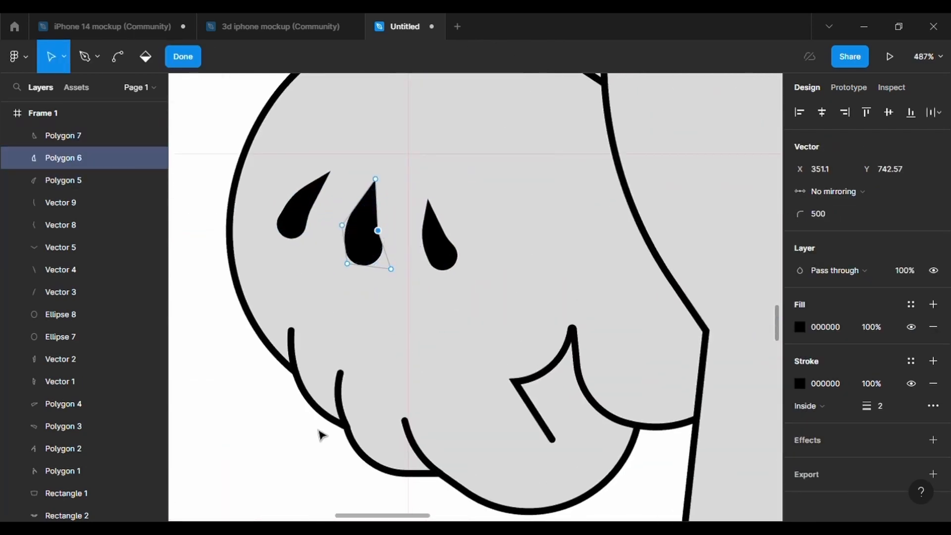
pyautogui.doubleClick(321, 435)
# - Add a point on the outer side of the first drop, near its rounded base
pyautogui.click(293, 218)
pyautogui.click(468, 57)
pyautogui.press('Escape')
pyautogui.click(468, 58)
pyautogui.scroll(2, 282, 238)
pyautogui.click(283, 197)
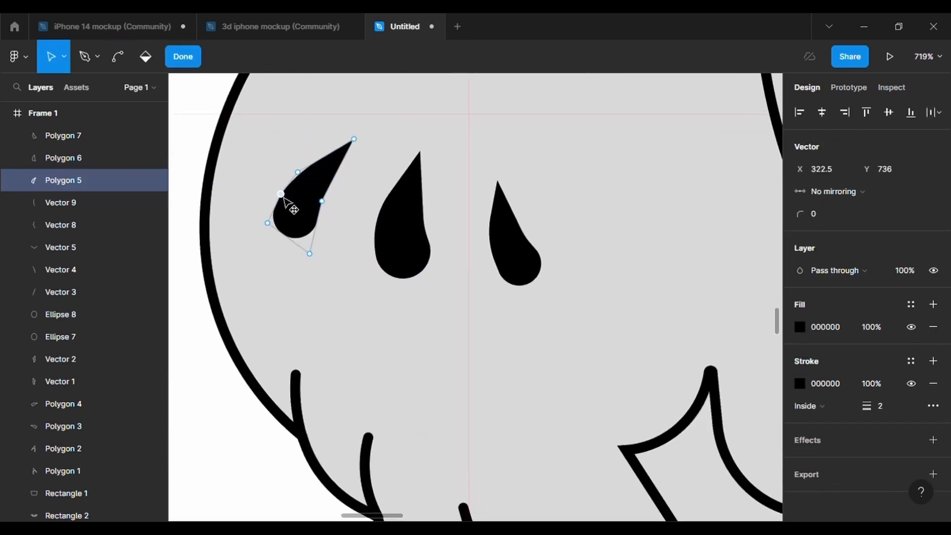
pyautogui.press('Escape')
pyautogui.press('Escape')
pyautogui.scroll(-6, 462, 306)
# - Draw a short curved crease with the Pen tool from the notch below the cuff into the top of the glove
pyautogui.press('p')
pyautogui.scroll(5, 448, 221)
pyautogui.click(382, 185)
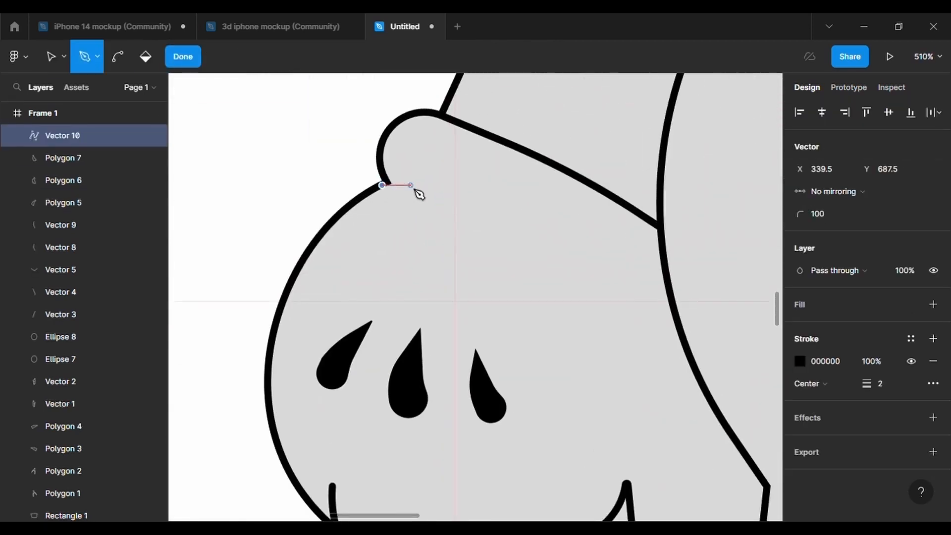
pyautogui.press('Escape')
pyautogui.press('Escape')
pyautogui.click(615, 253)
pyautogui.doubleClick(417, 191)
pyautogui.scroll(4, 388, 194)
pyautogui.moveTo(374, 173); pyautogui.dragTo(378, 163)
pyautogui.press('Escape')
pyautogui.press('Escape')
# - Try a short slanted Pen line, about 18.5 × 10, across the edge between the glove and the overalls
pyautogui.scroll(-6, 466, 286)
pyautogui.click(157, 61)
pyautogui.click(667, 340)
pyautogui.click(620, 313)
pyautogui.press('Escape')
pyautogui.press('Escape')
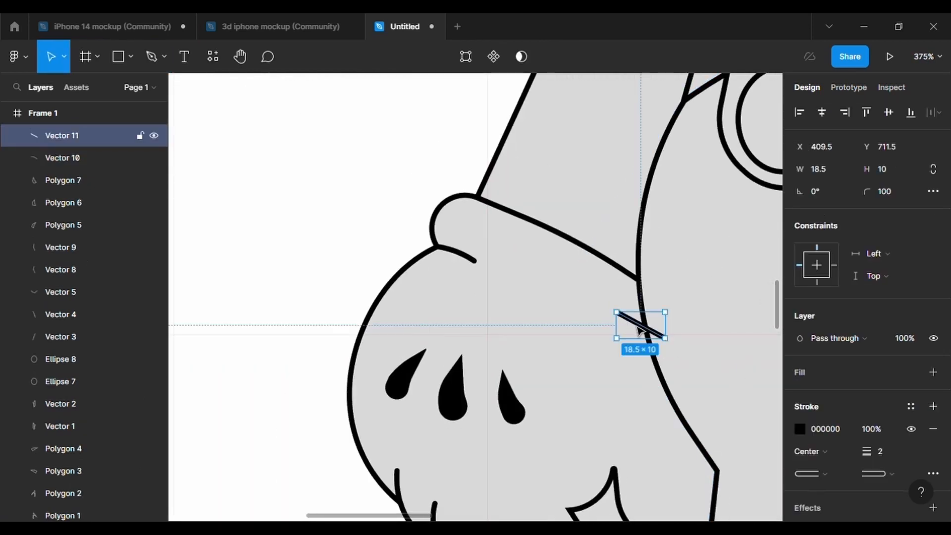
pyautogui.scroll(-4, 718, 343)
pyautogui.scroll(3, 721, 347)
# - Try changing the stacking order of the glove pieces, undo it, and delete the short slanted line
pyautogui.moveTo(415, 151); pyautogui.dragTo(631, 341)
pyautogui.rightClick(616, 327)
pyautogui.click(659, 225)
pyautogui.hotkey('ctrl', 'z')
pyautogui.moveTo(367, 168); pyautogui.dragTo(644, 516)
pyautogui.press('[')
pyautogui.hotkey('ctrl', 'z')
pyautogui.click(384, 232)
pyautogui.scroll(-3, 383, 232)
pyautogui.press('Delete')
pyautogui.scroll(-5, 533, 280)
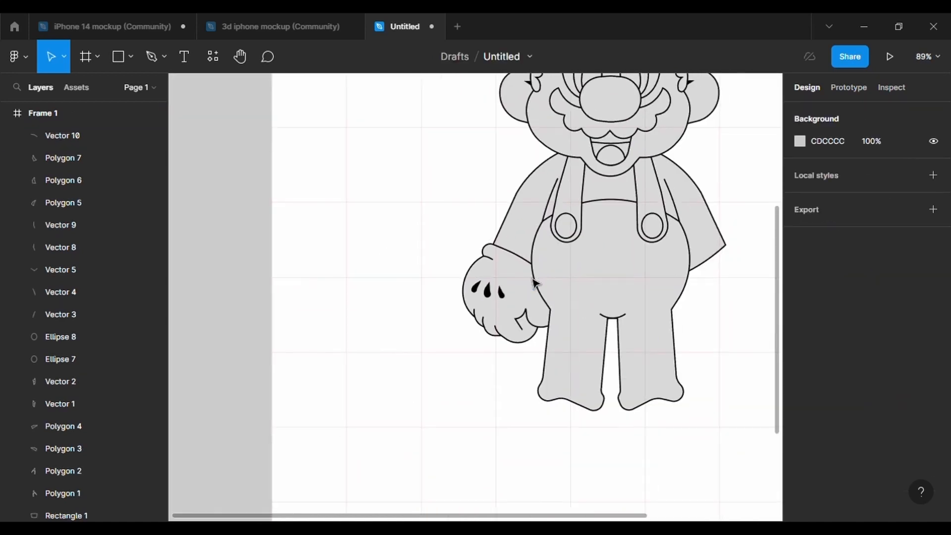
# - Duplicate the whole glove with its creases and drops, leaving out the body shapes, and flip the copy horizontally
pyautogui.moveTo(410, 208); pyautogui.dragTo(548, 345)
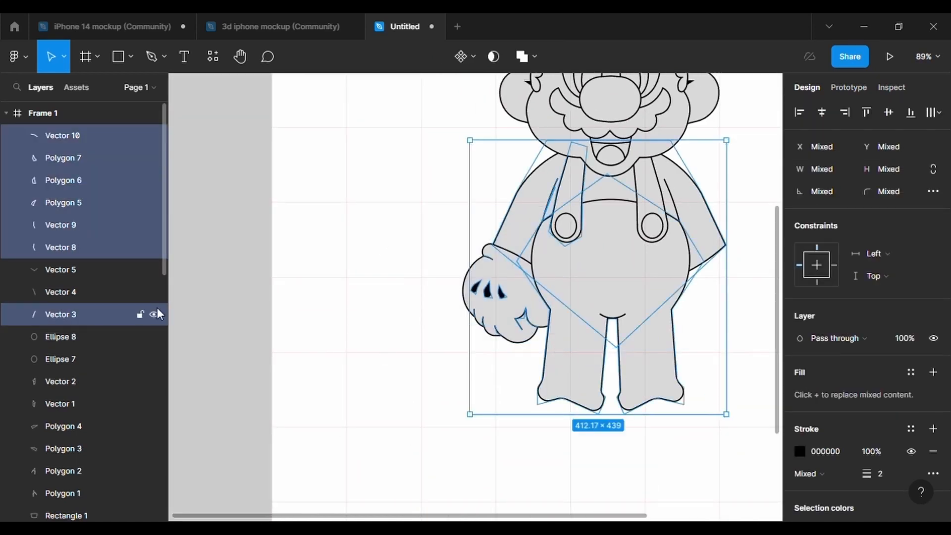
pyautogui.hotkey('ctrl', 'z')
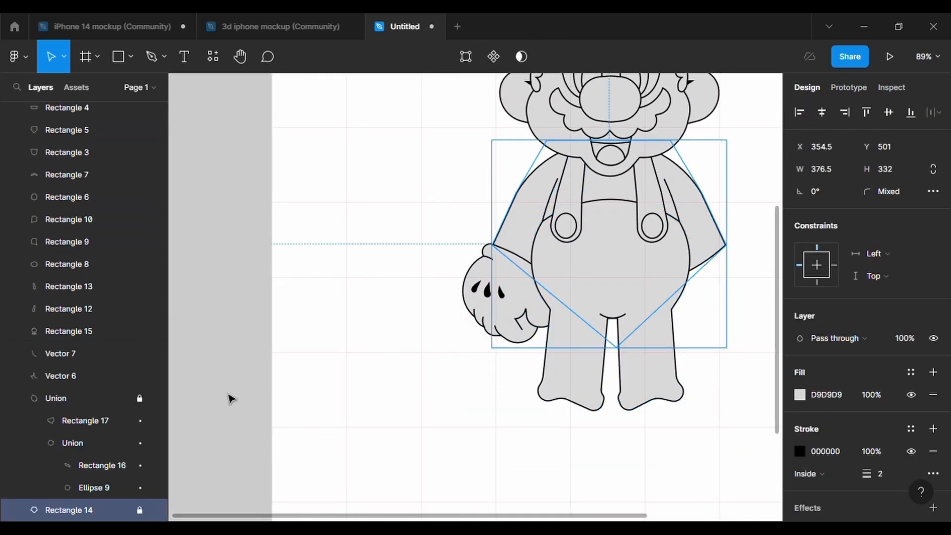
pyautogui.click(141, 331)
pyautogui.moveTo(389, 235); pyautogui.dragTo(547, 352)
pyautogui.hotkey('ctrl', 'd')
pyautogui.hotkey('shift', 'h')
# - Move the flipped glove straight across to the end of the opposite sleeve
pyautogui.hotkey('shift', 'Right')
pyautogui.hotkey('shift', 'Right')
pyautogui.hotkey('shift', 'Right')
pyautogui.hotkey('shift', 'Right')
pyautogui.hotkey('shift', 'Right')
pyautogui.hotkey('shift', 'Right')
pyautogui.hotkey('shift', 'Right')
pyautogui.hotkey('shift', 'Right')
pyautogui.hotkey('shift', 'Right')
pyautogui.hotkey('shift', 'Right')
pyautogui.hotkey('shift', 'Right')
pyautogui.hotkey('shift', 'Right')
pyautogui.hotkey('shift', 'Right')
pyautogui.hotkey('shift', 'Right')
pyautogui.hotkey('shift', 'Right')
pyautogui.hotkey('shift', 'Right')
pyautogui.hotkey('shift', 'Right')
pyautogui.hotkey('shift', 'Right')
pyautogui.hotkey('shift', 'Right')
pyautogui.hotkey('shift', 'Right')
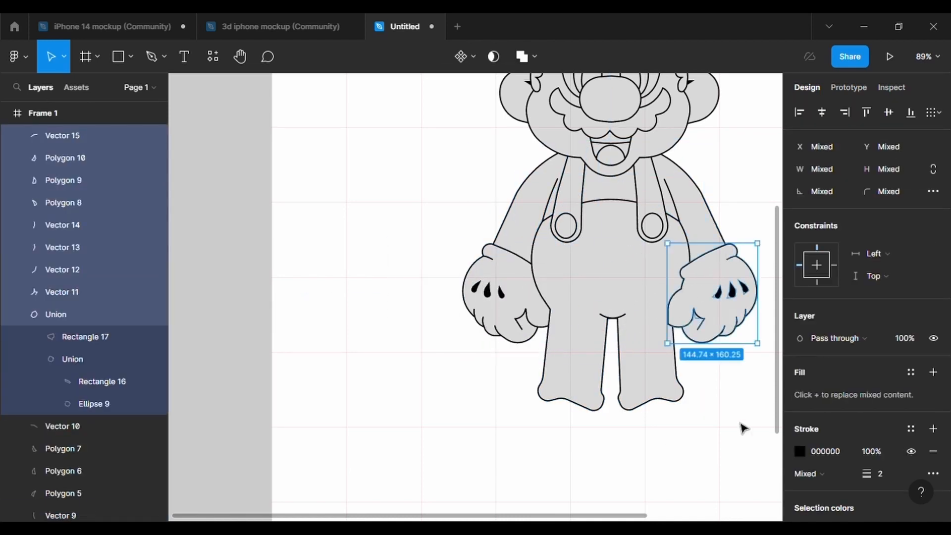
pyautogui.click(741, 424)
# - Select the mirrored glove's pieces and send them behind the overalls
pyautogui.scroll(-12, 136, 411)
pyautogui.click(140, 333)
pyautogui.moveTo(750, 161); pyautogui.dragTo(713, 312)
pyautogui.rightClick(710, 302)
pyautogui.click(751, 218)
pyautogui.click(729, 374)
# - Draw a rectangle about 123 × 75 below the legs and an ellipse about 101 × 102 overlapping its outer end
pyautogui.scroll(-3, 729, 374)
pyautogui.scroll(2, 731, 375)
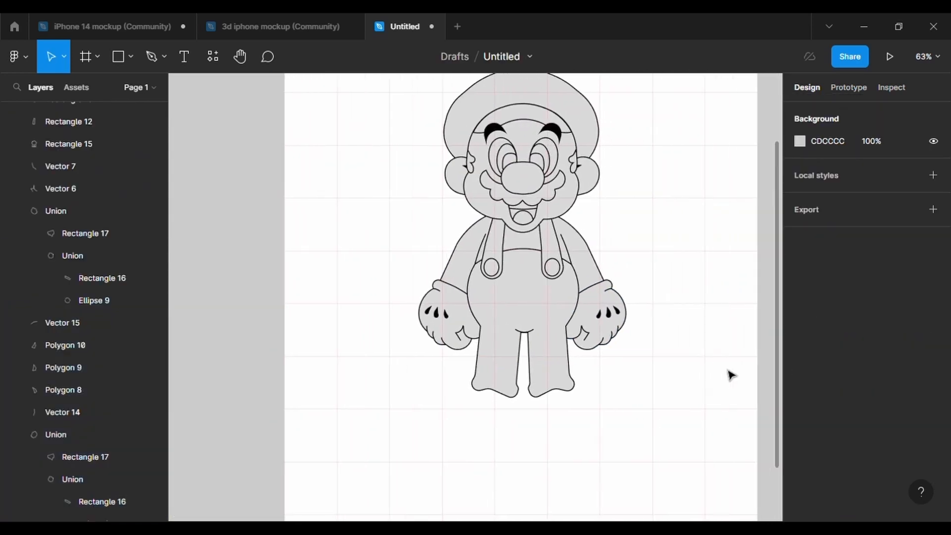
pyautogui.scroll(5, 579, 378)
pyautogui.scroll(-2, 584, 380)
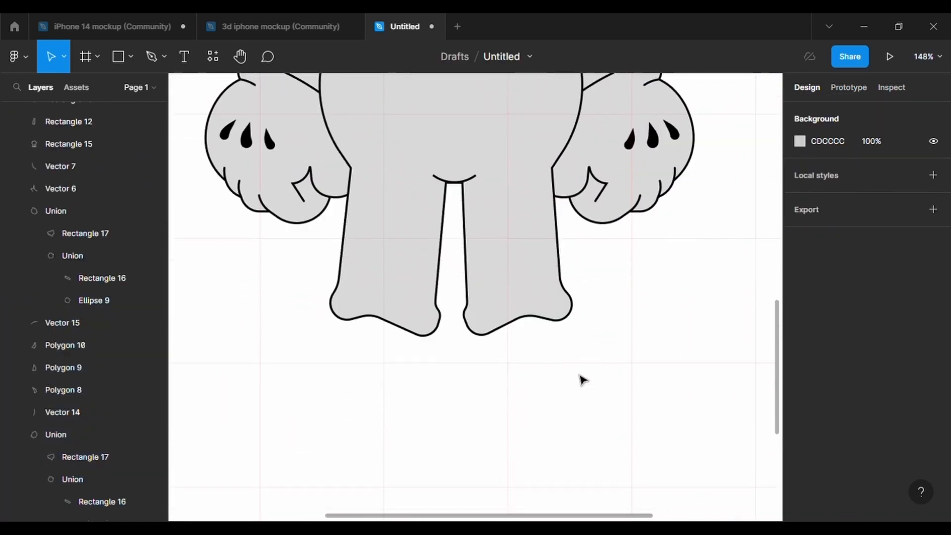
pyautogui.moveTo(319, 381); pyautogui.dragTo(446, 458)
pyautogui.click(130, 57)
pyautogui.click(145, 143)
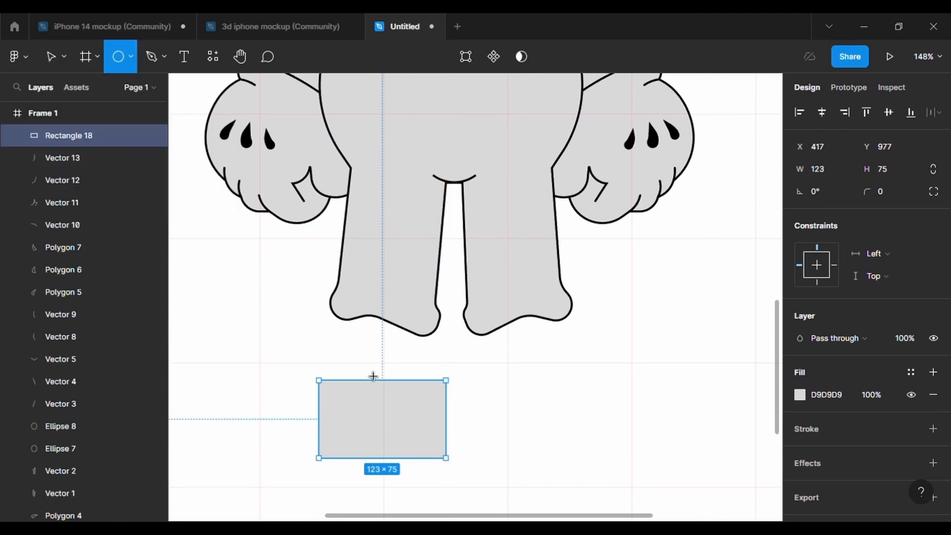
pyautogui.moveTo(298, 358); pyautogui.dragTo(392, 426)
pyautogui.moveTo(394, 461); pyautogui.dragTo(403, 463)
pyautogui.moveTo(368, 446); pyautogui.dragTo(362, 445)
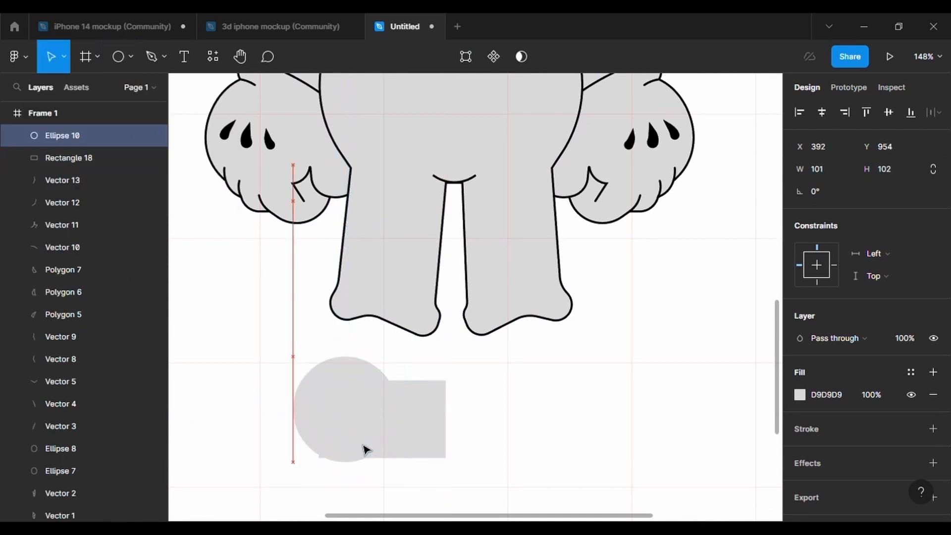
# - Unite the rectangle and ellipse into one shoe shape and give it a black stroke of 2
pyautogui.moveTo(581, 442)
pyautogui.mouseDown()
pyautogui.moveTo(317, 401)
pyautogui.moveTo(340, 422)
pyautogui.moveTo(321, 325)
pyautogui.mouseUp()
pyautogui.click(519, 56)
pyautogui.click(873, 488)
pyautogui.scroll(-1, 873, 492)
pyautogui.click(881, 488)
pyautogui.write('2')
pyautogui.press('Return')
# - Send the shoe shape to the back and position it beneath the trouser leg directly above it
pyautogui.doubleClick(367, 437)
pyautogui.scroll(2, 437, 422)
pyautogui.click(462, 432)
pyautogui.press('[')
pyautogui.moveTo(369, 349); pyautogui.dragTo(361, 342)
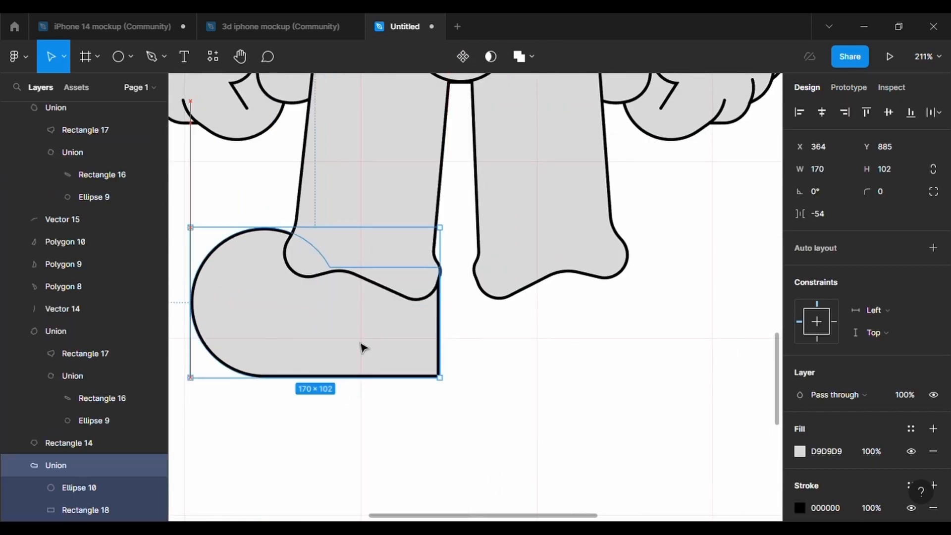
# - Reshape the rectangular part of the shoe into a tapered heel with rounded corners, setting the bottom middle point's radius to 200
pyautogui.doubleClick(411, 332)
pyautogui.press('Return')
pyautogui.click(439, 376)
pyautogui.click(829, 215)
pyautogui.write('300')
pyautogui.press('Return')
pyautogui.click(828, 215)
pyautogui.press('BackSpace')
pyautogui.write('80')
pyautogui.press('Return')
pyautogui.moveTo(440, 378); pyautogui.dragTo(445, 308)
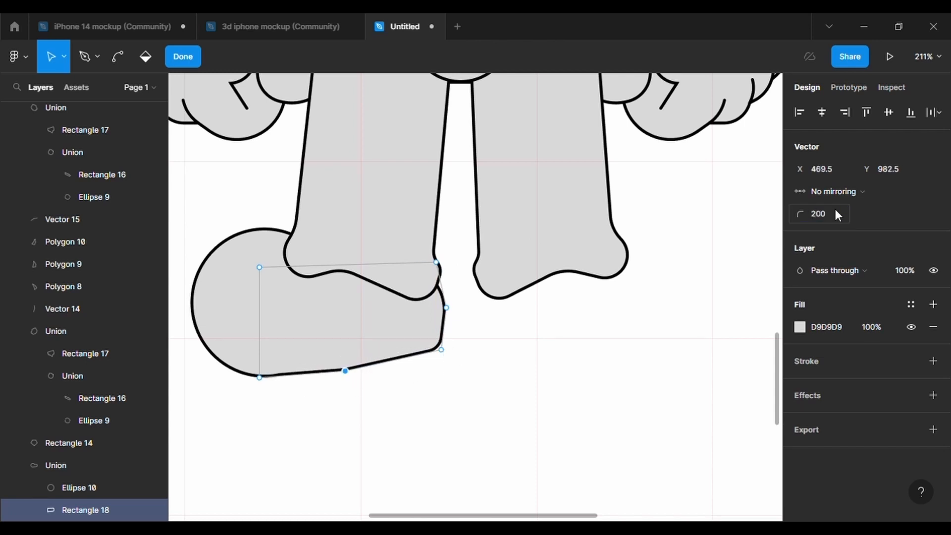
pyautogui.press('Escape')
# - Resize the shoe's toe ellipse to about 78 × 86 and align it with the front of the shoe
pyautogui.moveTo(245, 286)
pyautogui.mouseDown()
pyautogui.moveTo(272, 291)
pyautogui.moveTo(237, 303)
pyautogui.mouseUp()
pyautogui.scroll(3, 249, 307)
pyautogui.moveTo(416, 438); pyautogui.dragTo(394, 415)
pyautogui.moveTo(278, 341); pyautogui.dragTo(283, 361)
pyautogui.scroll(-3, 456, 382)
pyautogui.scroll(1, 458, 382)
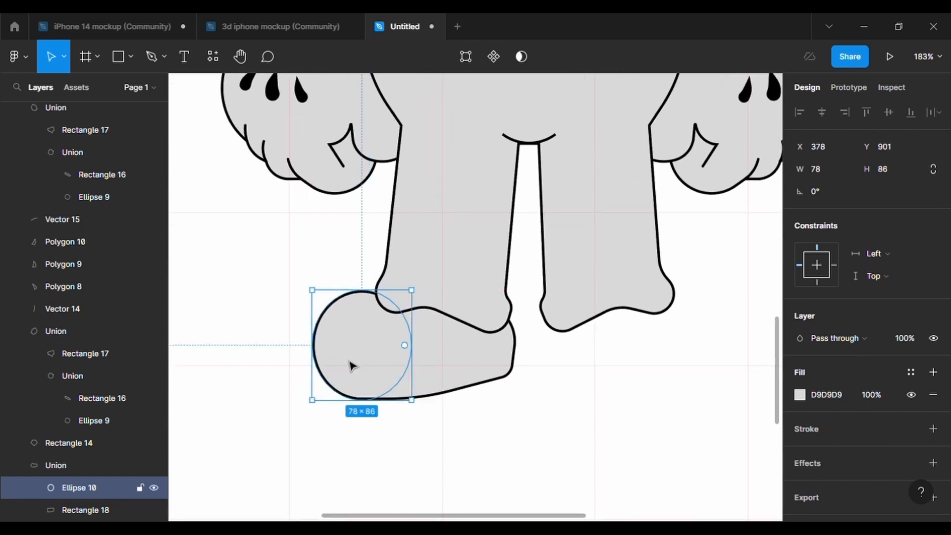
# - Move the toe ellipse's outer and upper anchor points to flatten the toe's upper curve into a smoother shoe front
pyautogui.moveTo(354, 382); pyautogui.dragTo(348, 382)
pyautogui.doubleClick(348, 382)
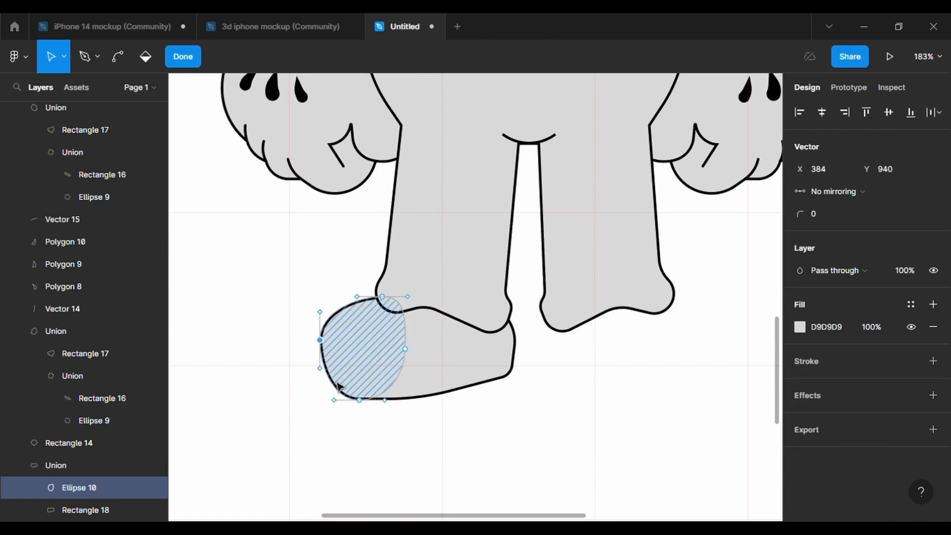
pyautogui.press('Escape')
pyautogui.press('Return')
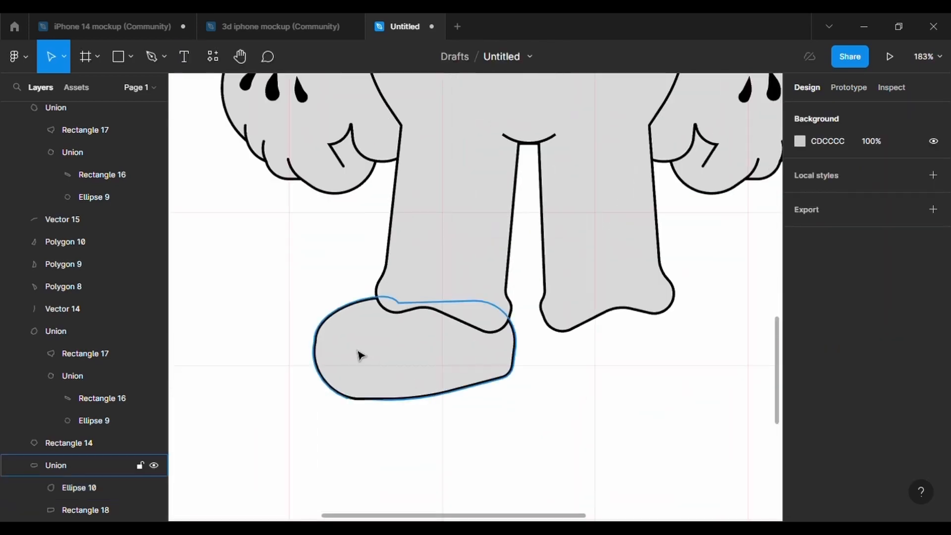
pyautogui.click(361, 356)
pyautogui.click(76, 87)
pyautogui.doubleClick(349, 361)
pyautogui.doubleClick(349, 361)
pyautogui.moveTo(318, 346); pyautogui.dragTo(314, 346)
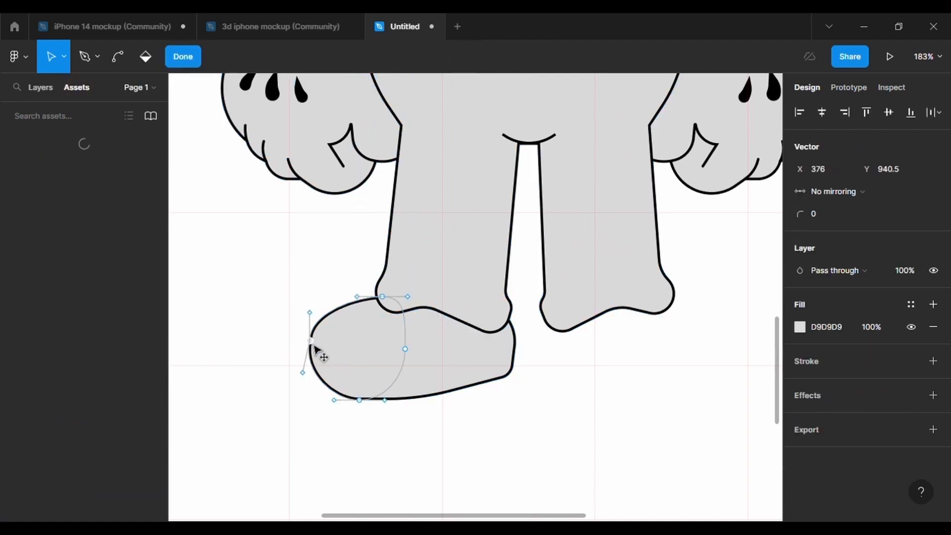
pyautogui.press('Escape')
pyautogui.press('Tab')
pyautogui.moveTo(562, 459); pyautogui.dragTo(446, 347)
pyautogui.moveTo(516, 400); pyautogui.dragTo(524, 414)
pyautogui.moveTo(497, 367); pyautogui.dragTo(484, 367)
pyautogui.hotkey('ctrl', 'z')
pyautogui.hotkey('ctrl', 'z')
# - Draw a rectangle about 44 × 26 over the top of the shoe and give it a black stroke
pyautogui.click(587, 390)
pyautogui.click(119, 56)
pyautogui.scroll(5, 394, 340)
pyautogui.moveTo(320, 217); pyautogui.dragTo(480, 311)
pyautogui.click(542, 361)
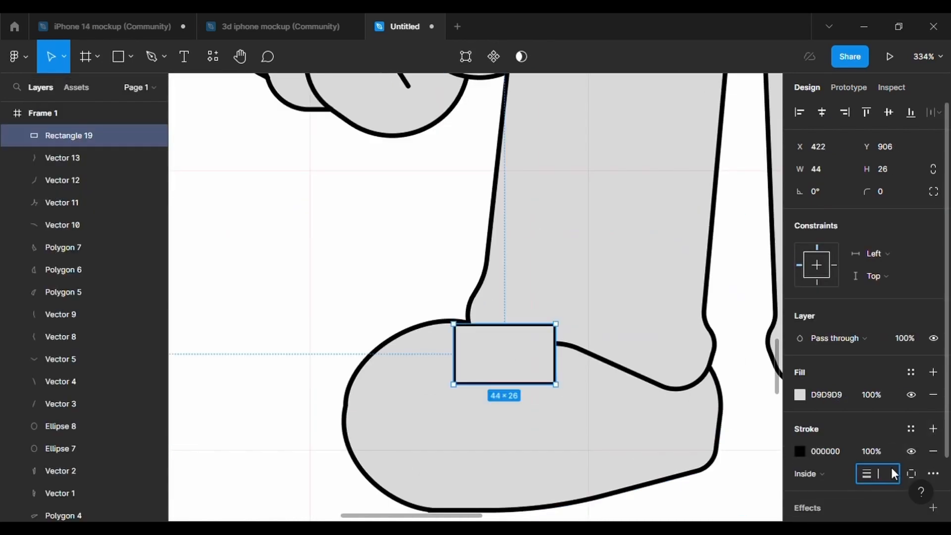
# - Stretch the rectangle's inner corners into a flap along the shoe's top and round its upper corner with a radius of 500
pyautogui.scroll(2, 506, 354)
pyautogui.press('Return')
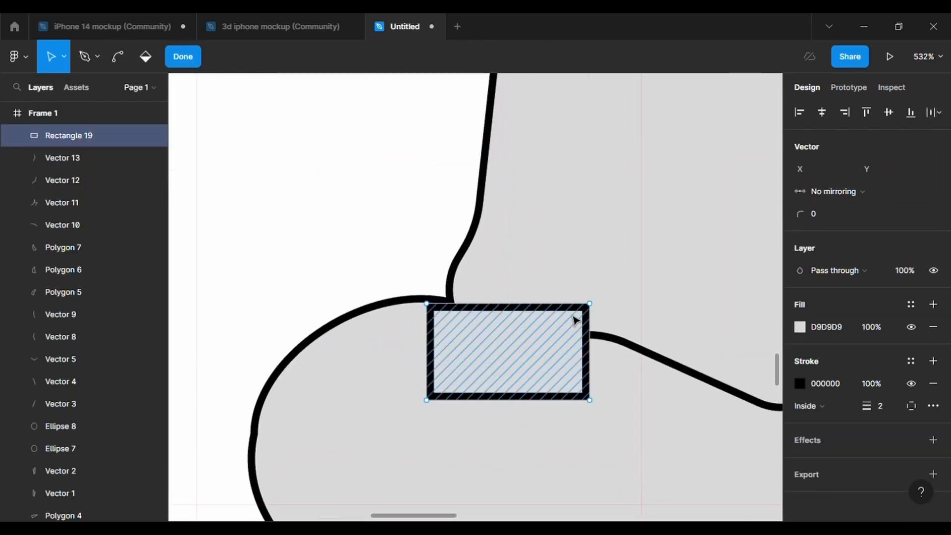
pyautogui.moveTo(587, 304); pyautogui.dragTo(551, 356)
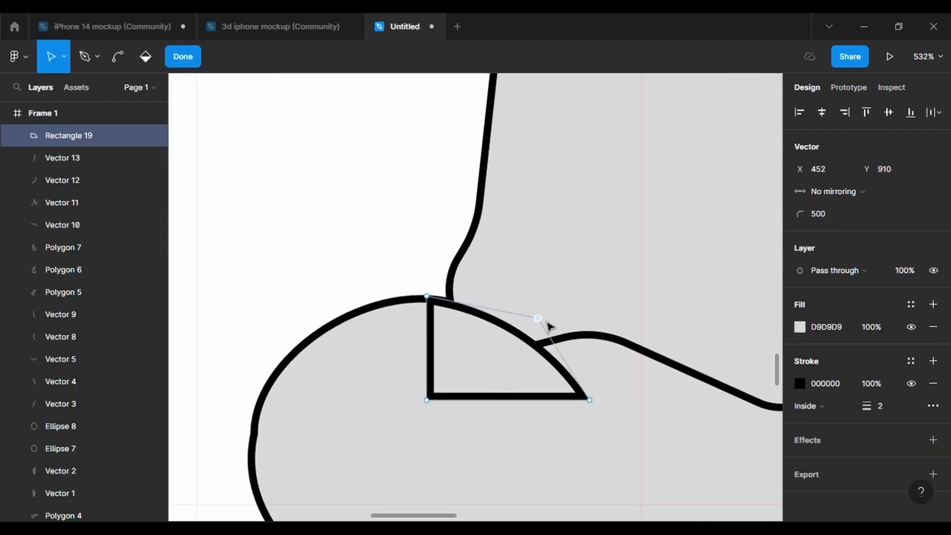
pyautogui.scroll(-4, 592, 407)
pyautogui.moveTo(593, 407); pyautogui.dragTo(643, 410)
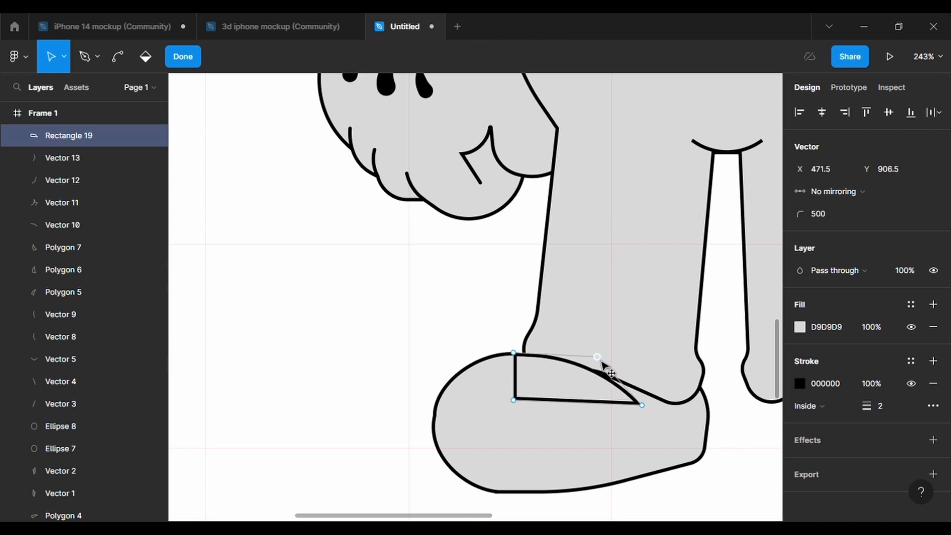
pyautogui.press('Return')
# - Duplicate the flap, remove the original's stroke, and delete the copy's lower outer point to leave only its curved edge
pyautogui.hotkey('ctrl', 'd')
pyautogui.click(933, 450)
pyautogui.hotkey('ctrl', 'z')
pyautogui.click(124, 157)
pyautogui.click(933, 452)
pyautogui.click(99, 136)
pyautogui.click(466, 57)
pyautogui.click(514, 399)
pyautogui.press('Delete')
# - Align the curved flap line's outer end with the shoe's top outline
pyautogui.scroll(6, 569, 384)
pyautogui.moveTo(439, 312); pyautogui.dragTo(451, 285)
pyautogui.doubleClick(475, 368)
pyautogui.scroll(4, 429, 345)
pyautogui.doubleClick(461, 282)
pyautogui.scroll(4, 448, 270)
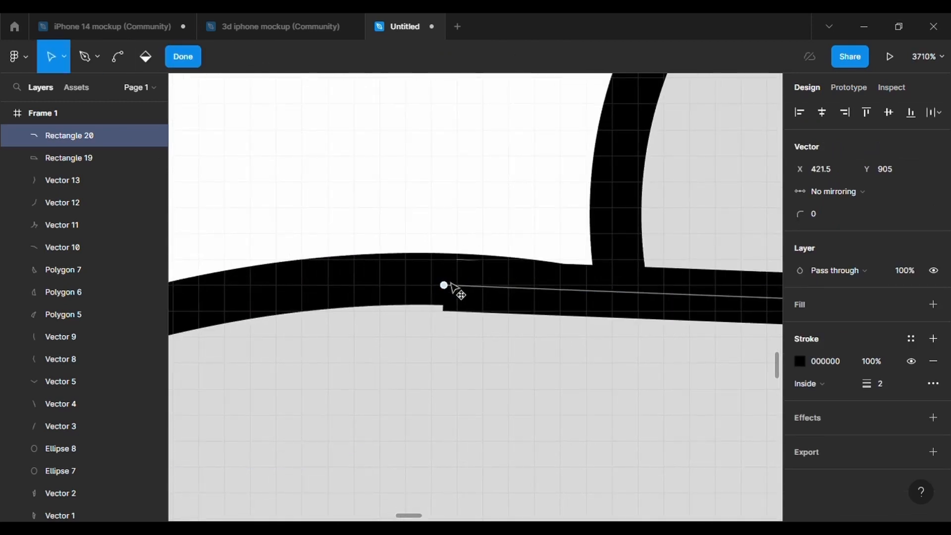
pyautogui.doubleClick(439, 219)
# - Draw a sole rectangle under the shoe, give it a stroke of 2, and send it to the back
pyautogui.scroll(-15, 716, 498)
pyautogui.scroll(-3, 716, 496)
pyautogui.press('r')
pyautogui.moveTo(484, 271)
pyautogui.mouseDown()
pyautogui.moveTo(650, 300)
pyautogui.moveTo(644, 306)
pyautogui.mouseUp()
pyautogui.click(932, 429)
pyautogui.press('[')
pyautogui.click(882, 476)
pyautogui.write('2')
pyautogui.press('Return')
# - Reshape the sole to follow the shoe's underside, pulling its corners in and curving the bottom middle point with a radius of 500
pyautogui.press('Return')
pyautogui.scroll(4, 597, 338)
pyautogui.moveTo(363, 272); pyautogui.dragTo(383, 252)
pyautogui.moveTo(538, 263); pyautogui.dragTo(488, 284)
pyautogui.moveTo(695, 199); pyautogui.dragTo(695, 191)
pyautogui.moveTo(695, 273); pyautogui.dragTo(694, 231)
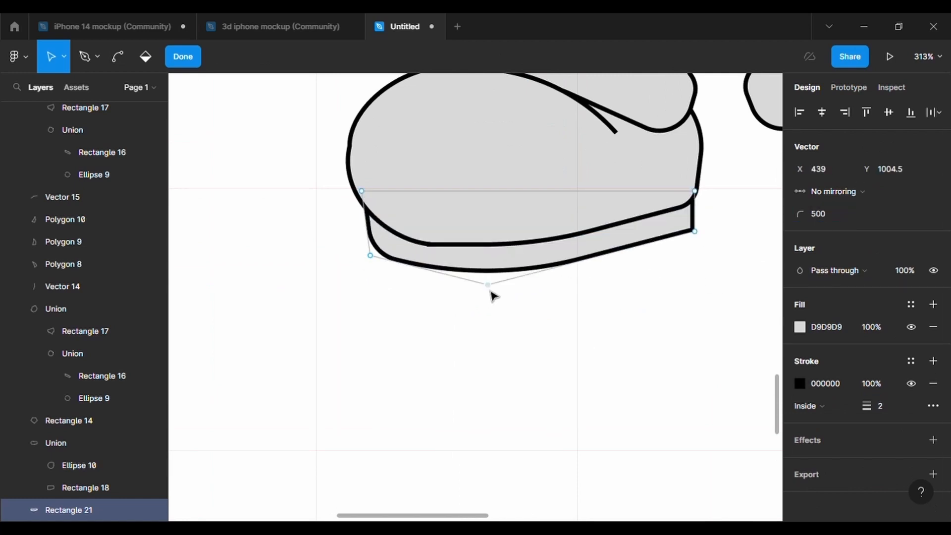
pyautogui.click(190, 64)
# - Draw a heel rectangle about 31 × 20 under the back of the sole and slant its upper edge to meet the sole
pyautogui.press('r')
pyautogui.moveTo(637, 234); pyautogui.dragTo(701, 272)
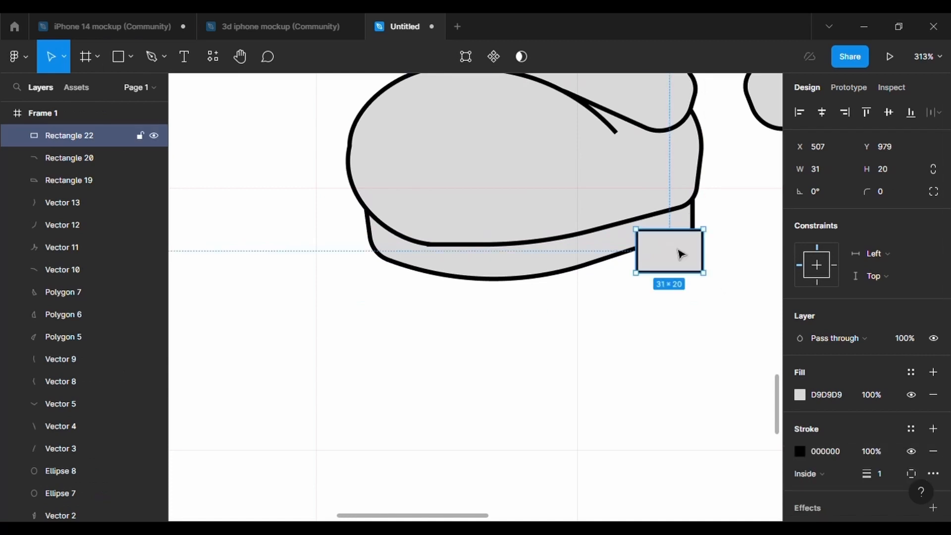
pyautogui.scroll(3, 657, 297)
pyautogui.press('Return')
pyautogui.moveTo(656, 186); pyautogui.dragTo(639, 171)
pyautogui.press('Return')
pyautogui.moveTo(699, 292); pyautogui.dragTo(529, 195)
pyautogui.hotkey('ctrl', 'e')
pyautogui.scroll(-5, 669, 212)
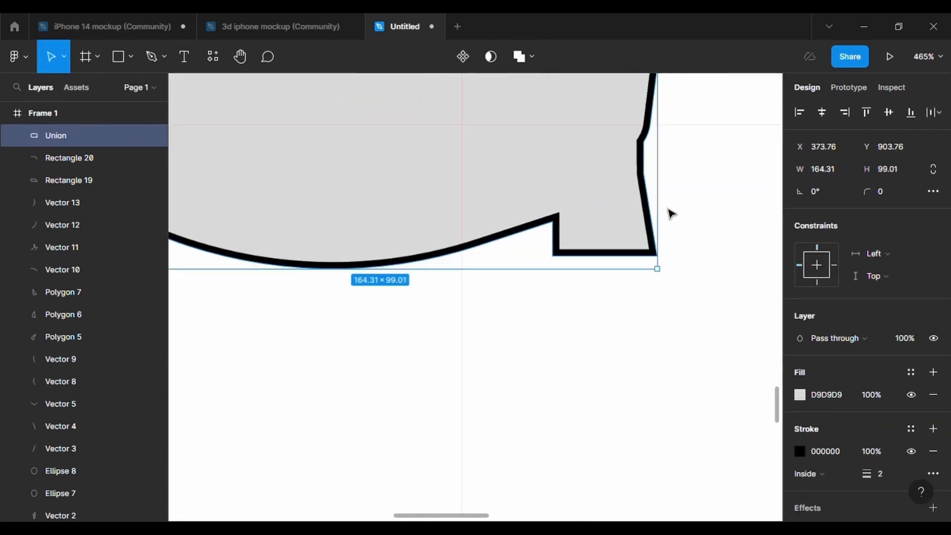
pyautogui.hotkey('ctrl', 'z')
# - Unite the heel rectangle with the sole and send the union to the back
pyautogui.moveTo(699, 315); pyautogui.dragTo(621, 250)
pyautogui.hotkey('ctrl', 'e')
pyautogui.rightClick(575, 251)
pyautogui.click(644, 248)
pyautogui.scroll(3, 672, 247)
# - Adjust the heel block's corner points and round its inner corner with a radius of 10
pyautogui.doubleClick(630, 280)
pyautogui.press('Return')
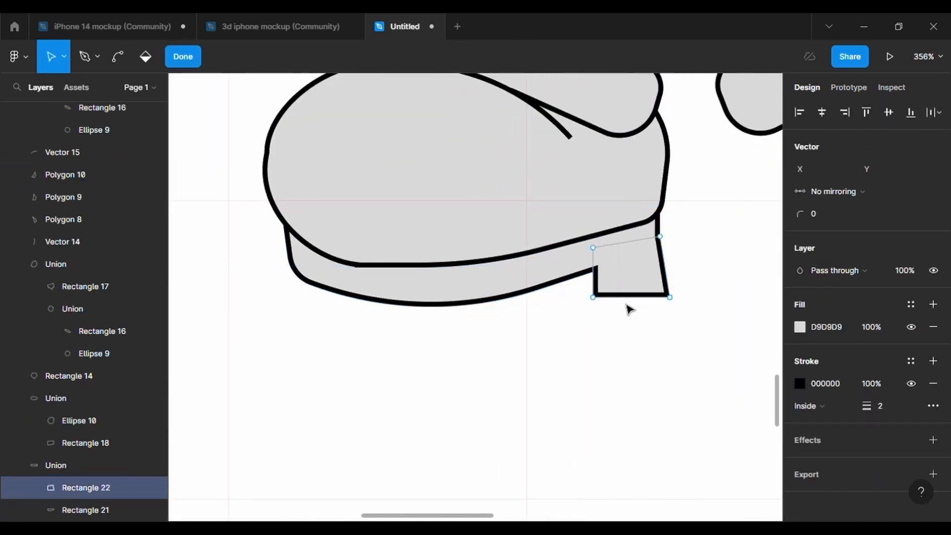
pyautogui.moveTo(595, 253); pyautogui.dragTo(711, 325)
pyautogui.click(844, 213)
pyautogui.write('100')
pyautogui.press('Return')
pyautogui.click(603, 284)
pyautogui.click(834, 215)
pyautogui.write('10')
pyautogui.press('Return')
pyautogui.click(603, 284)
pyautogui.click(822, 218)
pyautogui.write('10')
pyautogui.press('Return')
# - Refine the sole by lowering its bottom curve, moving the upper front corner outward, and rounding that corner with a radius of 500
pyautogui.doubleClick(466, 297)
pyautogui.moveTo(424, 329); pyautogui.dragTo(421, 338)
pyautogui.moveTo(286, 241); pyautogui.dragTo(272, 228)
pyautogui.click(834, 215)
pyautogui.write('500')
pyautogui.press('Return')
pyautogui.press('Return')
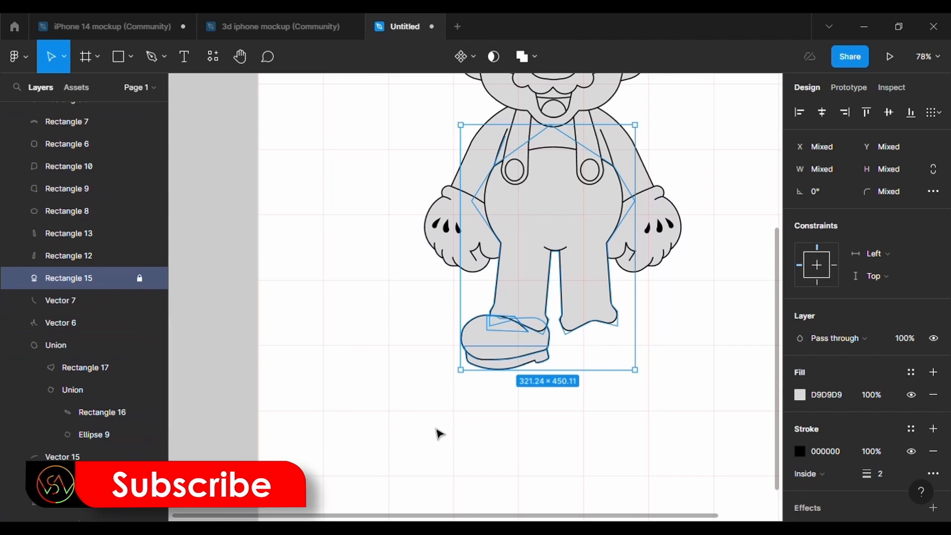
# - Duplicate all the shoe's pieces, flip the copy horizontally, and position it beneath the other trouser leg
pyautogui.click(480, 323)
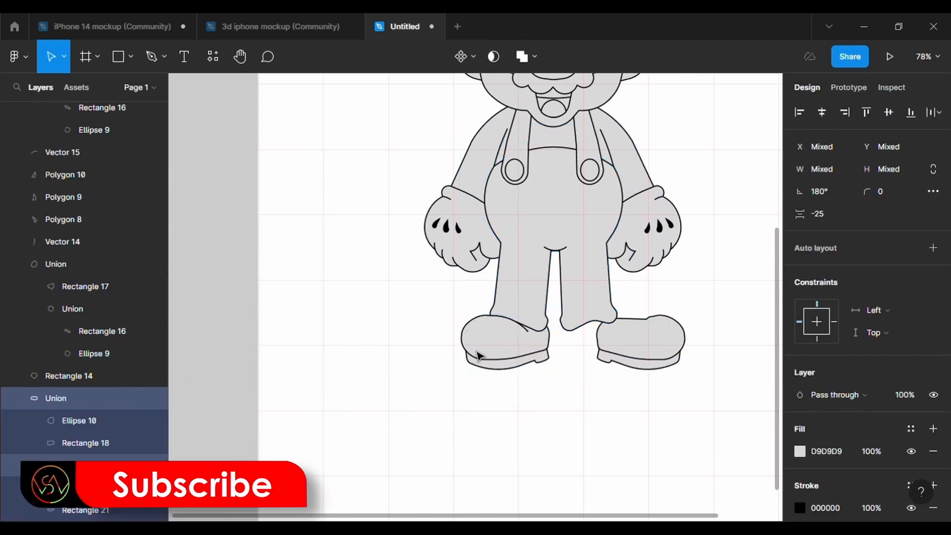
pyautogui.press('Delete')
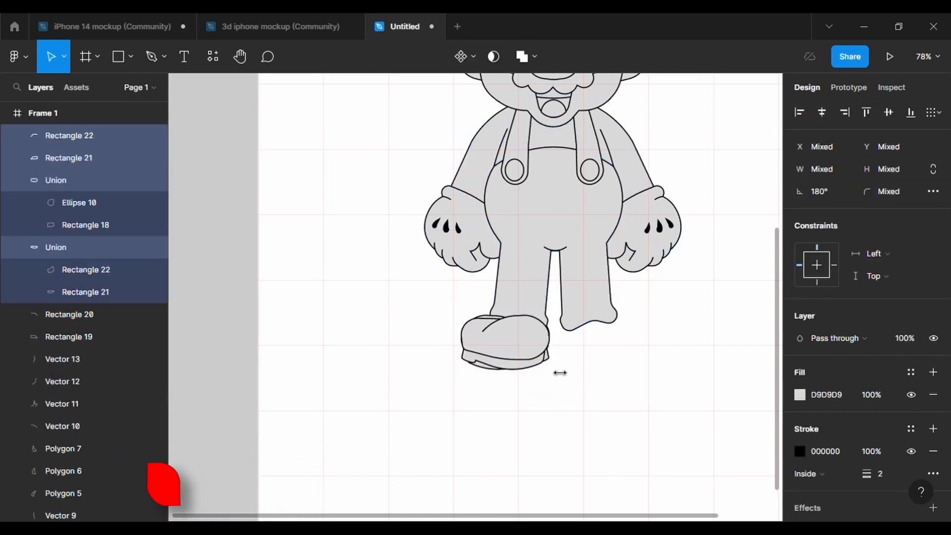
pyautogui.moveTo(558, 372); pyautogui.dragTo(609, 320)
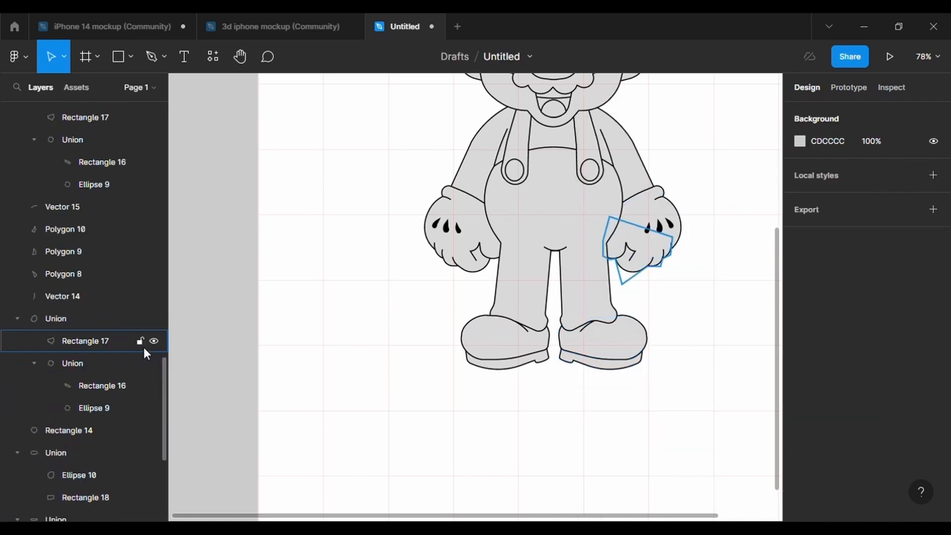
# - Duplicate the character's frame and remove the 120 px layout grid from the copy
pyautogui.scroll(-3, 586, 352)
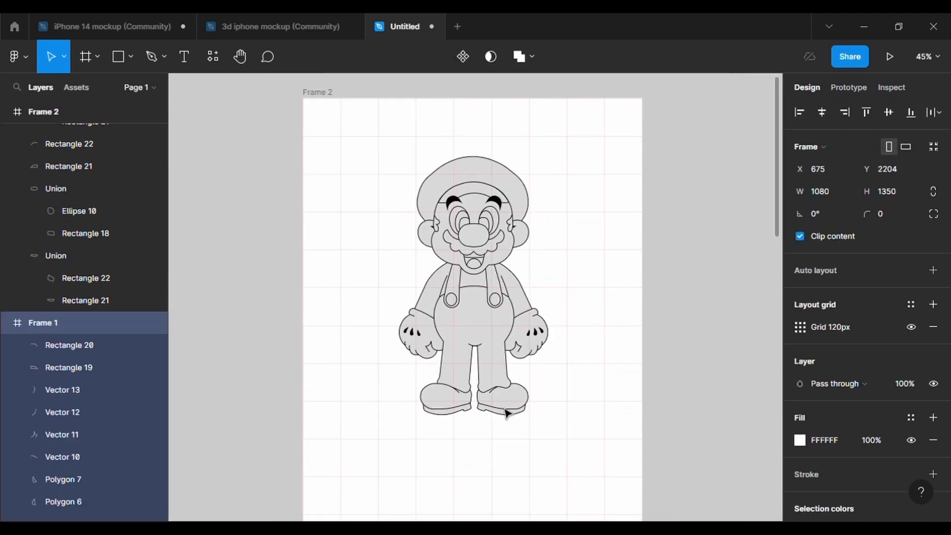
pyautogui.scroll(2, 505, 410)
pyautogui.click(370, 370)
pyautogui.scroll(2, 370, 370)
pyautogui.click(279, 105)
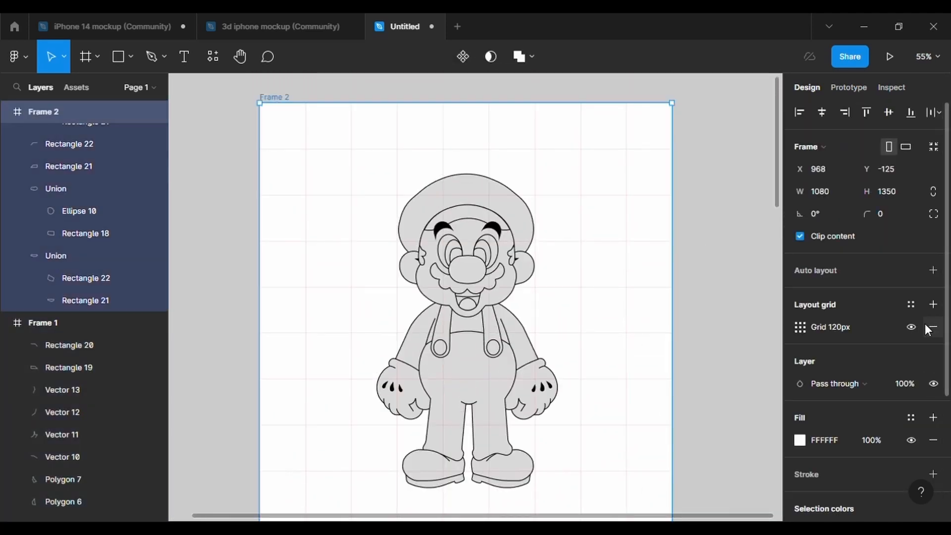
pyautogui.click(932, 328)
# - Draw an ellipse on the front of the cap and set its stroke to 2
pyautogui.scroll(-3, 682, 376)
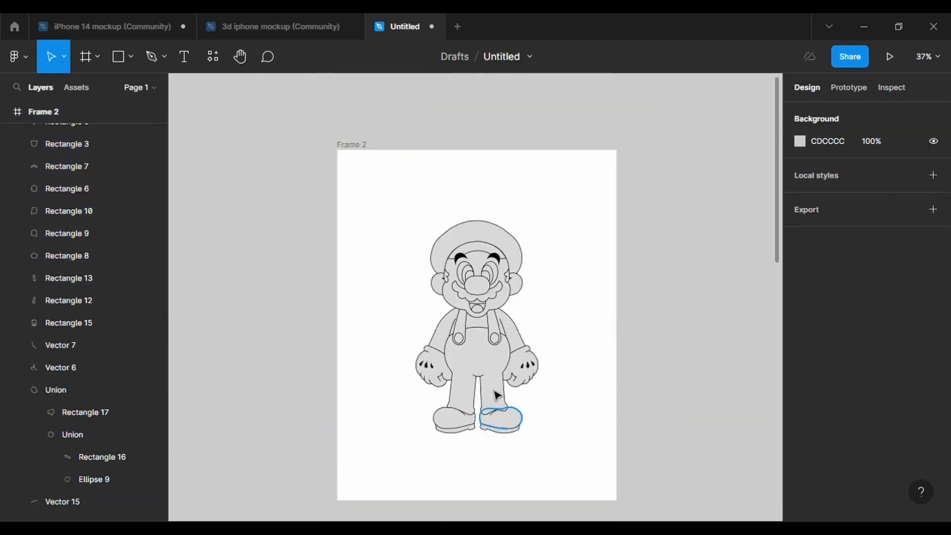
pyautogui.scroll(5, 479, 327)
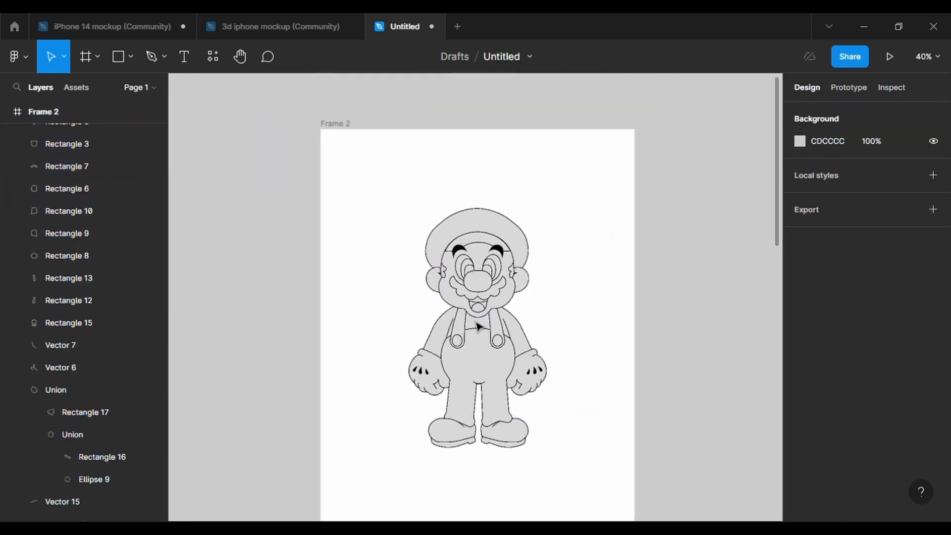
pyautogui.scroll(1, 480, 327)
pyautogui.click(131, 56)
pyautogui.click(130, 140)
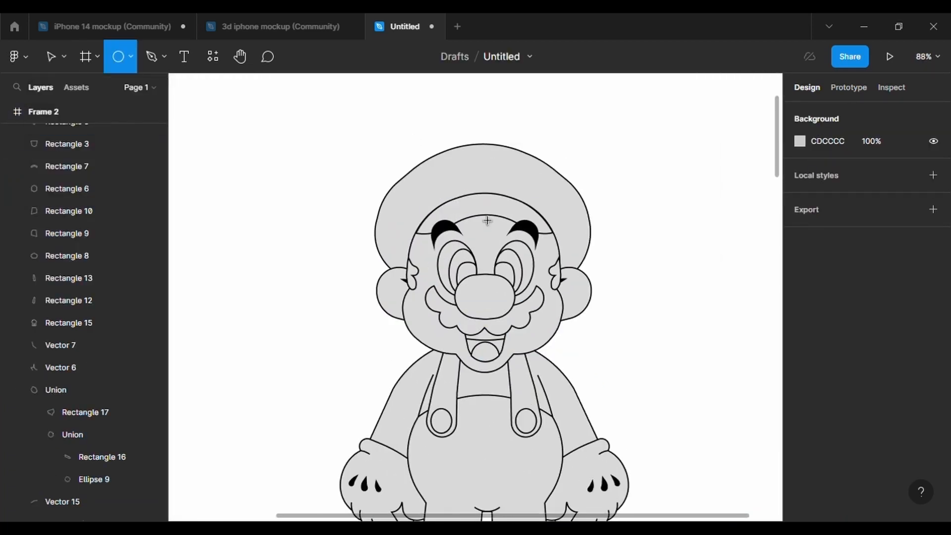
pyautogui.scroll(1, 486, 214)
pyautogui.moveTo(454, 155); pyautogui.dragTo(526, 227)
pyautogui.click(888, 473)
pyautogui.write('2')
pyautogui.press('Return')
# - Bring the cap's brim in front of the ellipse and give it a fill
pyautogui.click(523, 228)
pyautogui.rightClick(503, 213)
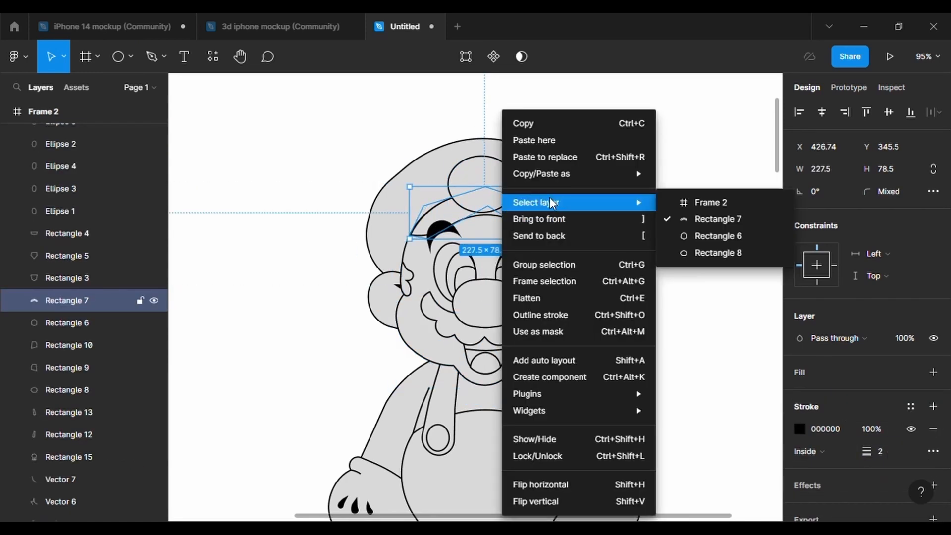
pyautogui.click(551, 219)
pyautogui.click(933, 372)
# - Bring both eyebrows in front of the cap's brim
pyautogui.rightClick(452, 229)
pyautogui.click(468, 219)
pyautogui.rightClick(538, 236)
pyautogui.click(561, 219)
pyautogui.click(658, 266)
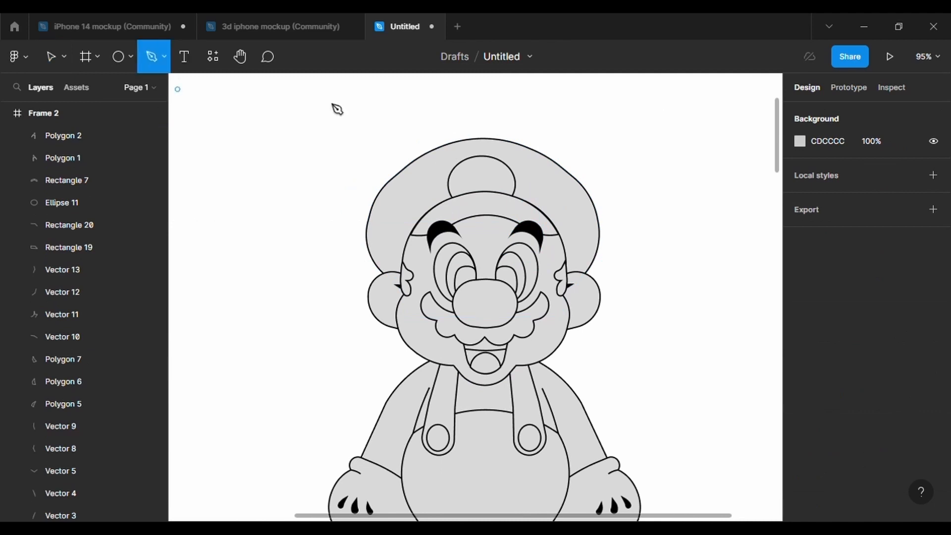
# - Draw a letter M inside the cap's ellipse with the Pen tool, using square corners and a stroke of 10
pyautogui.scroll(5, 446, 193)
pyautogui.click(480, 205)
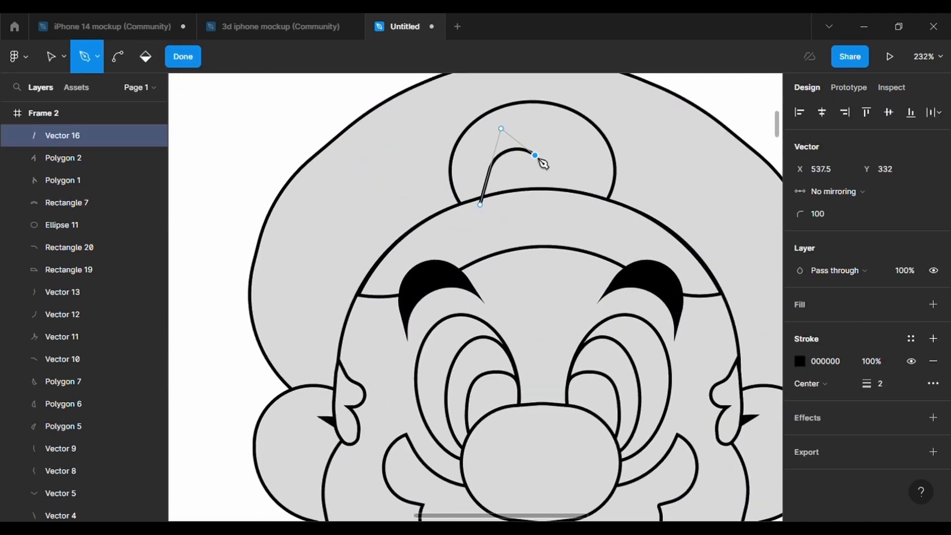
pyautogui.press('Escape')
pyautogui.moveTo(485, 117); pyautogui.dragTo(505, 142)
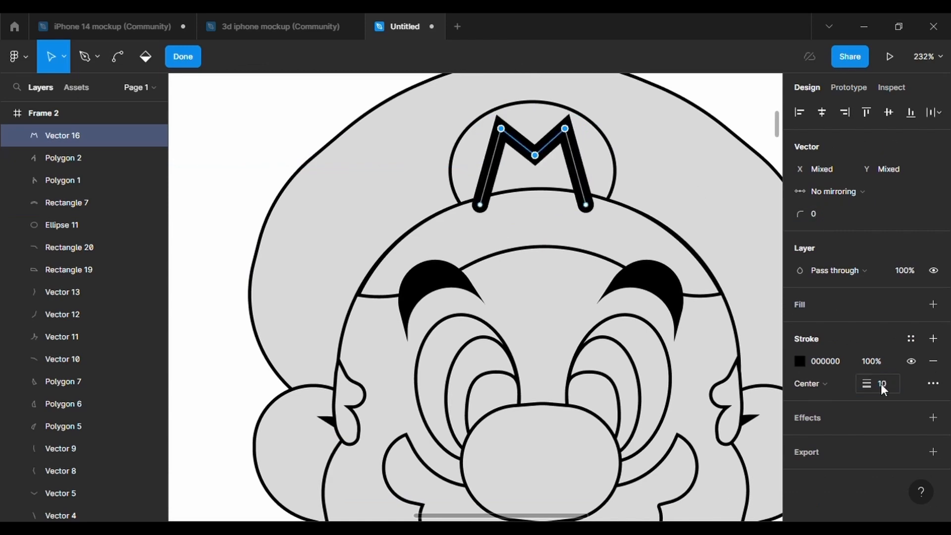
pyautogui.press('Escape')
pyautogui.press('Escape')
# - Send the M, its ellipse and the cap to the back so they sit behind the brim and face
pyautogui.keyDown('shift'); pyautogui.click(476, 148); pyautogui.keyUp('shift')
pyautogui.keyDown('shift'); pyautogui.click(431, 148); pyautogui.keyUp('shift')
pyautogui.rightClick(502, 144)
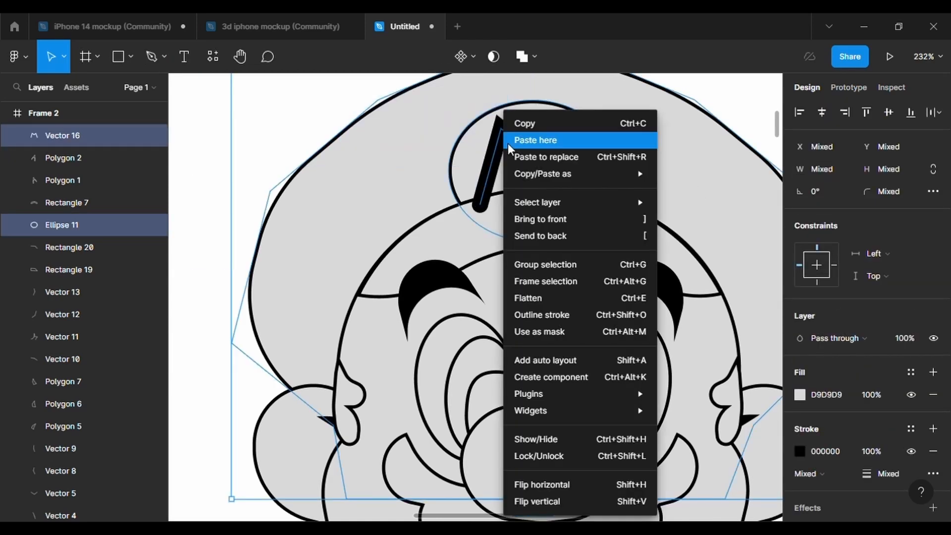
pyautogui.click(612, 239)
pyautogui.press('Escape')
pyautogui.keyDown('ctrl'); pyautogui.scroll(-5, 302, 128); pyautogui.keyUp('ctrl')
pyautogui.click(387, 171)
pyautogui.click(684, 259)
# - Draw a small upright ellipse about 4 by 8 in the left pupil and fill it with white FFFFFF
pyautogui.keyDown('ctrl'); pyautogui.scroll(3, 374, 280); pyautogui.keyUp('ctrl')
pyautogui.click(131, 57)
pyautogui.click(112, 144)
pyautogui.keyDown('ctrl'); pyautogui.scroll(3, 374, 234); pyautogui.keyUp('ctrl')
pyautogui.moveTo(350, 207); pyautogui.dragTo(358, 223)
pyautogui.click(800, 395)
pyautogui.moveTo(639, 188); pyautogui.dragTo(602, 132)
# - Copy the white eye highlight and place the duplicate in the right pupil
pyautogui.hotkey('ctrl', 'd')
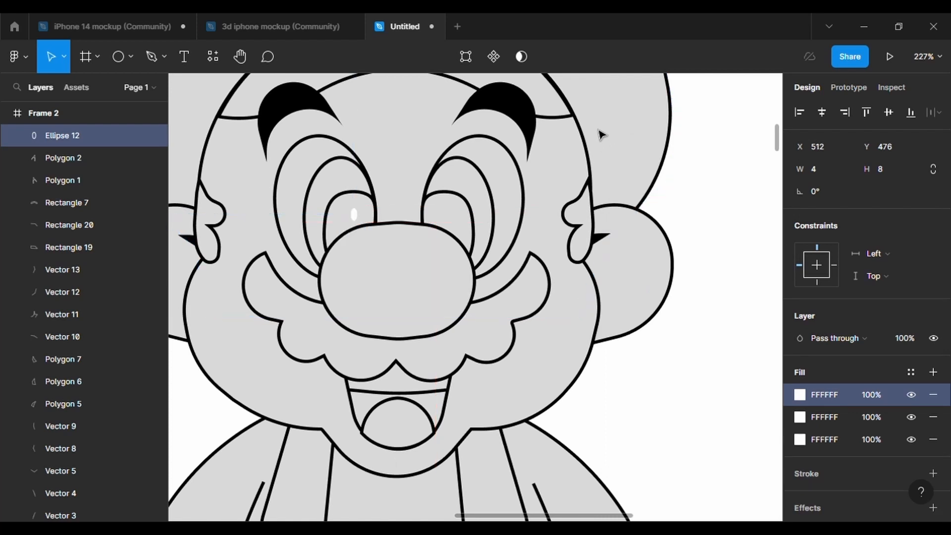
pyautogui.rightClick(361, 224)
pyautogui.click(379, 123)
pyautogui.hotkey('ctrl', 'v')
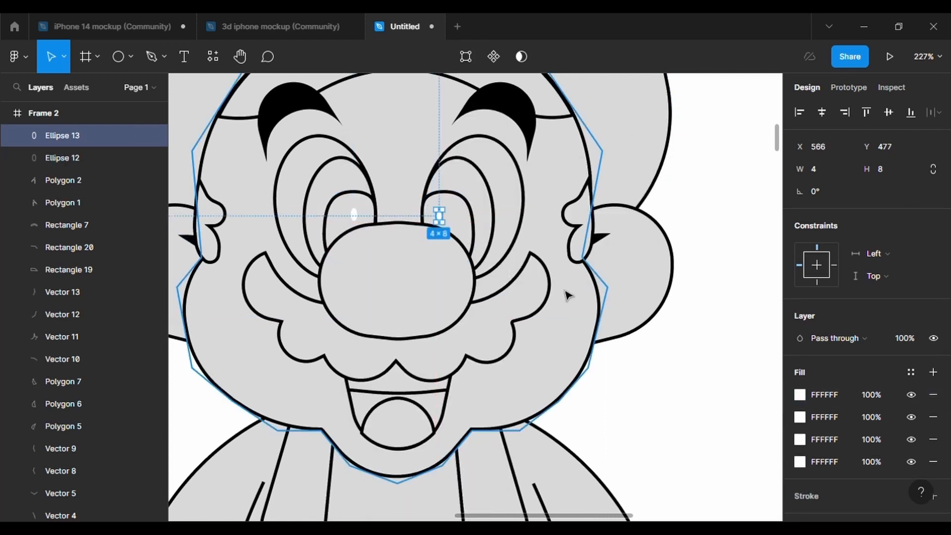
pyautogui.click(656, 341)
# - Fill the cap with red E53838
pyautogui.scroll(-5, 657, 341)
pyautogui.keyDown('ctrl'); pyautogui.scroll(-4, 665, 332); pyautogui.keyUp('ctrl')
pyautogui.hscroll(3, 665, 332)
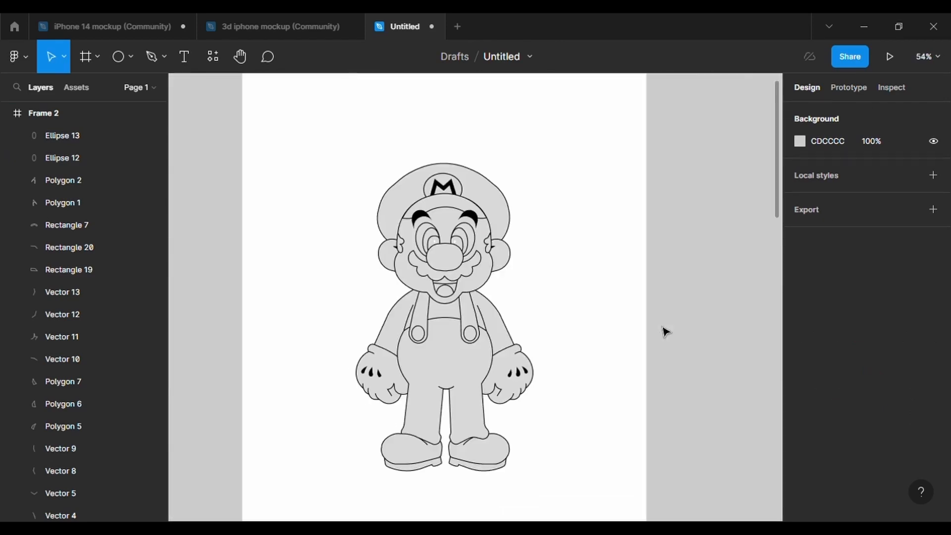
pyautogui.hscroll(-2, 665, 331)
pyautogui.click(526, 169)
pyautogui.click(801, 394)
pyautogui.click(728, 180)
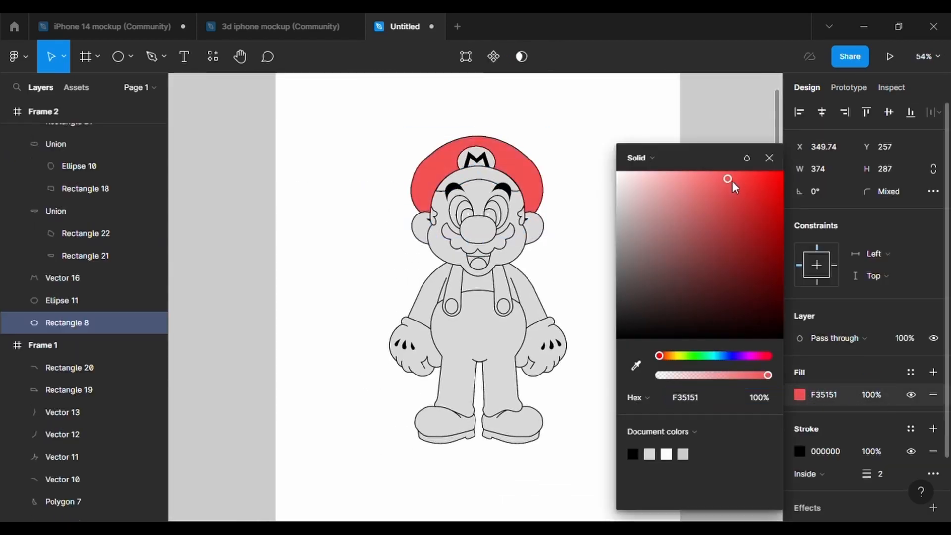
# - Set the stroke color of the M to the red sampled from the cap
pyautogui.click(477, 160)
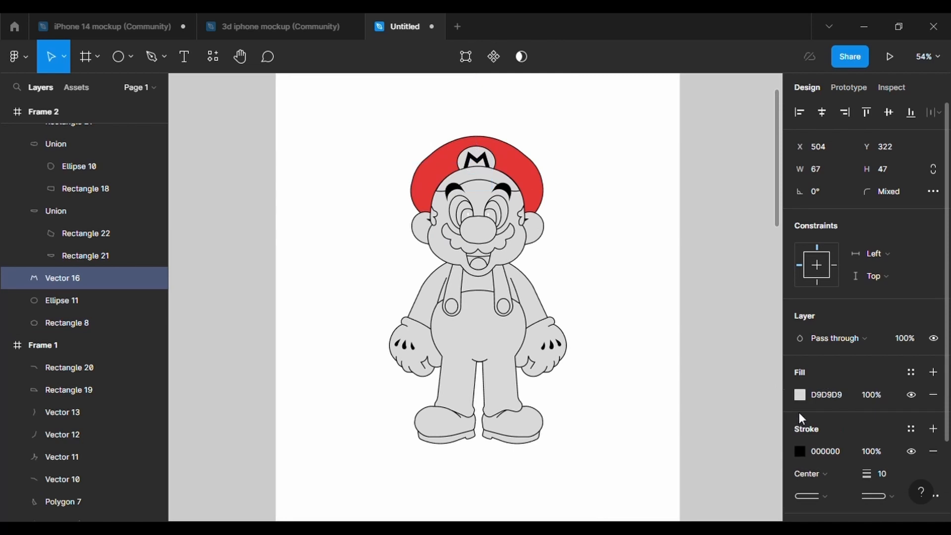
pyautogui.click(801, 451)
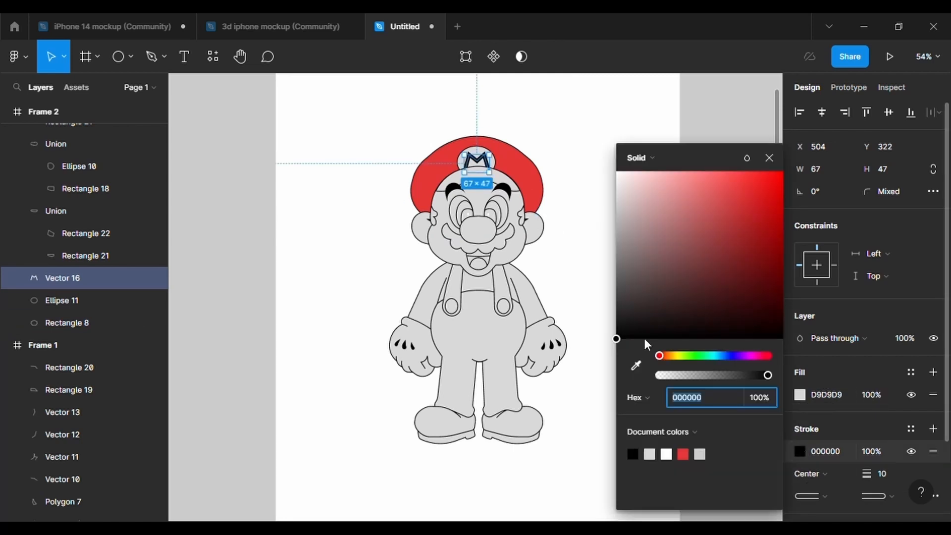
pyautogui.click(635, 365)
pyautogui.click(425, 191)
pyautogui.click(384, 293)
# - Change the cap's fill to a deeper red, E41D1D
pyautogui.click(425, 198)
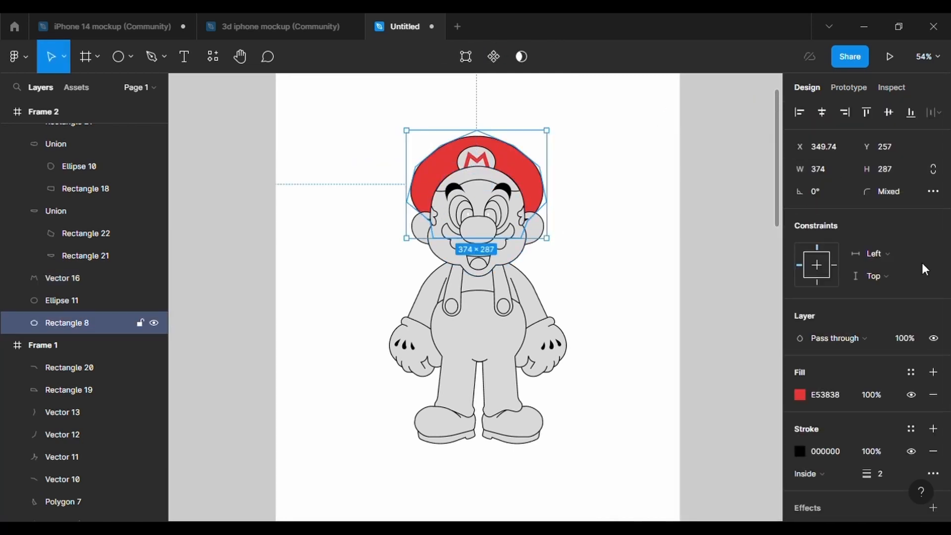
pyautogui.click(801, 395)
pyautogui.click(753, 194)
pyautogui.click(759, 202)
pyautogui.click(763, 190)
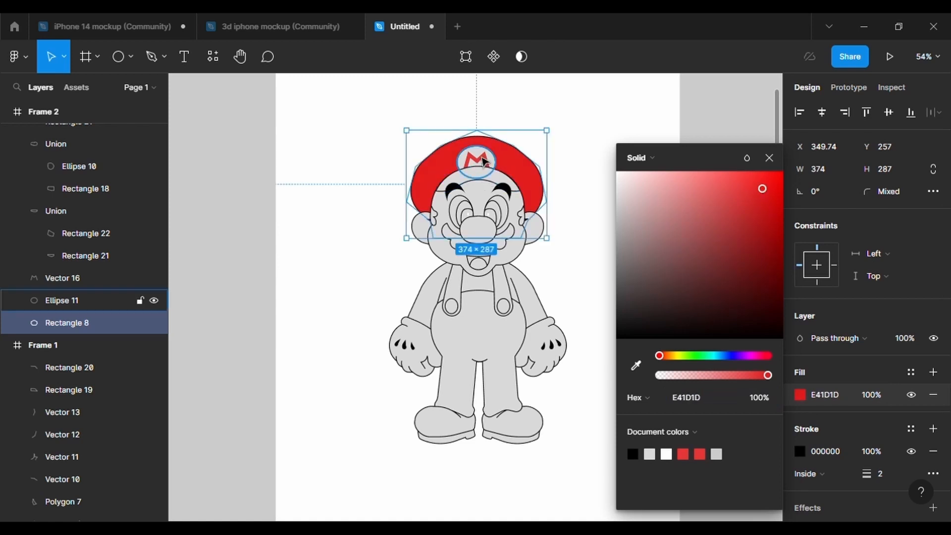
# - Set the M's stroke to a deeper red matching the cap and fill the ellipse behind it with white
pyautogui.click(476, 161)
pyautogui.click(800, 451)
pyautogui.click(760, 187)
pyautogui.click(62, 300)
pyautogui.click(800, 395)
pyautogui.moveTo(625, 179); pyautogui.dragTo(581, 115)
pyautogui.click(281, 328)
# - Fill the cap's brim with the red sampled from the cap
pyautogui.click(468, 177)
pyautogui.click(801, 394)
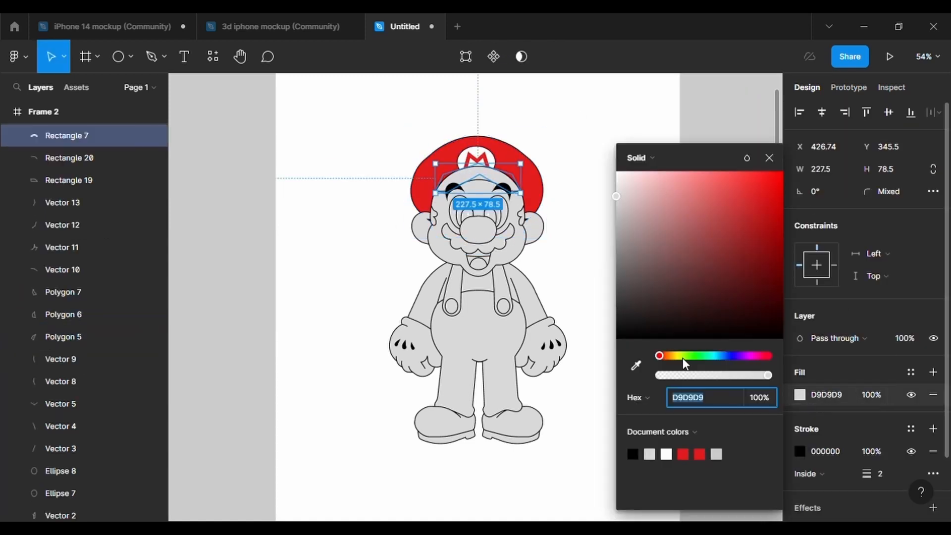
pyautogui.click(636, 365)
pyautogui.click(520, 169)
pyautogui.click(595, 304)
# - Fill the face with the light orange skin tone FFC989
pyautogui.click(513, 262)
pyautogui.click(800, 394)
pyautogui.click(669, 356)
pyautogui.click(694, 173)
# - Fill both ears with the skin tone sampled from the face
pyautogui.click(548, 238)
pyautogui.click(801, 394)
pyautogui.click(636, 365)
pyautogui.click(518, 253)
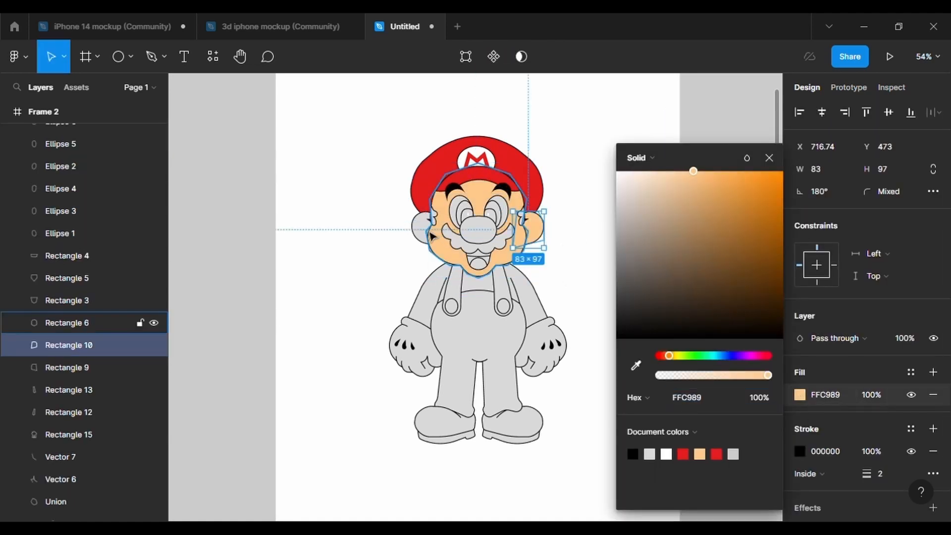
pyautogui.click(421, 229)
pyautogui.click(800, 394)
pyautogui.click(636, 365)
pyautogui.click(524, 251)
pyautogui.click(577, 268)
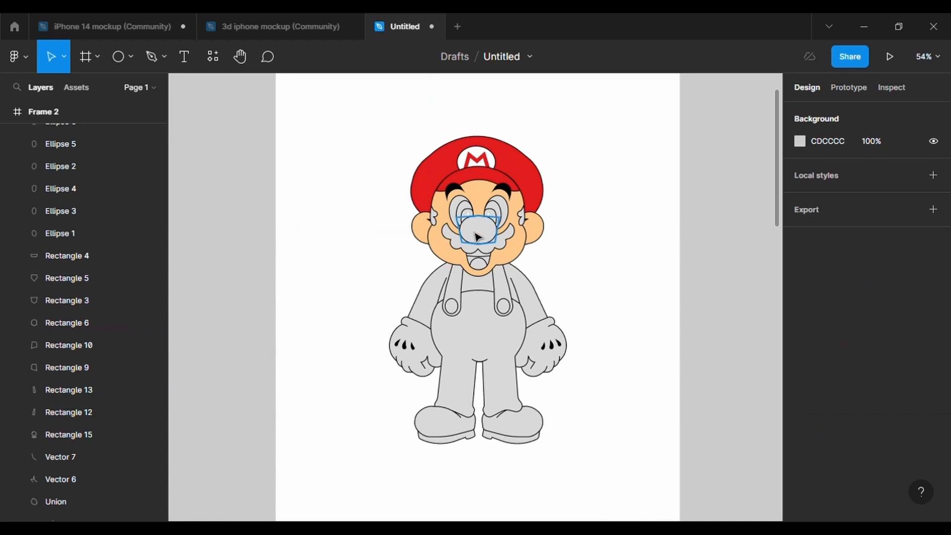
# - Fill the nose with the skin tone sampled from the face
pyautogui.click(477, 234)
pyautogui.click(800, 394)
pyautogui.click(635, 366)
pyautogui.click(521, 253)
pyautogui.click(577, 290)
# - Fill the large outer ellipses of both eyes with white
pyautogui.click(505, 210)
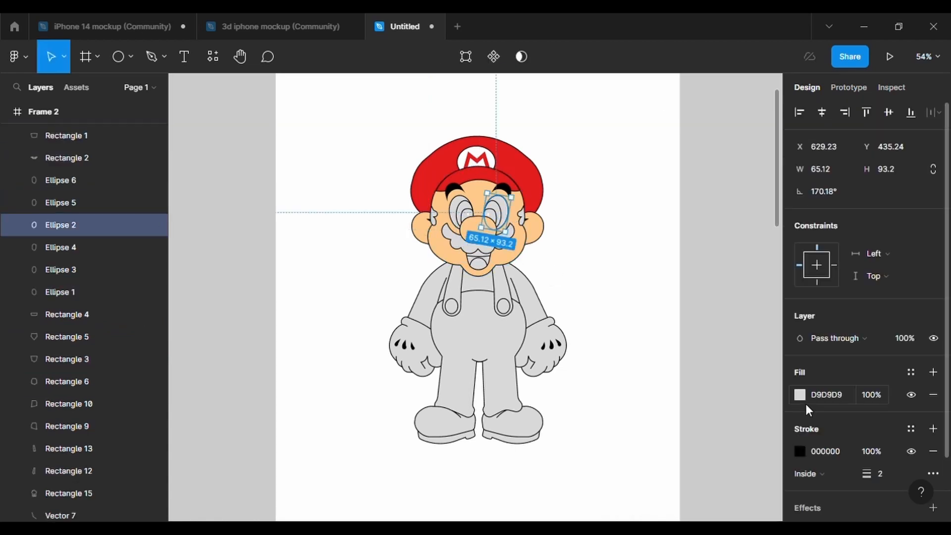
pyautogui.click(800, 394)
pyautogui.click(618, 172)
pyautogui.click(456, 210)
pyautogui.click(800, 395)
pyautogui.click(618, 172)
# - Fill both irises with light blue 80E0FF, sampling the first iris for the second
pyautogui.click(498, 208)
pyautogui.click(801, 395)
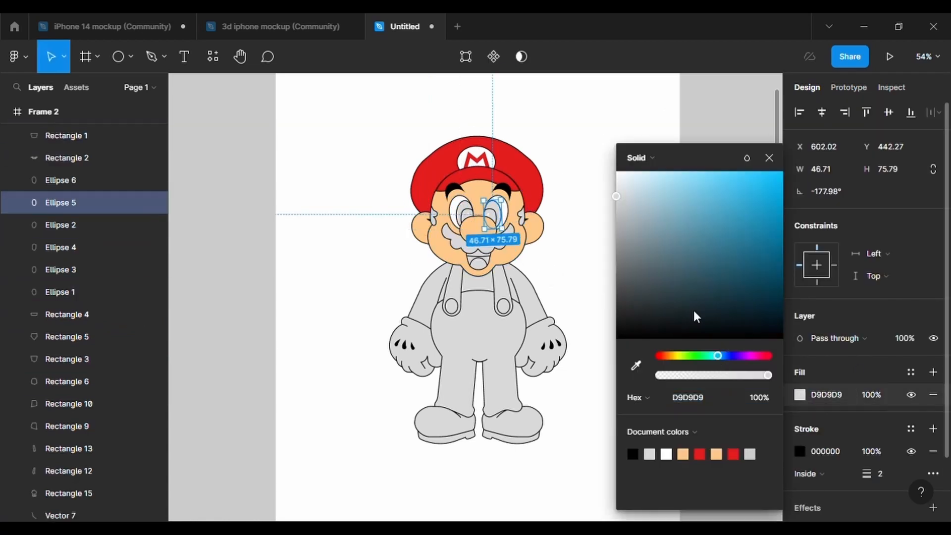
pyautogui.click(718, 356)
pyautogui.click(701, 172)
pyautogui.click(461, 208)
pyautogui.click(800, 395)
pyautogui.click(637, 366)
pyautogui.click(497, 210)
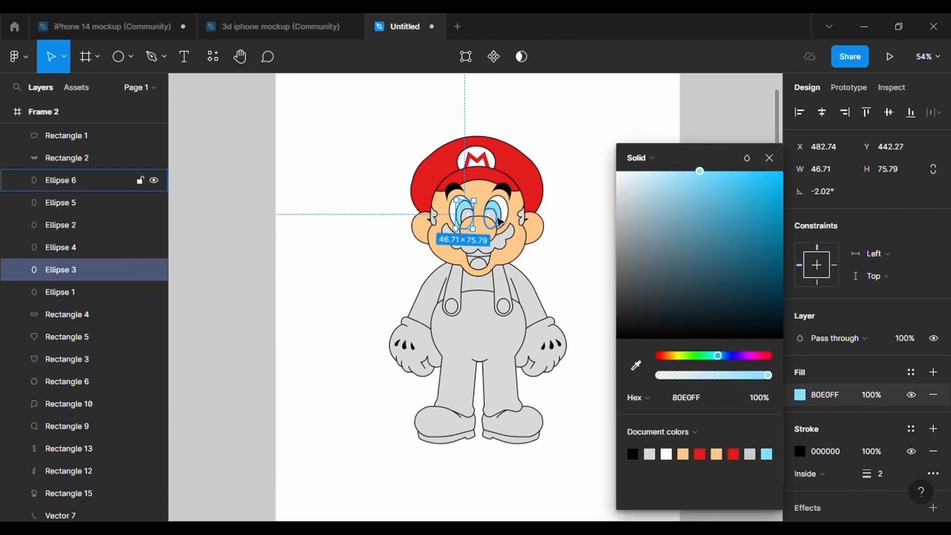
# - Fill both pupils with black
pyautogui.click(490, 216)
pyautogui.click(800, 395)
pyautogui.click(706, 336)
pyautogui.click(468, 217)
pyautogui.click(800, 395)
pyautogui.click(618, 337)
# - Fill the moustache with black
pyautogui.click(501, 239)
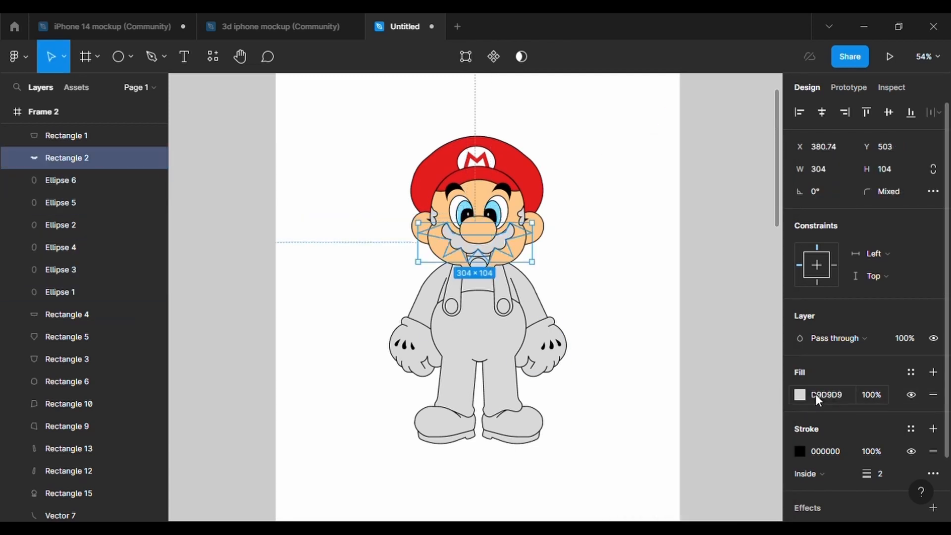
pyautogui.click(800, 395)
pyautogui.click(618, 337)
# - Fill the right sideburn with dark brown and give the left sideburn the same sampled color
pyautogui.click(520, 217)
pyautogui.click(800, 395)
pyautogui.click(669, 355)
pyautogui.click(749, 256)
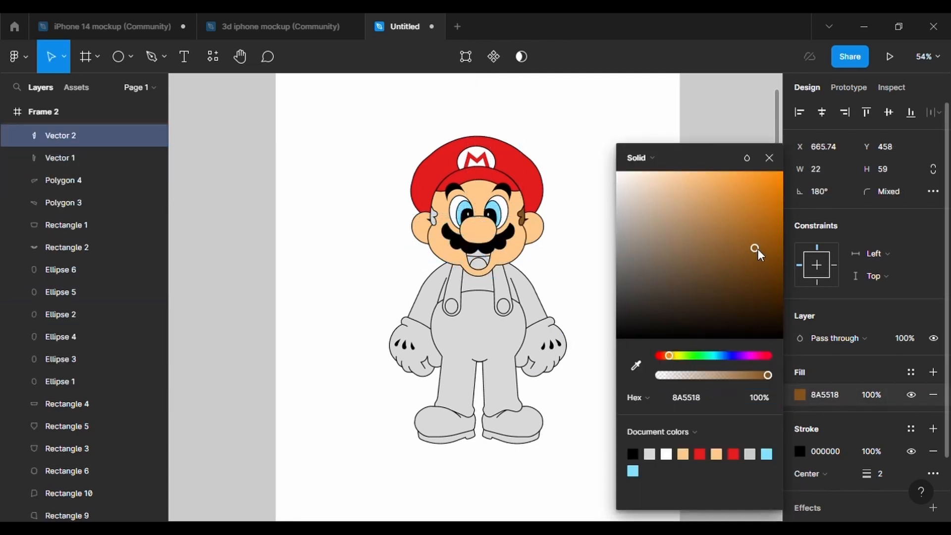
pyautogui.click(436, 223)
pyautogui.click(800, 395)
pyautogui.click(637, 366)
pyautogui.click(521, 217)
pyautogui.click(582, 281)
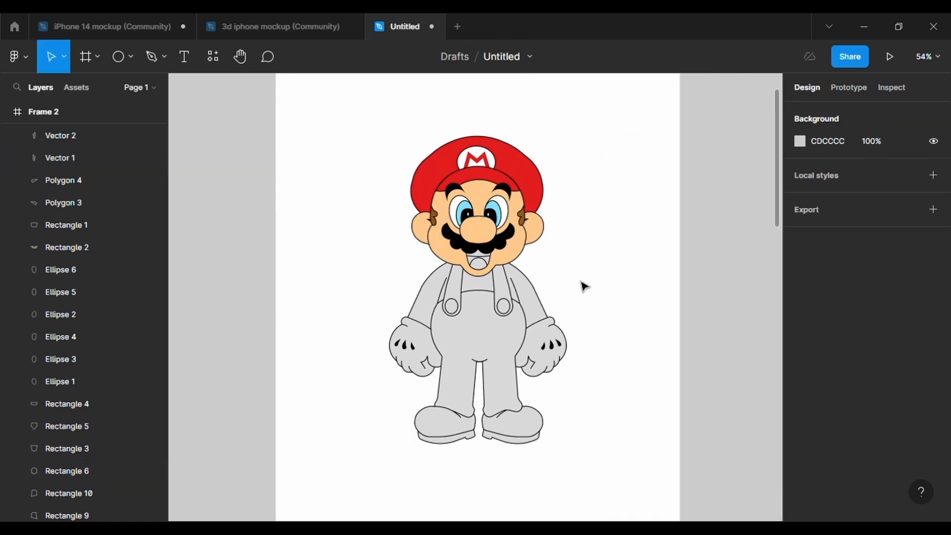
# - Fill the upper teeth with white and the inside of the mouth with black 000000
pyautogui.click(487, 265)
pyautogui.click(800, 395)
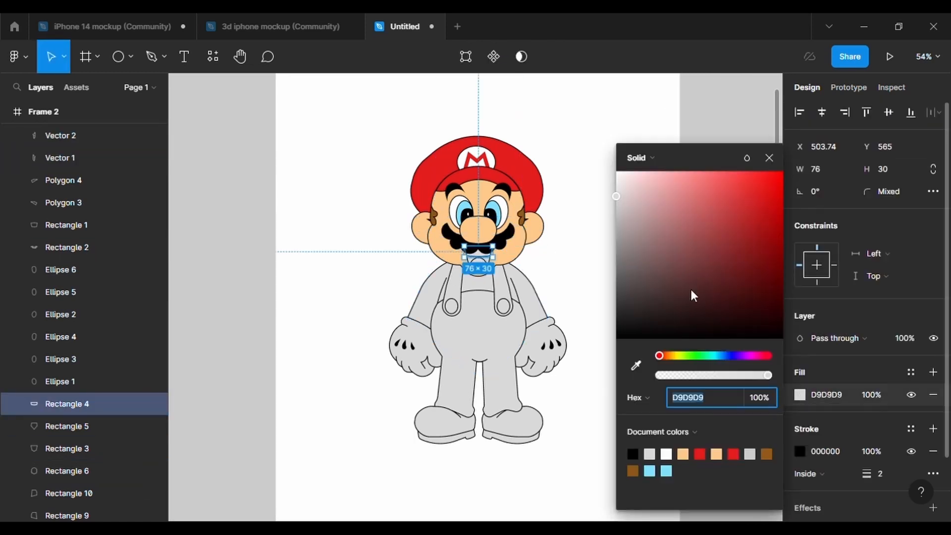
pyautogui.click(555, 283)
pyautogui.scroll(3, 495, 269)
pyautogui.click(484, 251)
pyautogui.click(800, 395)
pyautogui.click(633, 454)
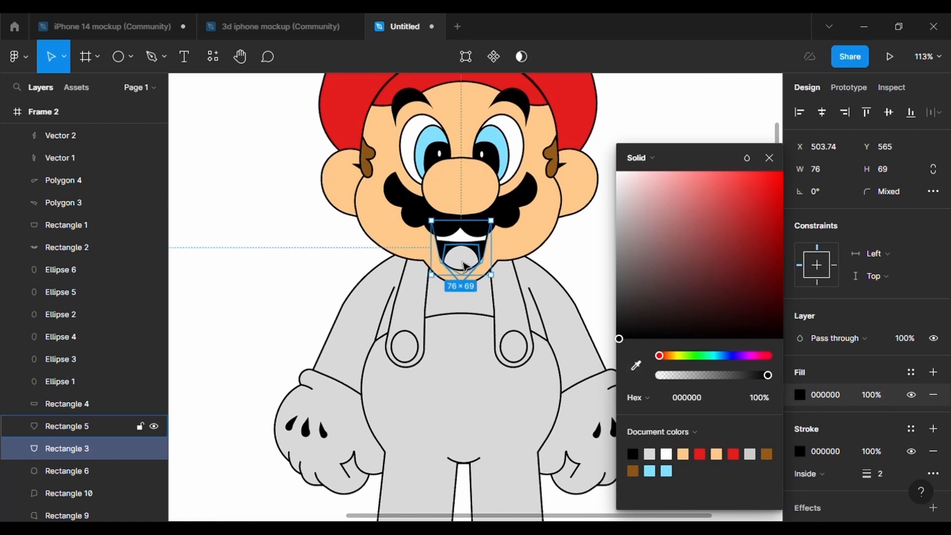
# - Fill the tongue with a bright red
pyautogui.click(462, 259)
pyautogui.click(800, 395)
pyautogui.click(748, 174)
# - Fill the shirt and its sleeves with the red sampled from the cap
pyautogui.click(562, 313)
pyautogui.click(800, 395)
pyautogui.click(637, 366)
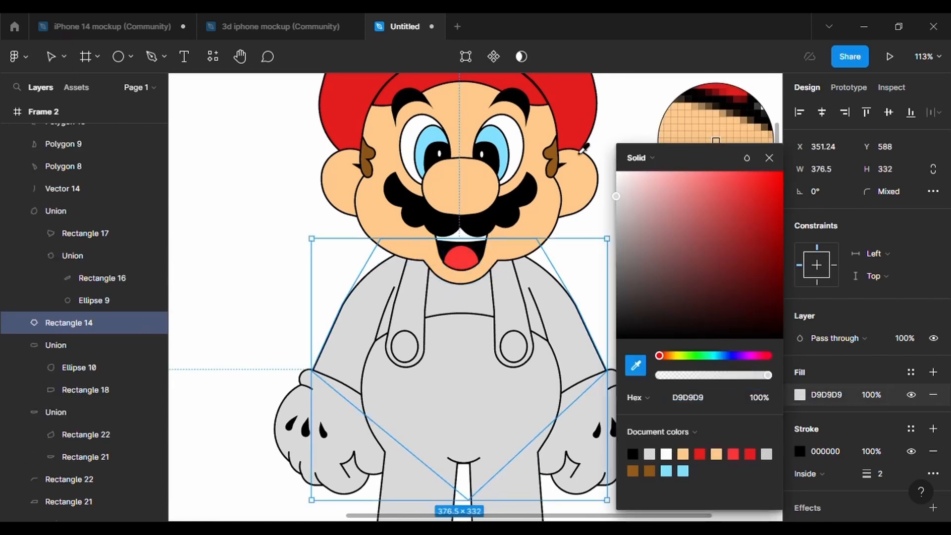
pyautogui.click(583, 148)
# - Fill the right overall strap with medium blue and apply the same sampled blue to the left strap
pyautogui.scroll(-1, 507, 259)
pyautogui.click(510, 262)
pyautogui.click(801, 395)
pyautogui.click(719, 355)
pyautogui.click(746, 213)
pyautogui.click(411, 238)
pyautogui.click(800, 395)
pyautogui.click(636, 365)
pyautogui.click(512, 243)
# - Fill the body and legs of the overalls with the blue sampled from a strap
pyautogui.scroll(-2, 510, 376)
pyautogui.click(510, 376)
pyautogui.click(800, 395)
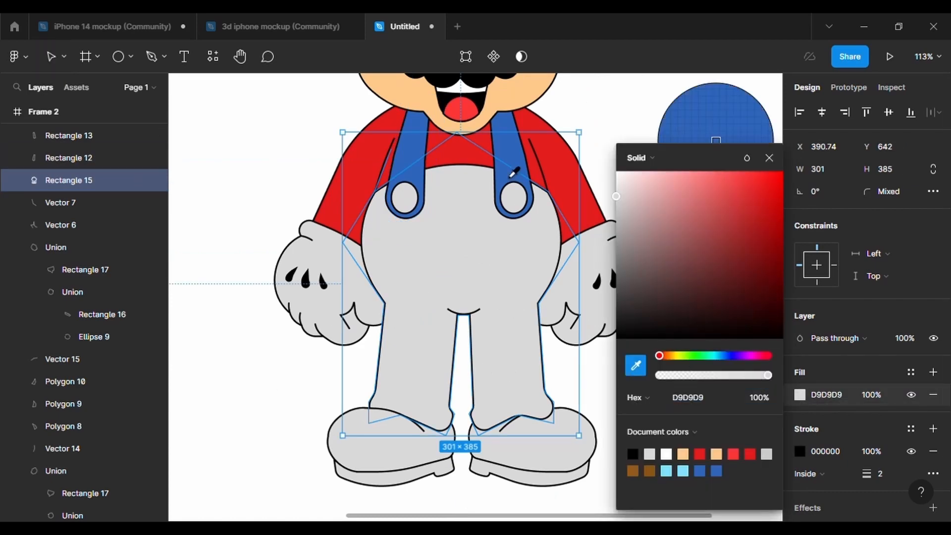
pyautogui.click(511, 177)
# - Fill the right overall button with bright yellow and give the left button the same sampled color
pyautogui.click(514, 198)
pyautogui.click(800, 394)
pyautogui.click(677, 355)
pyautogui.moveTo(743, 196); pyautogui.dragTo(731, 173)
pyautogui.click(405, 198)
pyautogui.click(800, 395)
pyautogui.click(636, 365)
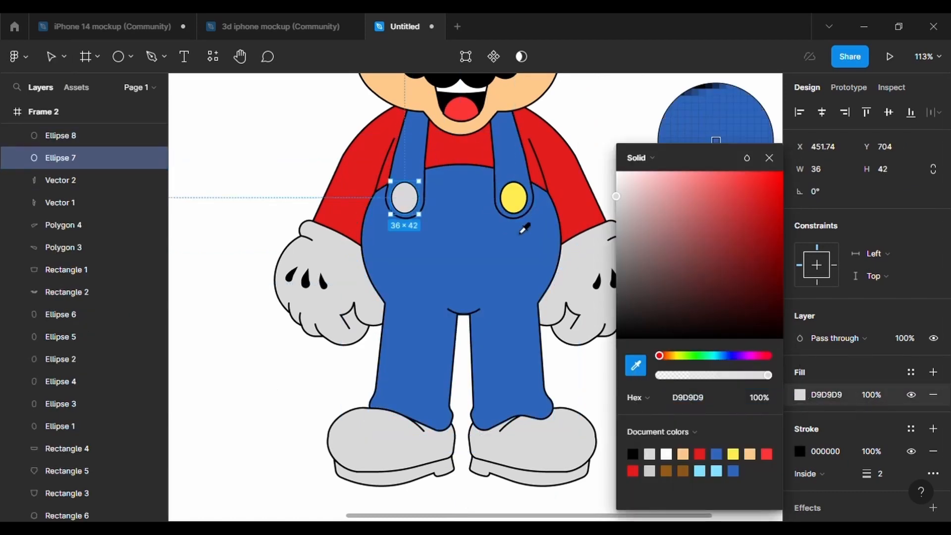
pyautogui.click(515, 203)
# - Fill both gloves with white FFFFFF
pyautogui.click(327, 297)
pyautogui.click(801, 452)
pyautogui.click(580, 297)
pyautogui.moveTo(639, 193); pyautogui.dragTo(604, 140)
pyautogui.click(800, 451)
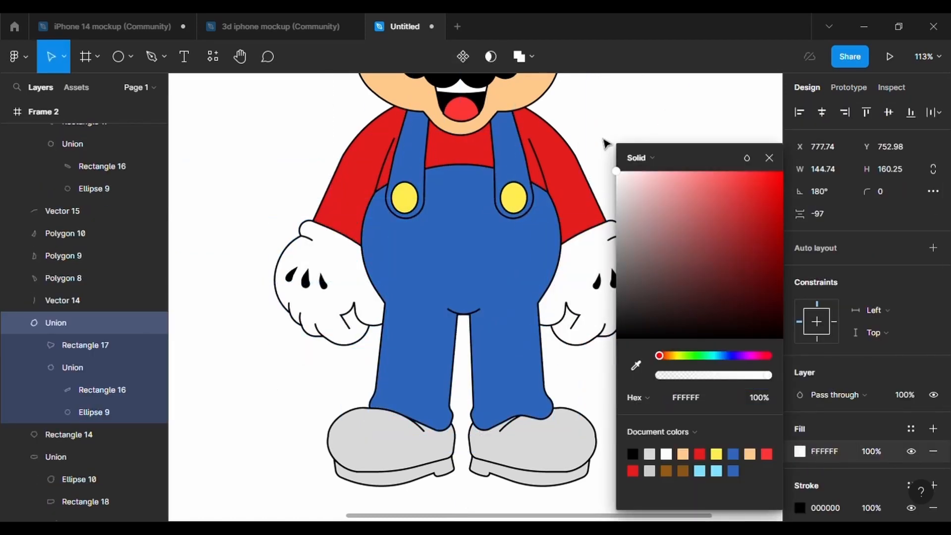
# - Fill the main body of the left shoe with brown
pyautogui.click(392, 446)
pyautogui.click(801, 451)
pyautogui.click(683, 470)
pyautogui.click(747, 240)
# - Fill the gray patch on top of the left shoe with the brown sampled from that shoe
pyautogui.click(389, 421)
pyautogui.click(800, 395)
pyautogui.click(632, 369)
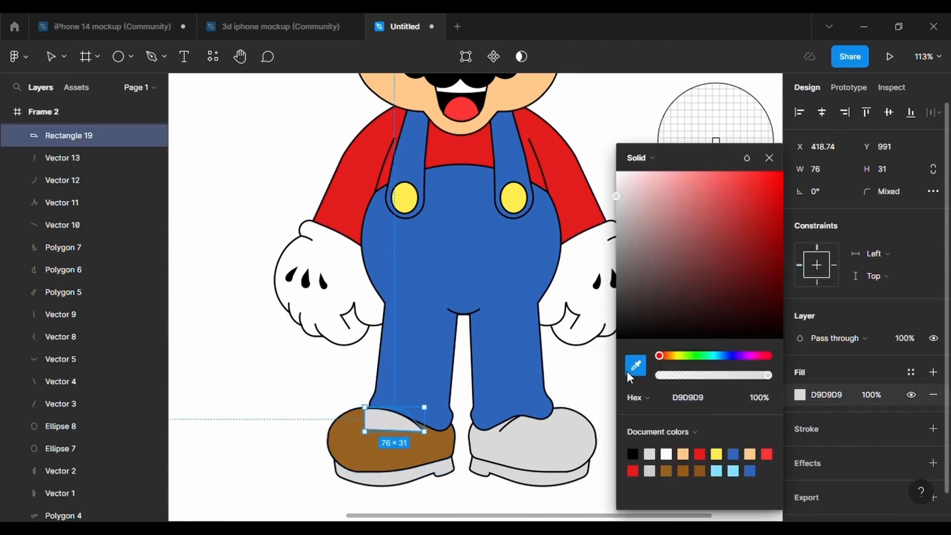
pyautogui.click(406, 446)
# - Fill the main body of the right shoe with the brown sampled from the left shoe
pyautogui.click(540, 441)
pyautogui.click(800, 451)
pyautogui.click(636, 366)
pyautogui.click(421, 449)
# - Fill the gray patch on top of the right shoe with the brown sampled from the left shoe
pyautogui.click(533, 424)
pyautogui.click(801, 395)
pyautogui.click(636, 366)
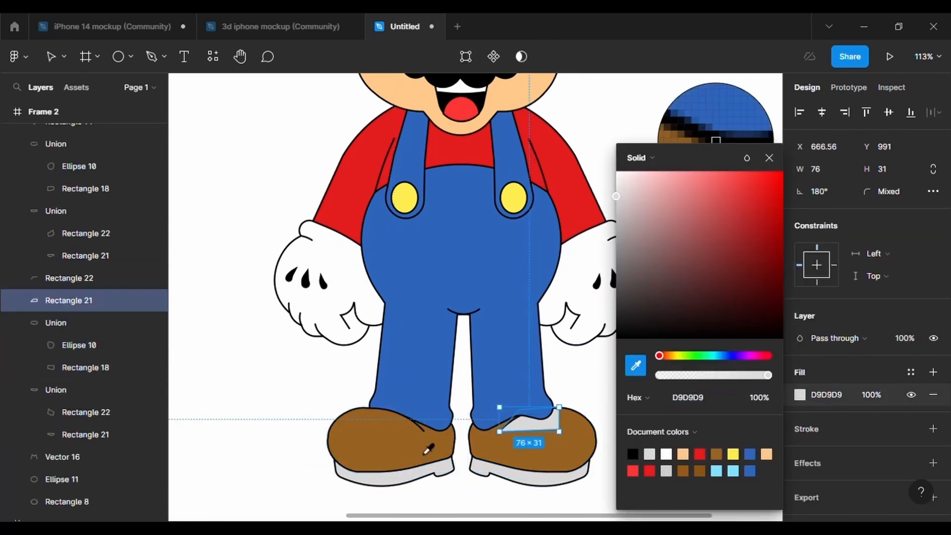
pyautogui.click(424, 454)
# - Fill the sole of the left shoe with the document's yellow, its hue shifted slightly to a warmer yellow
pyautogui.click(411, 477)
pyautogui.click(800, 451)
pyautogui.click(734, 454)
pyautogui.click(674, 355)
# - Fill the sole of the right shoe with the yellow sampled from the left sole and clear the selection
pyautogui.click(541, 475)
pyautogui.click(802, 452)
pyautogui.click(636, 366)
pyautogui.click(441, 469)
pyautogui.click(607, 387)
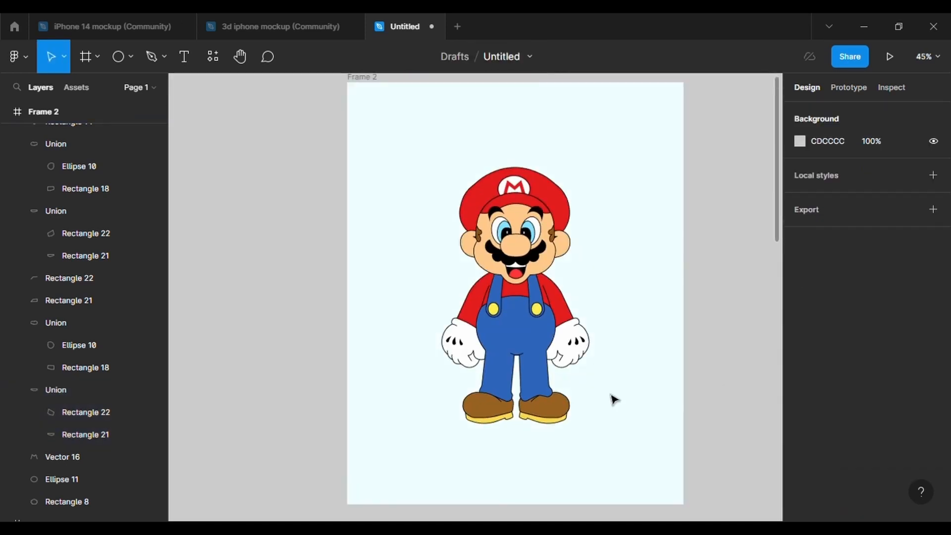